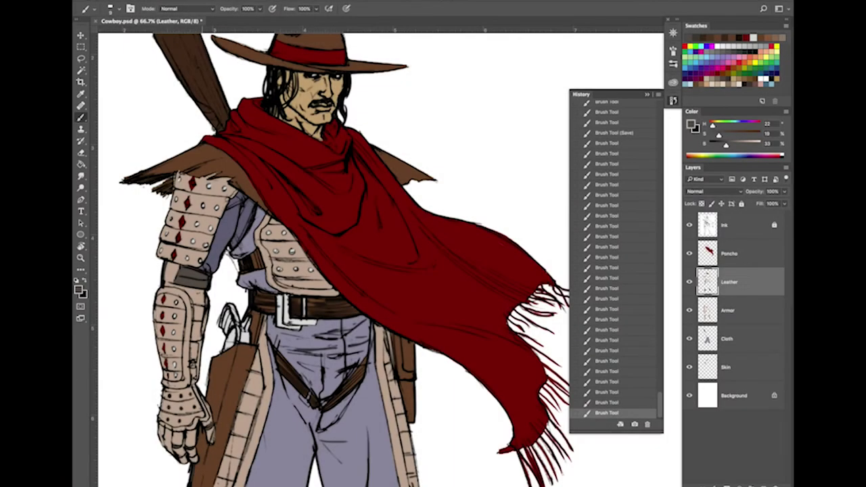
# Step: Save the cowboy drawing
pyautogui.press('super+s')
pyautogui.press('super+minus')
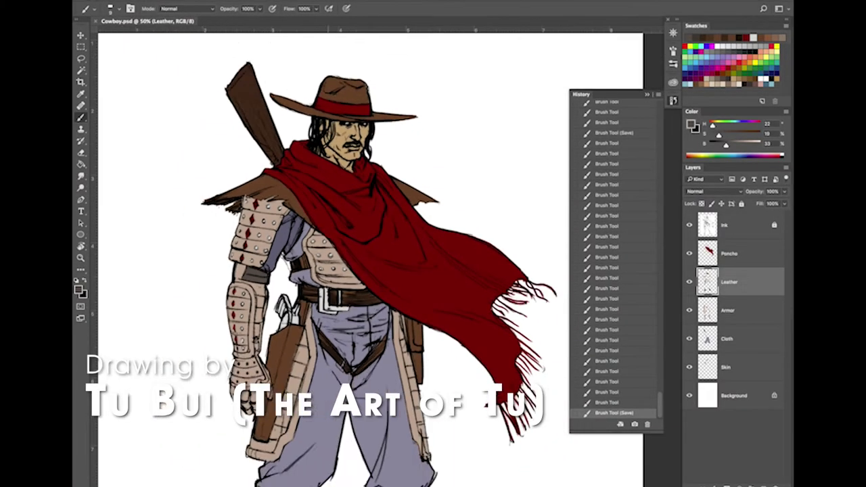
pyautogui.hotkey('ctrl', '-')
pyautogui.hotkey('ctrl', '-')
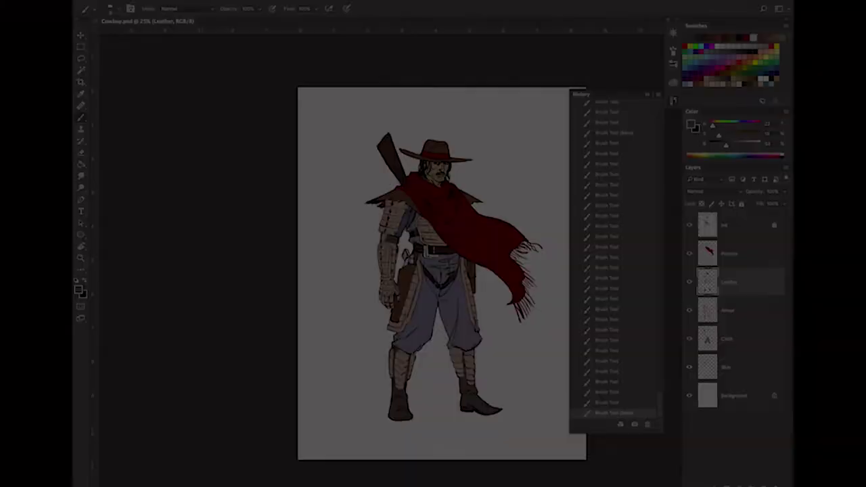
pyautogui.press('super+equal')
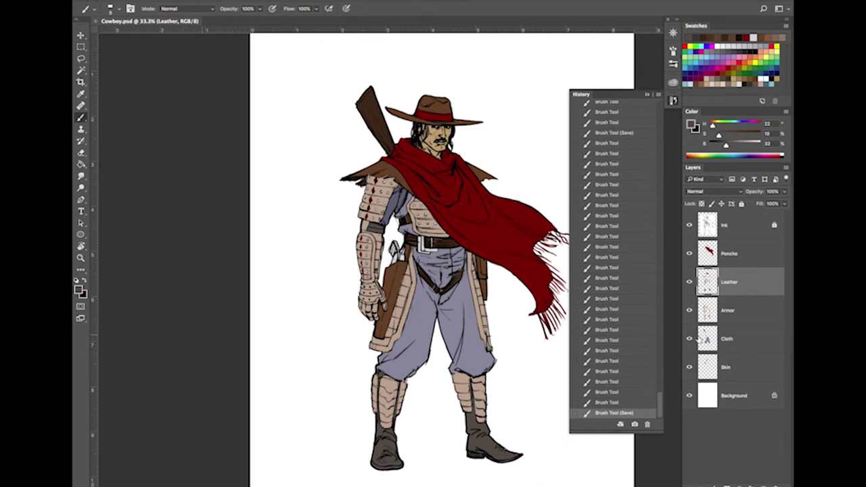
# Step: Toggle the Cloth layer's visibility off and on, and make Armor the active layer
pyautogui.click(689, 339)
pyautogui.click(689, 340)
pyautogui.click(737, 312)
pyautogui.click(690, 313)
pyautogui.click(690, 313)
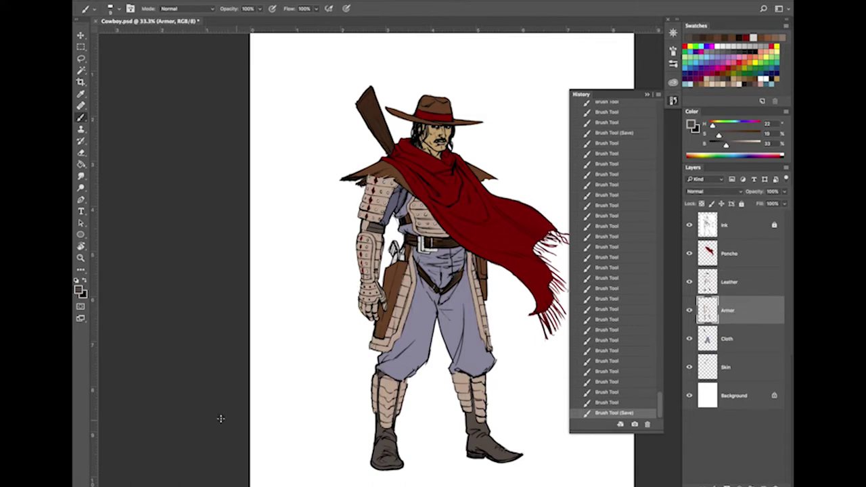
# Step: Toggle the Armor layer's visibility repeatedly to examine which parts of the figure it colours
pyautogui.click(81, 70)
pyautogui.click(689, 312)
pyautogui.click(689, 311)
pyautogui.click(690, 312)
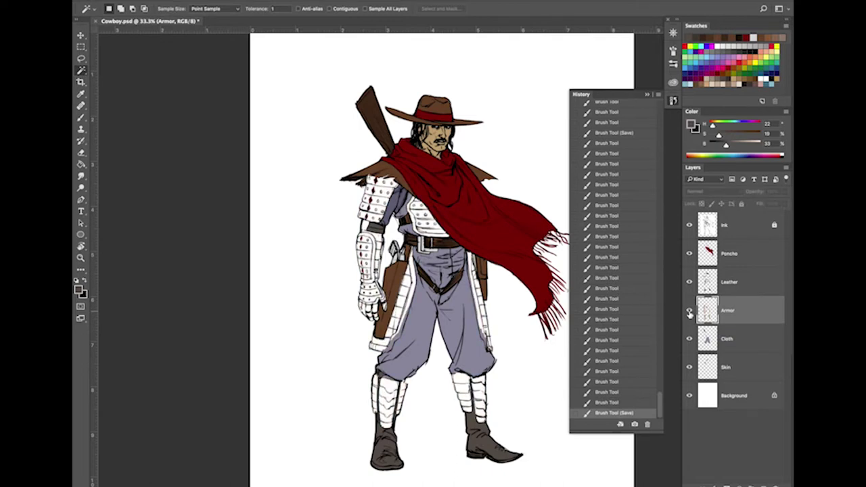
pyautogui.click(689, 312)
pyautogui.click(689, 314)
pyautogui.click(689, 316)
pyautogui.click(690, 314)
pyautogui.click(689, 314)
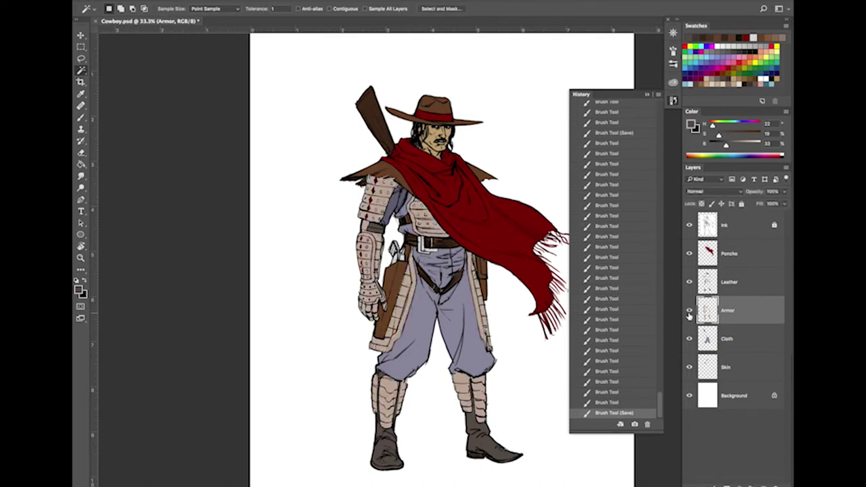
pyautogui.click(689, 314)
pyautogui.click(689, 314)
pyautogui.click(690, 314)
pyautogui.click(689, 314)
# Step: Open Hue/Saturation for the Armor layer and try hue +151, saturation -4 and lightness -64
pyautogui.hotkey('ctrl', 'u')
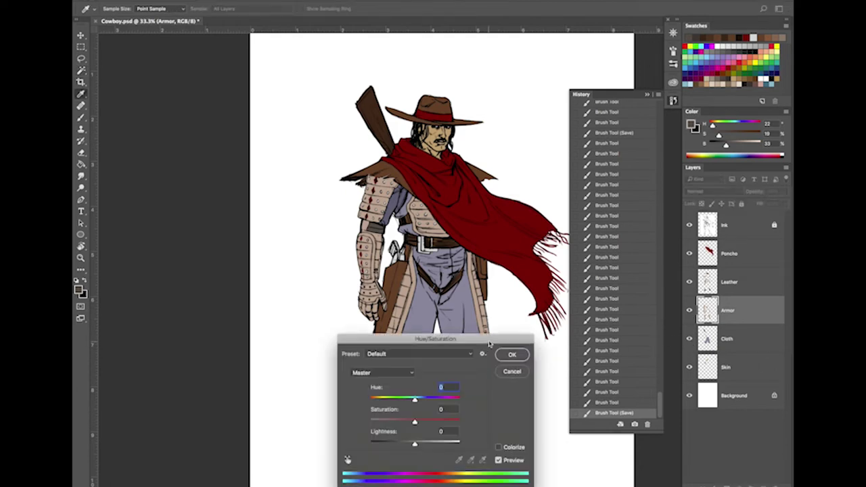
pyautogui.moveTo(489, 345); pyautogui.dragTo(280, 299)
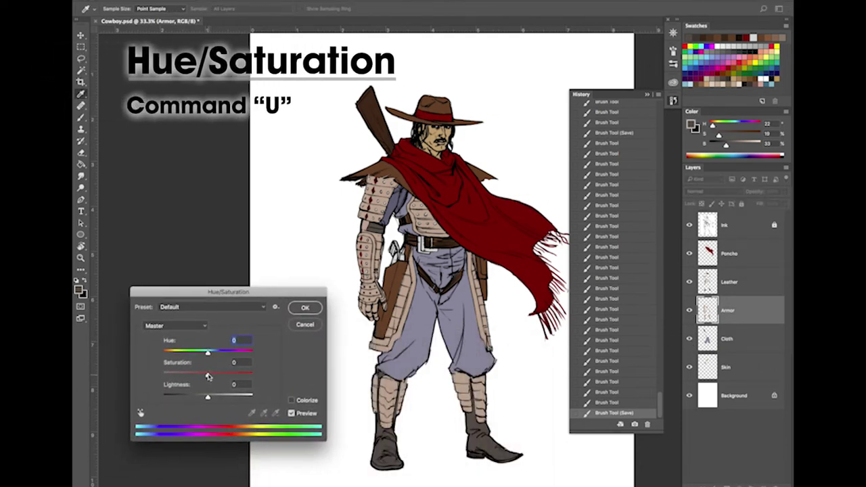
pyautogui.moveTo(208, 375); pyautogui.dragTo(188, 401)
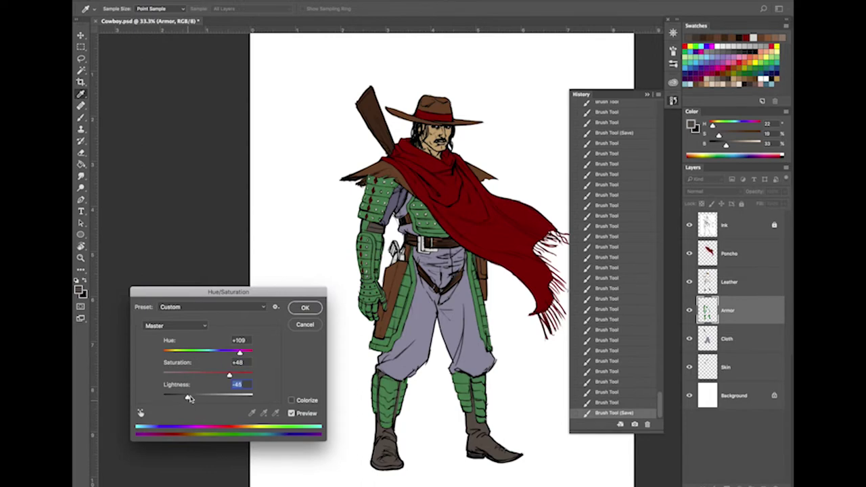
pyautogui.moveTo(241, 355); pyautogui.dragTo(206, 376)
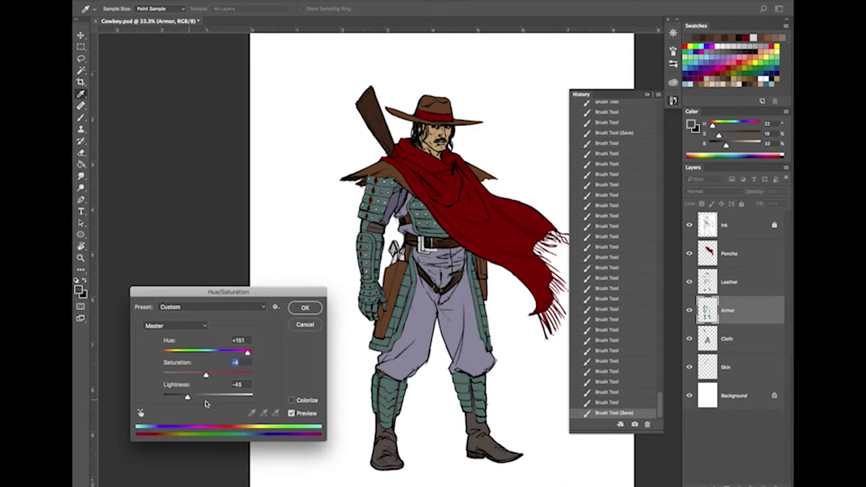
pyautogui.moveTo(188, 400)
pyautogui.mouseDown()
pyautogui.moveTo(227, 401)
pyautogui.moveTo(178, 400)
pyautogui.mouseUp()
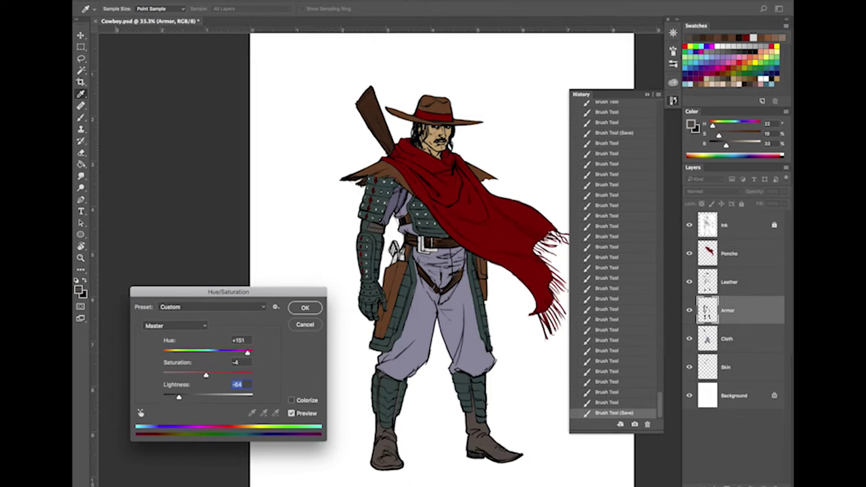
# Step: Try a muted green on the armor with hue +124, saturation -39 and lightness -41
pyautogui.moveTo(179, 399)
pyautogui.mouseDown()
pyautogui.moveTo(169, 400)
pyautogui.moveTo(206, 403)
pyautogui.moveTo(183, 404)
pyautogui.moveTo(190, 406)
pyautogui.mouseUp()
pyautogui.moveTo(206, 377); pyautogui.dragTo(190, 377)
pyautogui.moveTo(247, 355); pyautogui.dragTo(243, 354)
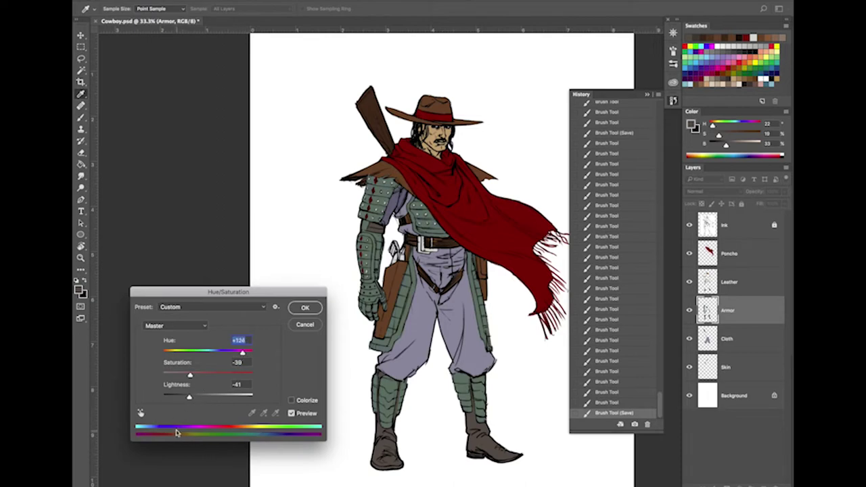
# Step: Recolour the armor dark navy with hue -155, saturation +11 and lightness -71, and apply the adjustment
pyautogui.moveTo(190, 395); pyautogui.dragTo(175, 398)
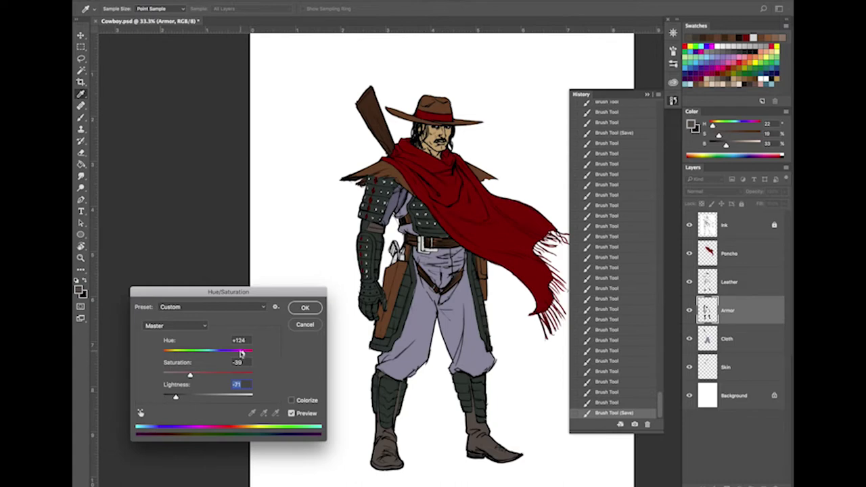
pyautogui.moveTo(176, 398); pyautogui.dragTo(190, 376)
pyautogui.moveTo(242, 355); pyautogui.dragTo(215, 375)
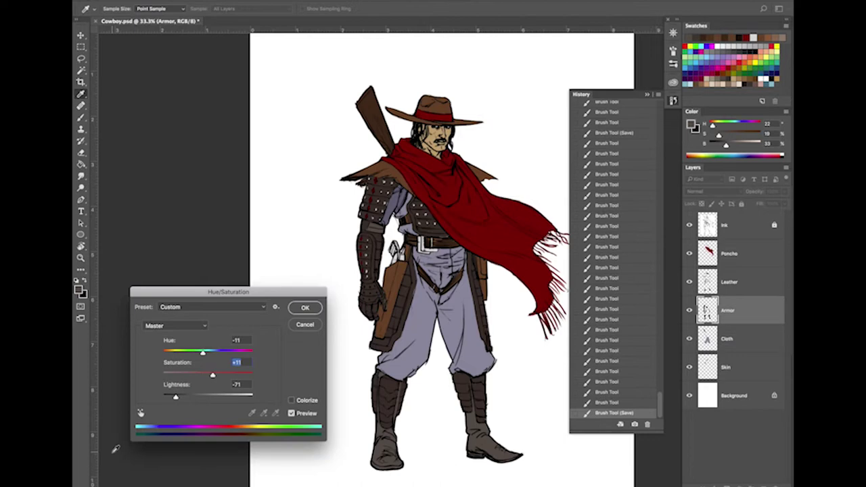
pyautogui.moveTo(205, 354); pyautogui.dragTo(168, 356)
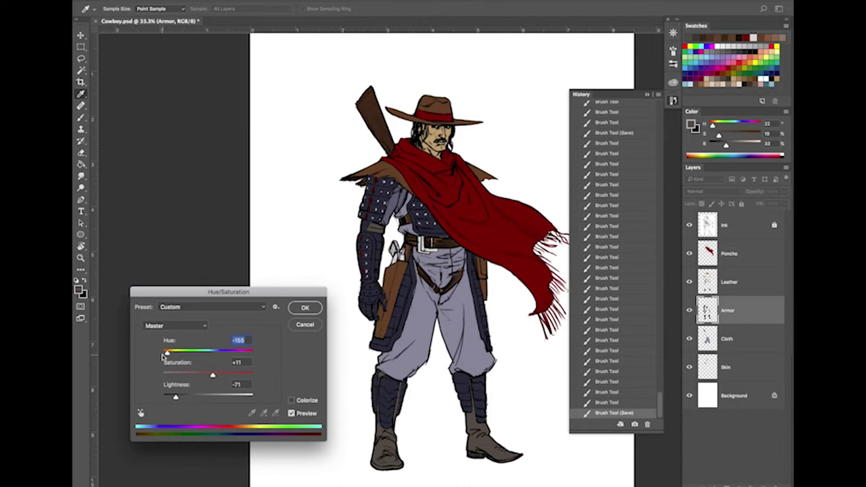
pyautogui.click(303, 310)
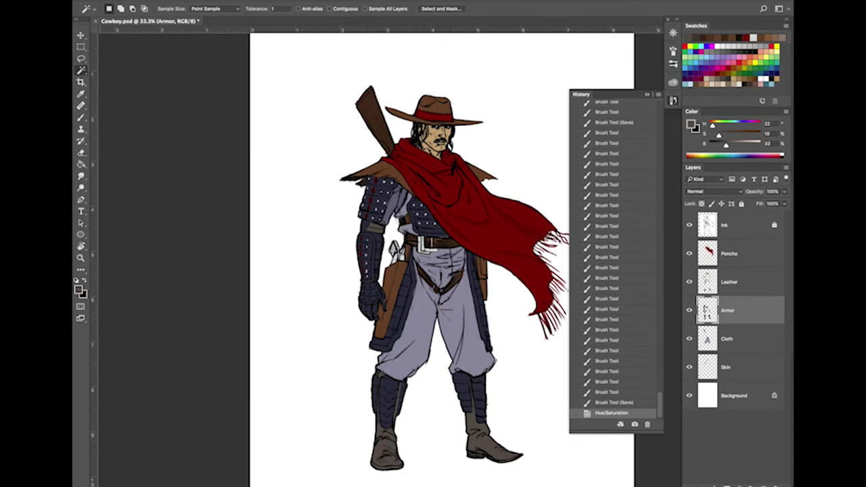
# Step: Sample the navy from the breastplate and brush over leftover spots on the breastplate, forearm guard and gauntlet
pyautogui.scroll(3, 437, 277)
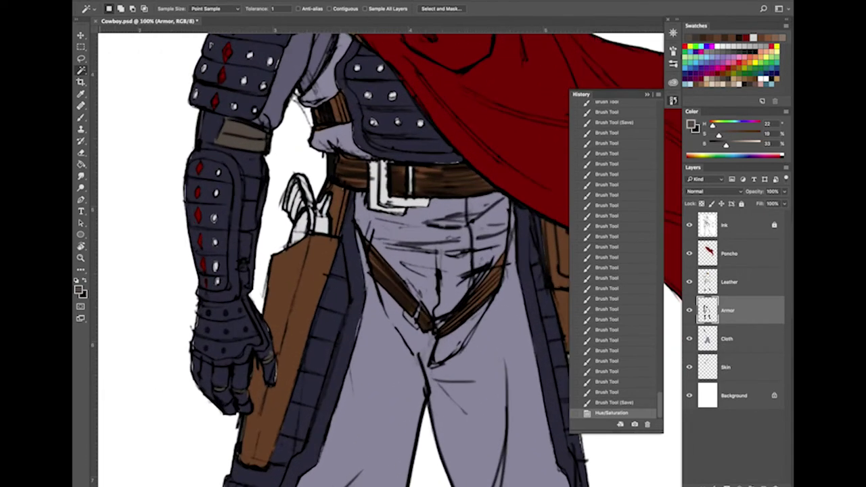
pyautogui.press('b')
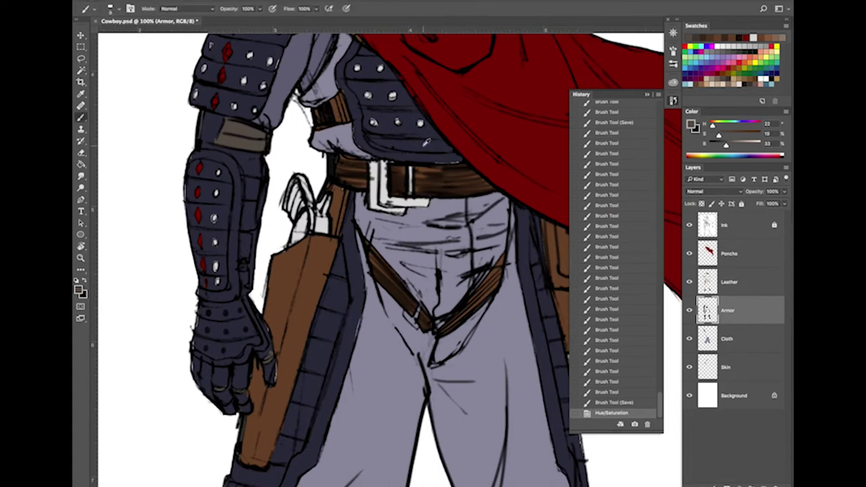
pyautogui.keyDown('alt'); pyautogui.click(422, 135); pyautogui.keyUp('alt')
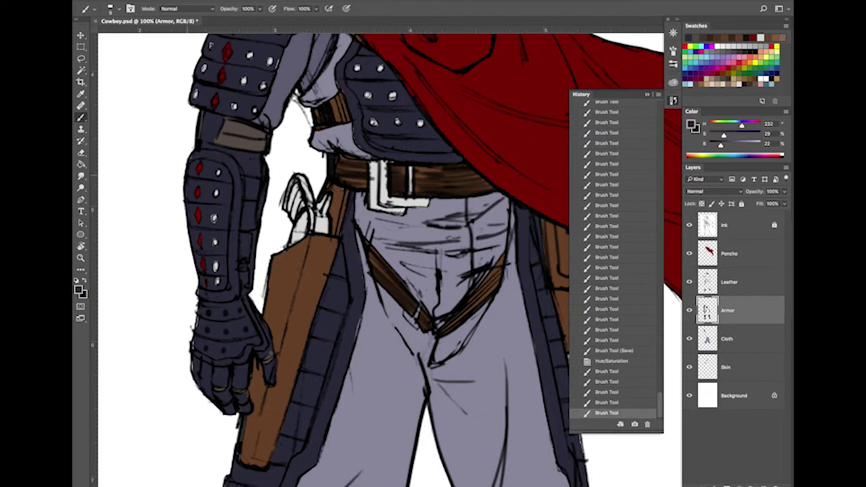
pyautogui.click(197, 285)
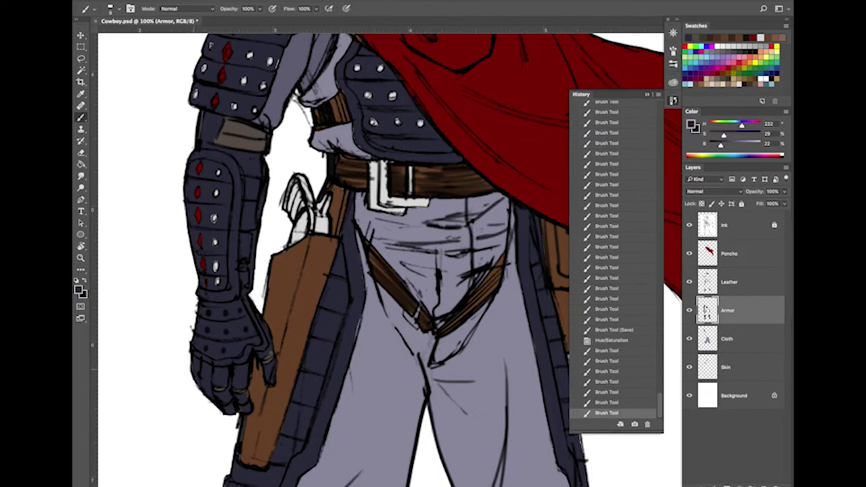
pyautogui.click(211, 369)
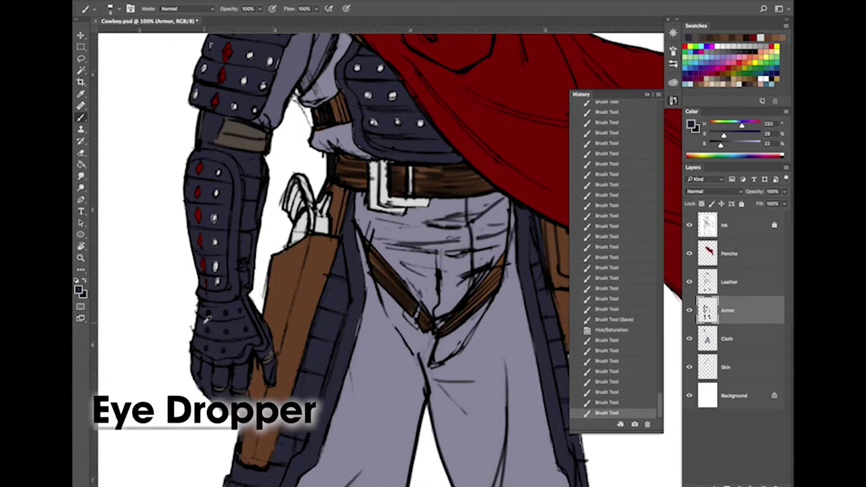
# Step: Brush the sampled navy over missed spots along the edges of the shoulder armor
pyautogui.scroll(10, 207, 319)
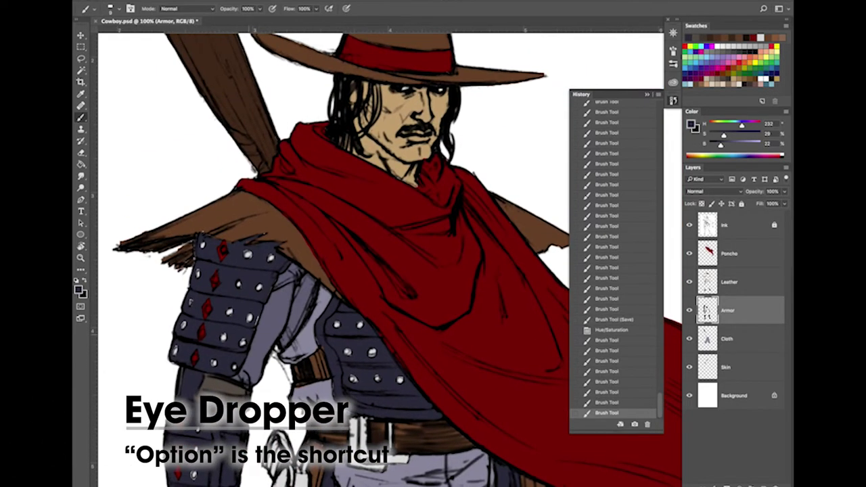
pyautogui.click(274, 280)
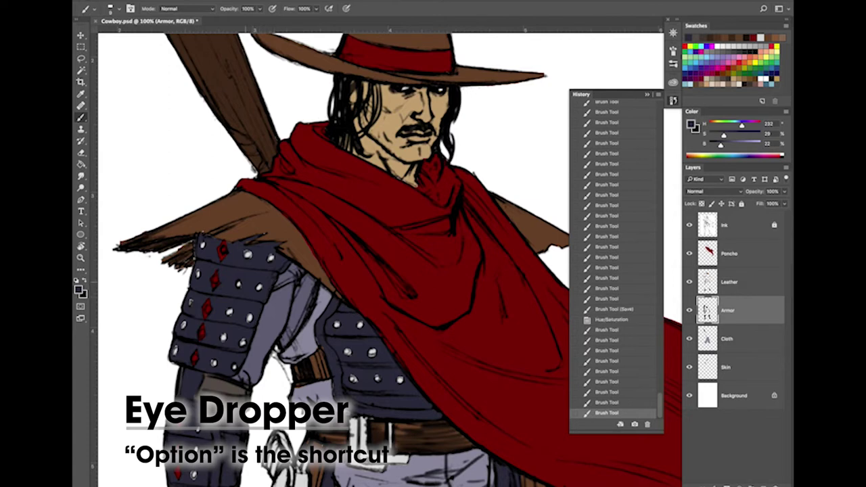
pyautogui.click(271, 283)
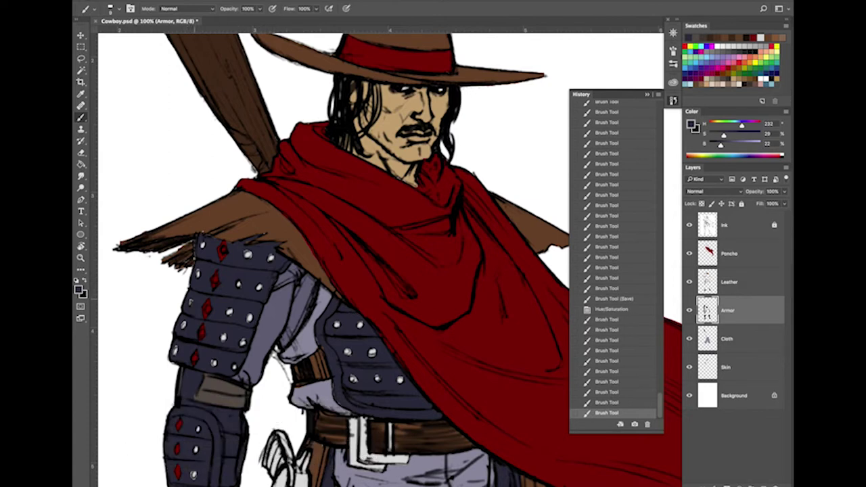
pyautogui.click(203, 242)
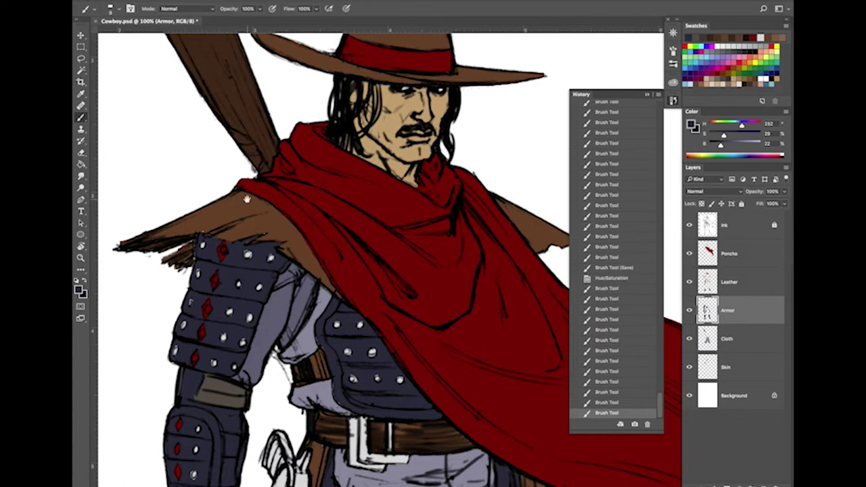
# Step: Touch up the breastplate's lower edge and the thigh guard beside the holster with the navy brush
pyautogui.moveTo(452, 389); pyautogui.dragTo(424, 337)
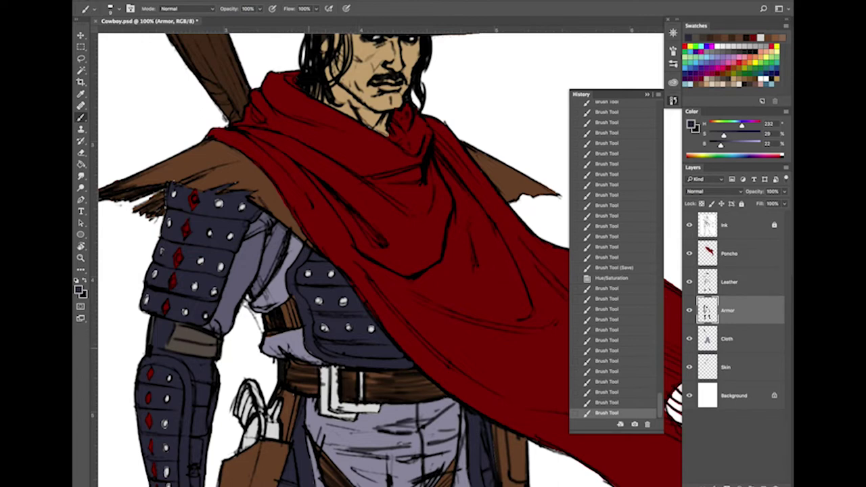
pyautogui.click(315, 354)
pyautogui.scroll(-3, 334, 257)
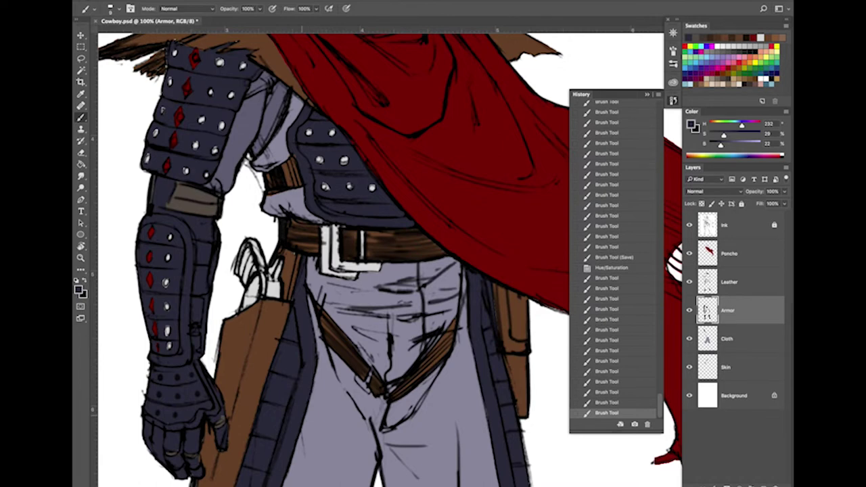
pyautogui.click(302, 415)
pyautogui.moveTo(282, 425)
pyautogui.mouseDown()
pyautogui.moveTo(329, 263)
pyautogui.moveTo(267, 312)
pyautogui.mouseUp()
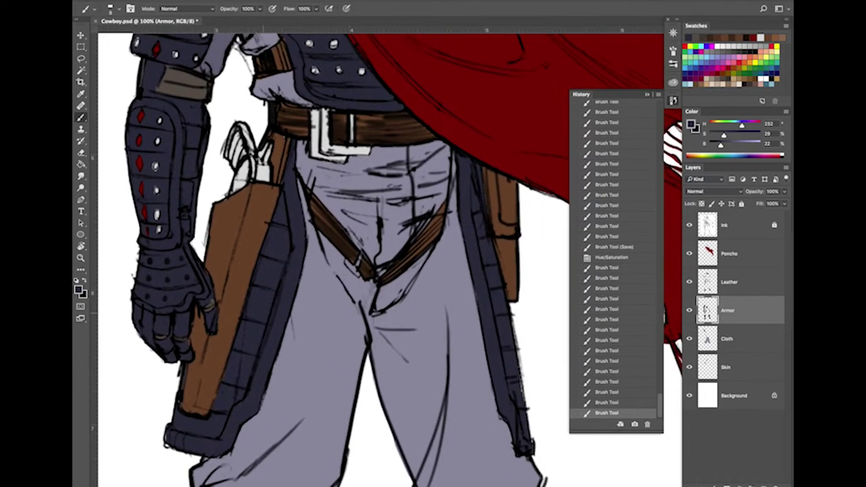
# Step: Paint navy over the remaining spots along the thigh guard on the poncho side, down to its lower tip
pyautogui.moveTo(522, 375); pyautogui.dragTo(521, 402)
pyautogui.click(480, 304)
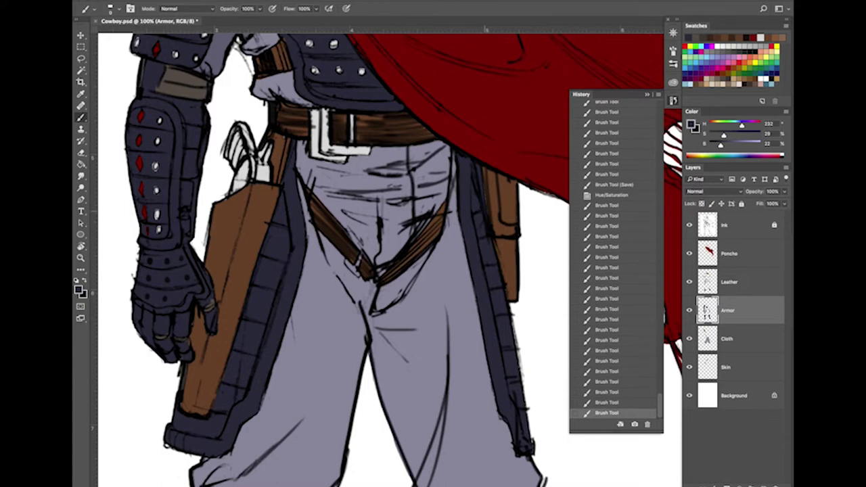
pyautogui.click(485, 214)
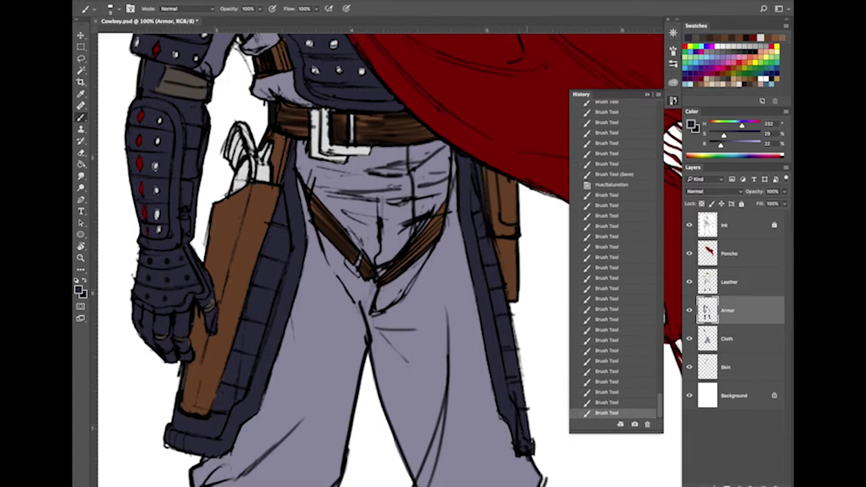
pyautogui.click(526, 447)
pyautogui.press('super+plus')
pyautogui.press('super+plus')
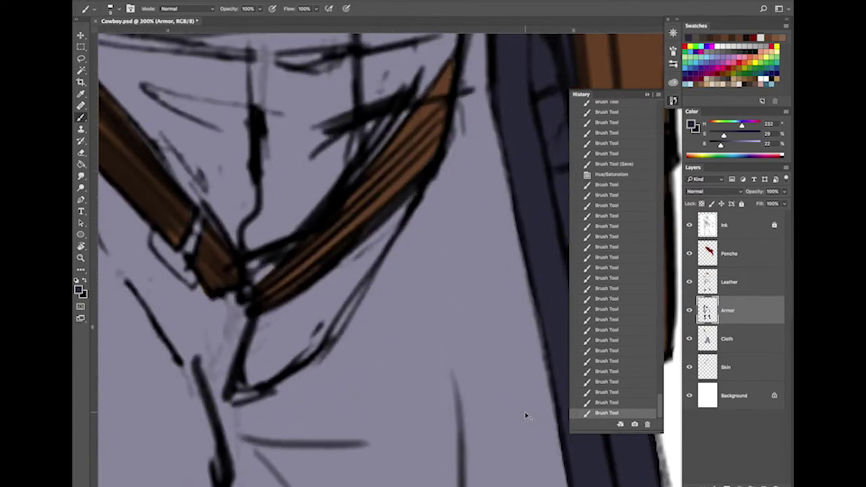
pyautogui.press('super+minus')
pyautogui.press('super+minus')
pyautogui.press('super+minus')
pyautogui.press('super+minus')
pyautogui.scroll(-2, 526, 416)
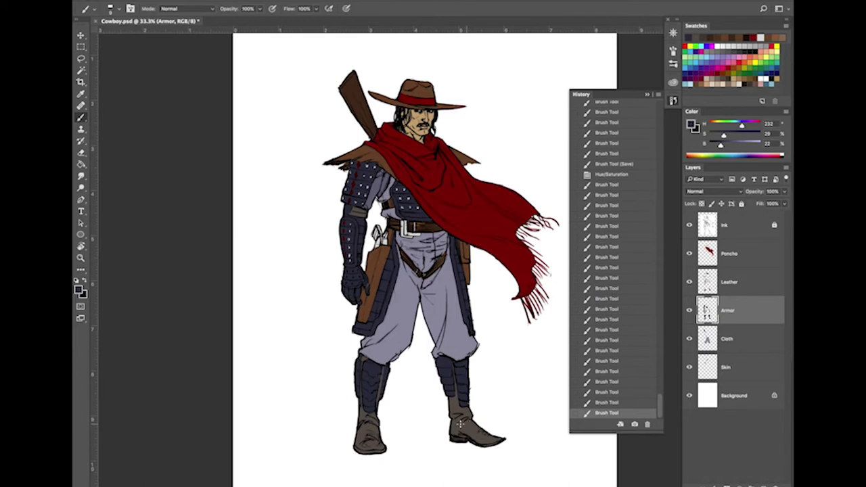
# Step: Check the Leather layer by toggling its visibility, and select its brown areas with the Magic Wand
pyautogui.click(81, 71)
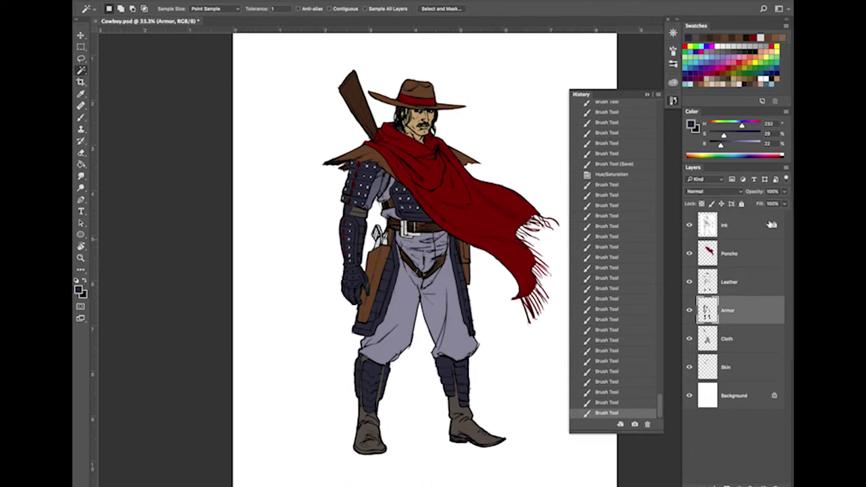
pyautogui.click(690, 283)
pyautogui.click(689, 282)
pyautogui.click(689, 282)
pyautogui.click(689, 283)
pyautogui.click(690, 282)
pyautogui.click(689, 282)
pyautogui.click(728, 284)
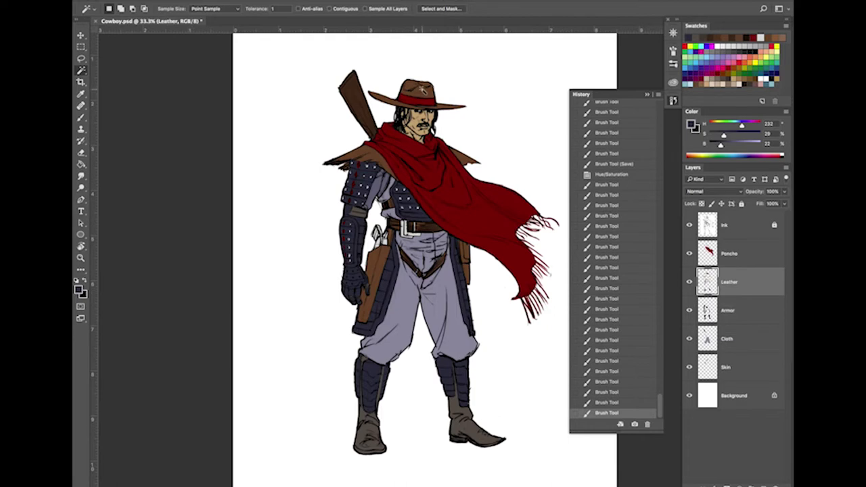
pyautogui.click(322, 398)
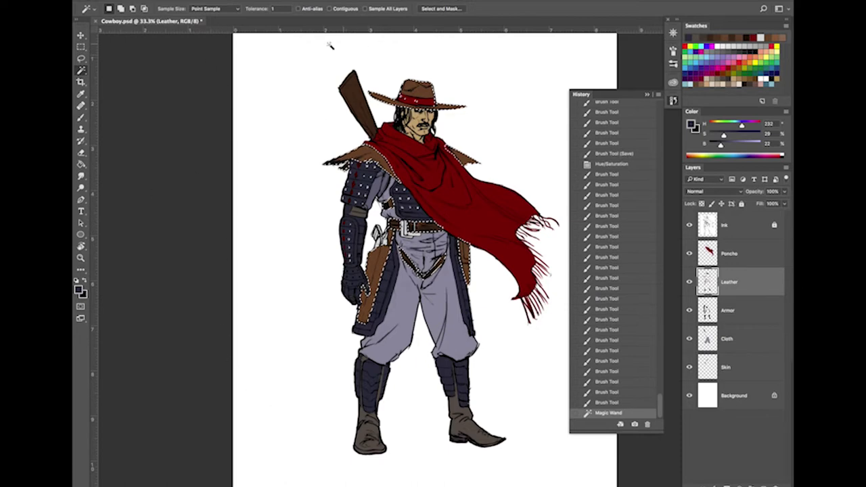
# Step: Restrict the Magic Wand to contiguous areas, drop the current selection and select only the brown hat on the Leather layer
pyautogui.click(330, 9)
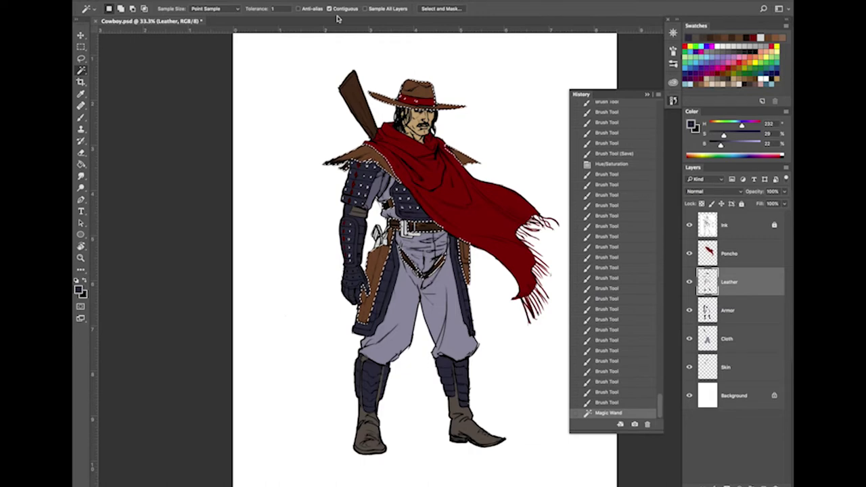
pyautogui.hotkey('ctrl', 'd')
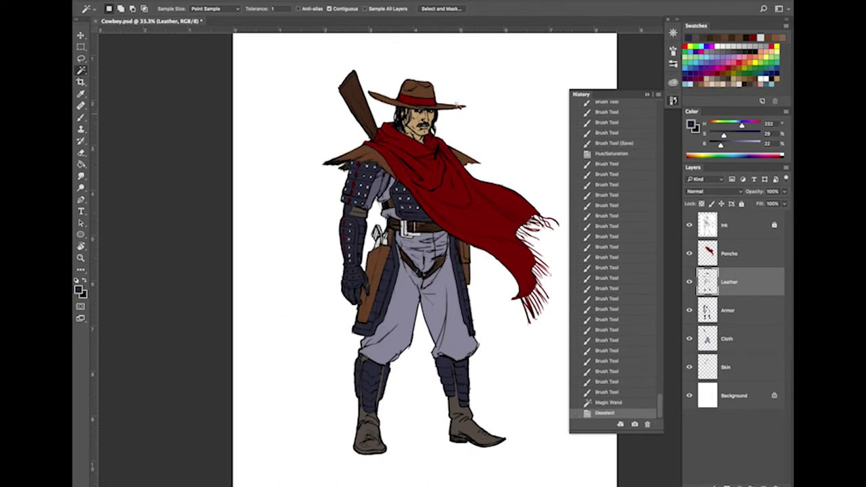
pyautogui.click(426, 100)
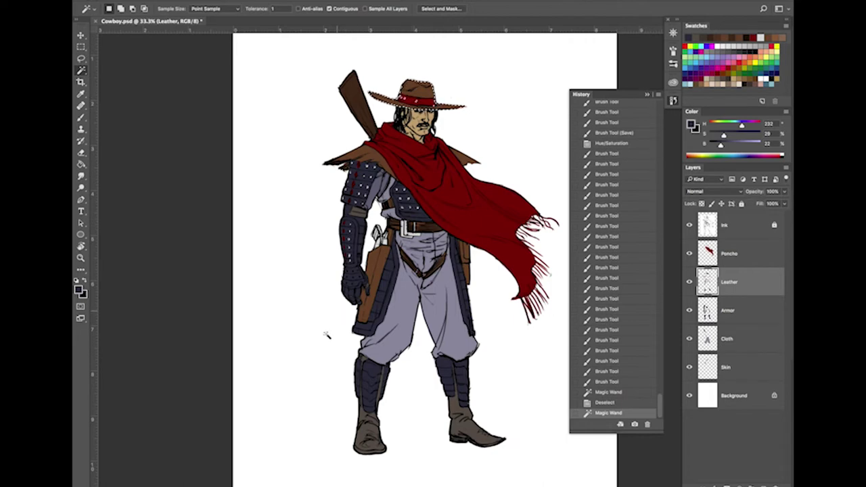
# Step: Fill the selected hat with the grey-brown sampled from the boots using the Paint Bucket, and deselect
pyautogui.press('g')
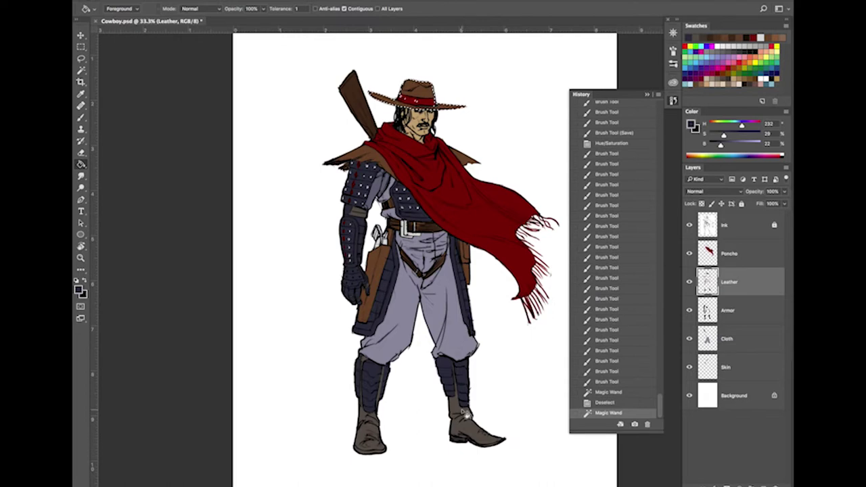
pyautogui.keyDown('alt'); pyautogui.click(474, 422); pyautogui.keyUp('alt')
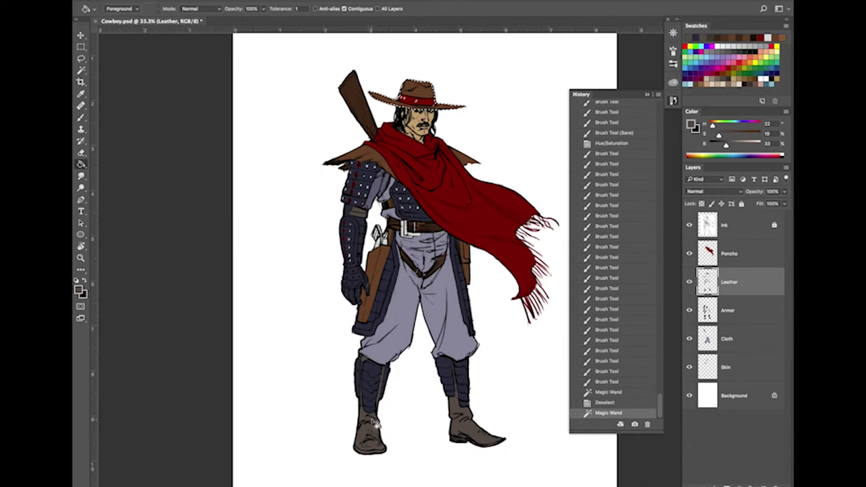
pyautogui.click(425, 95)
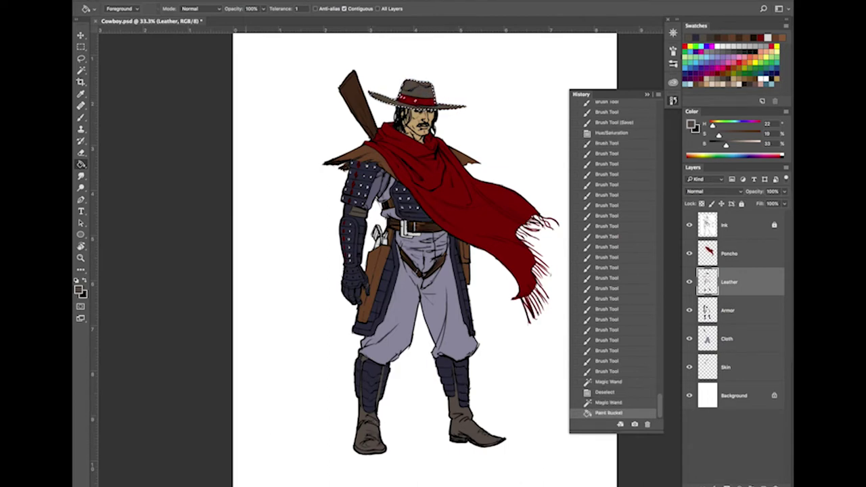
pyautogui.press('super+d')
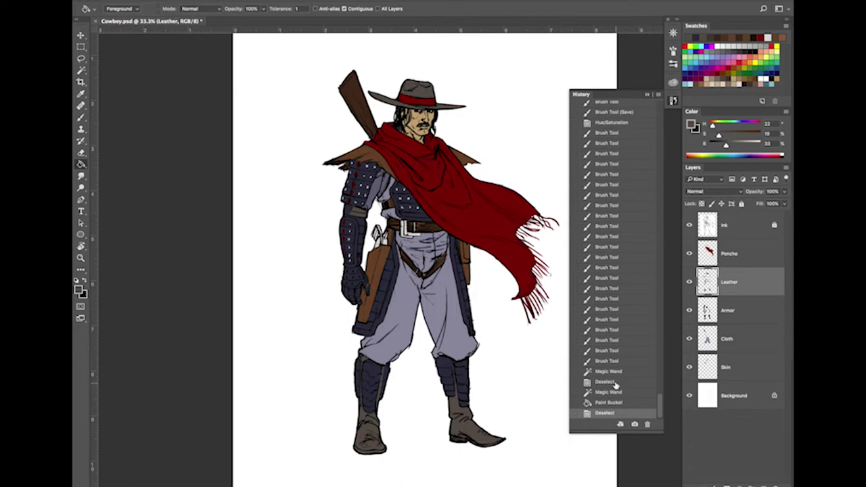
# Step: Compare the hat's earlier brown with its new colour through the history, return to the latest state and save the file
pyautogui.click(614, 373)
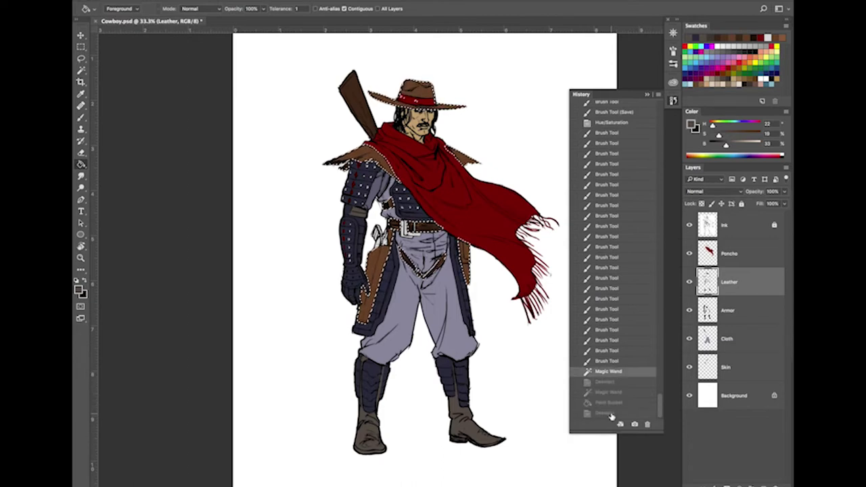
pyautogui.click(611, 413)
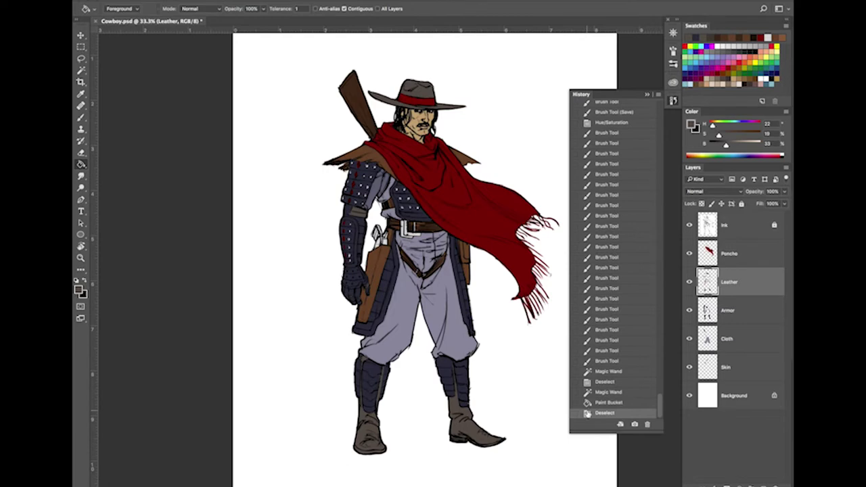
pyautogui.press('super+s')
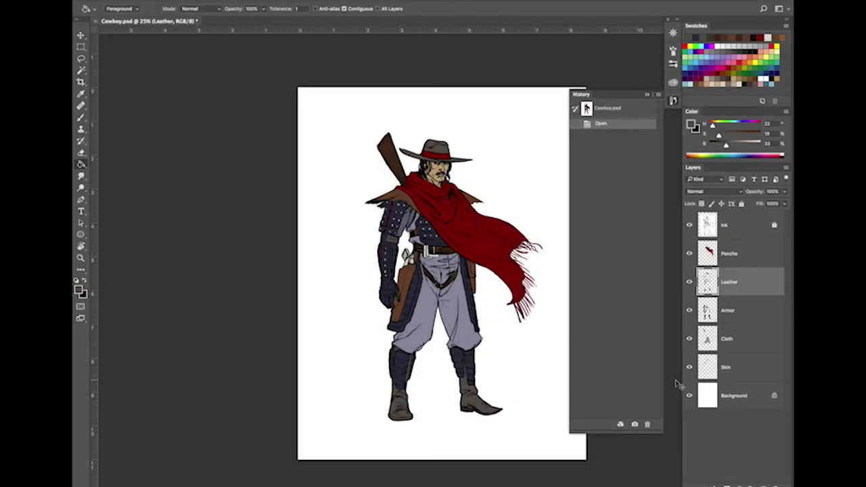
# Step: Make the Skin layer active and switch to the Brush tool
pyautogui.press('super+plus')
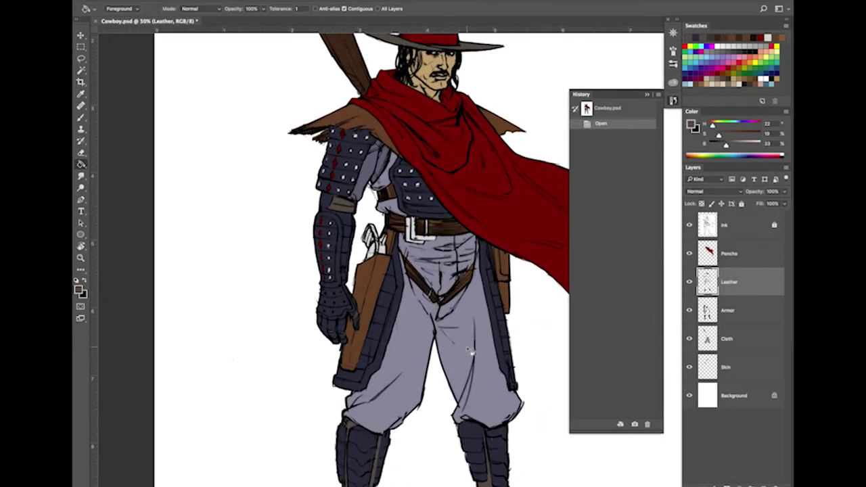
pyautogui.press('super+minus')
pyautogui.moveTo(484, 320); pyautogui.dragTo(415, 354)
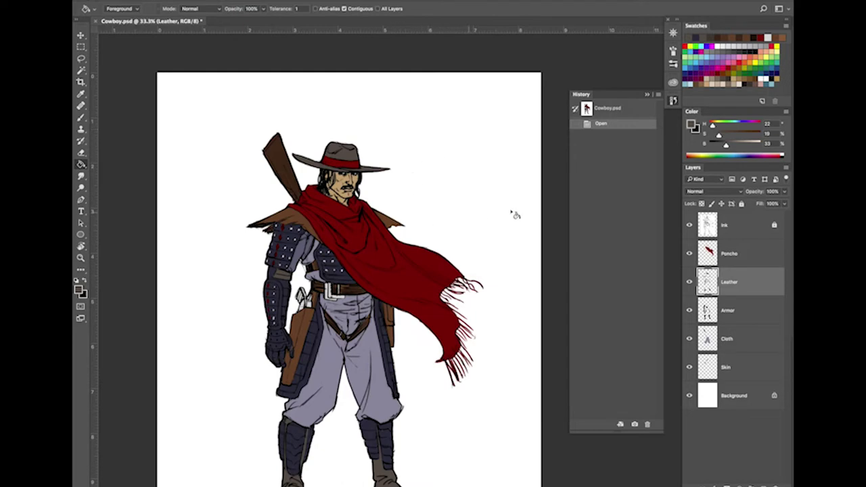
pyautogui.hotkey('alt', '[')
pyautogui.hotkey('alt', '[')
pyautogui.hotkey('alt', '[')
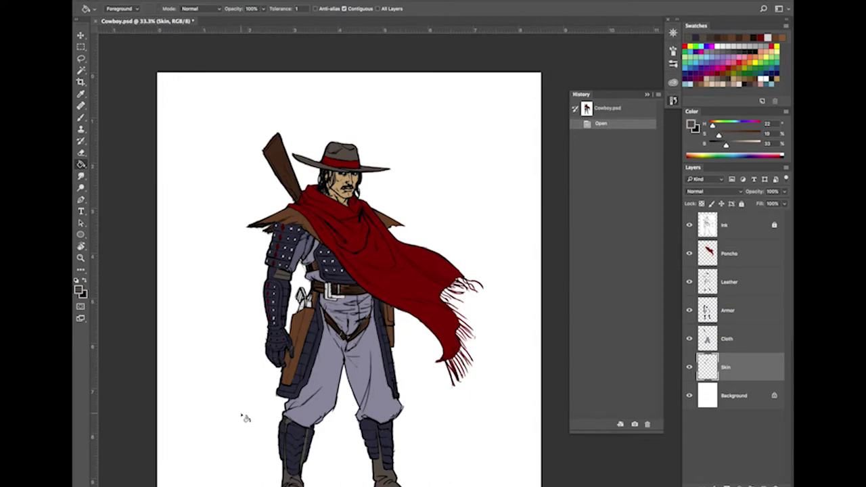
pyautogui.click(81, 118)
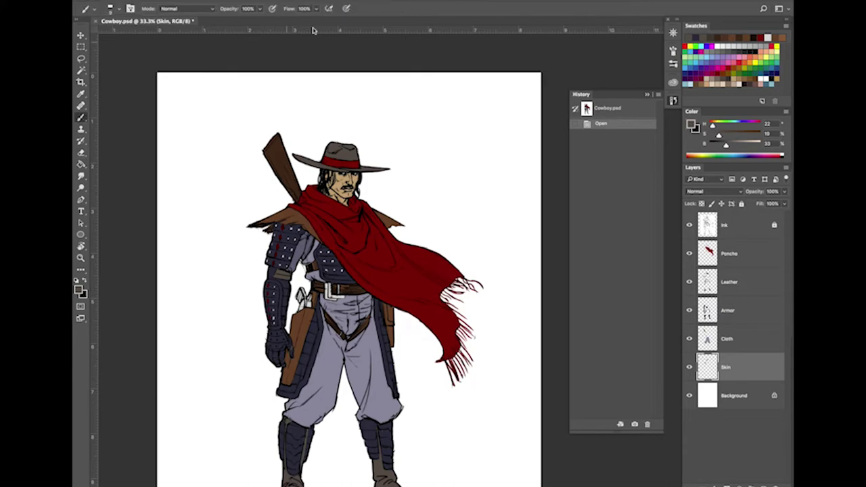
pyautogui.click(214, 11)
pyautogui.click(214, 12)
pyautogui.click(213, 9)
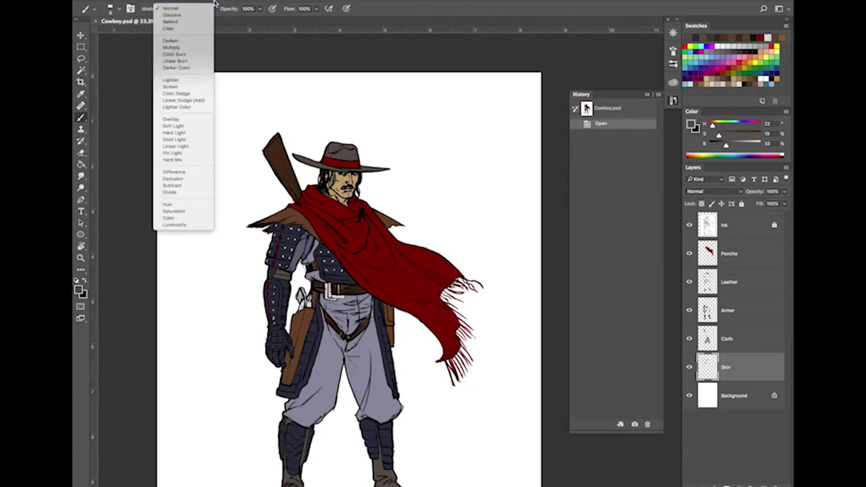
pyautogui.click(214, 10)
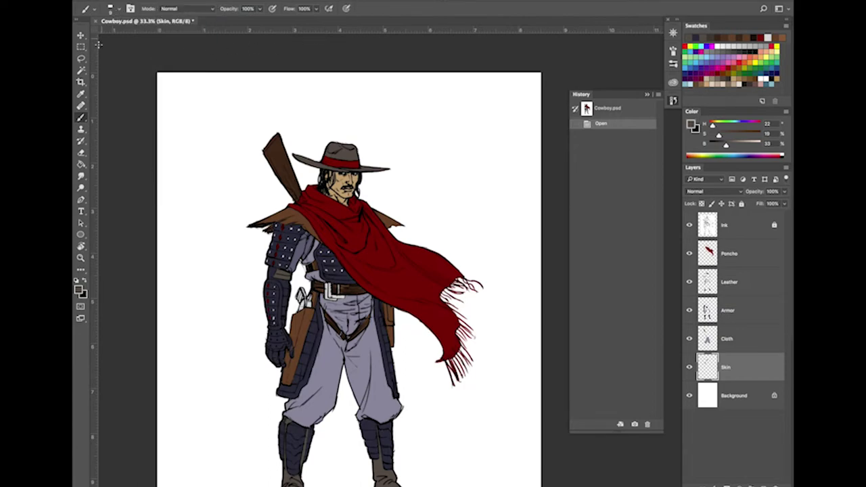
pyautogui.click(97, 11)
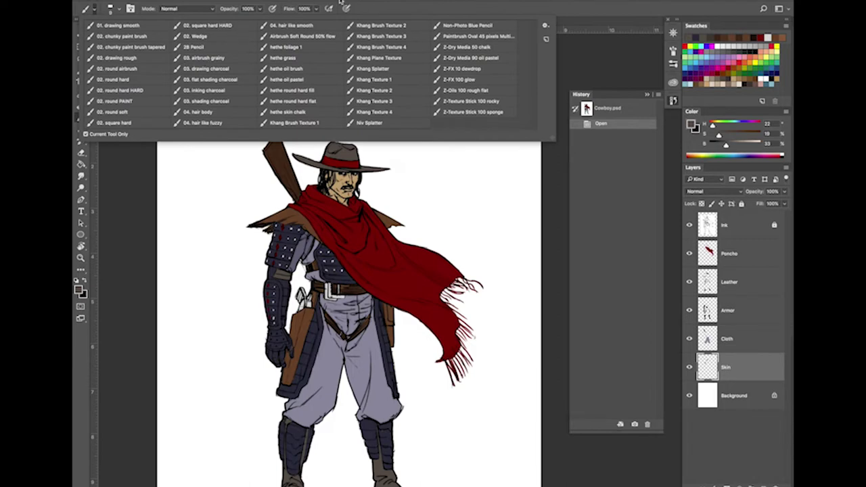
pyautogui.click(151, 3)
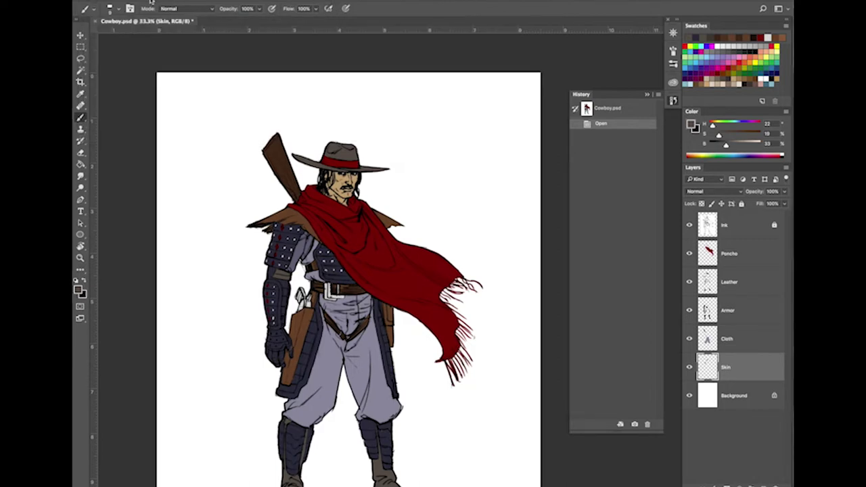
# Step: Choose the soft round brush tip with a size of 150 px and 50% hardness
pyautogui.click(120, 12)
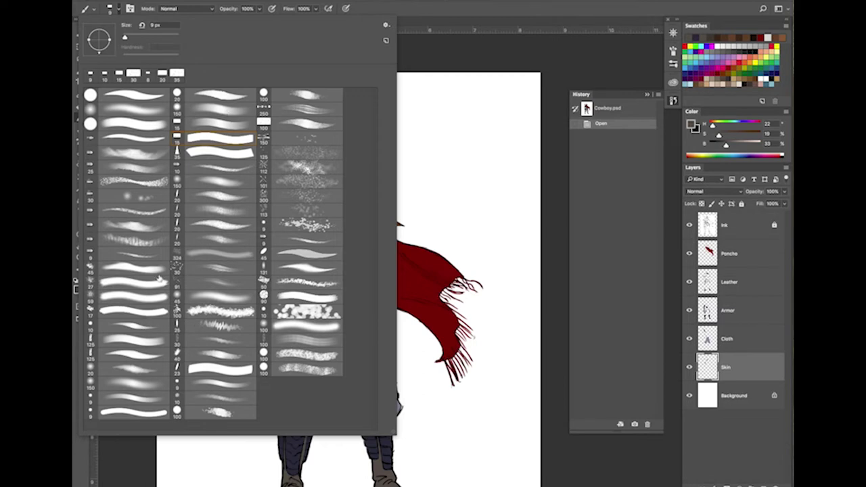
pyautogui.click(223, 106)
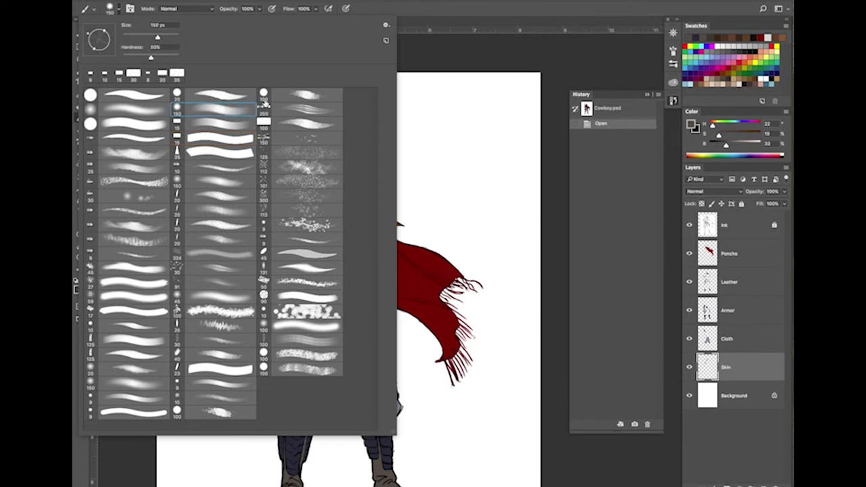
pyautogui.click(431, 33)
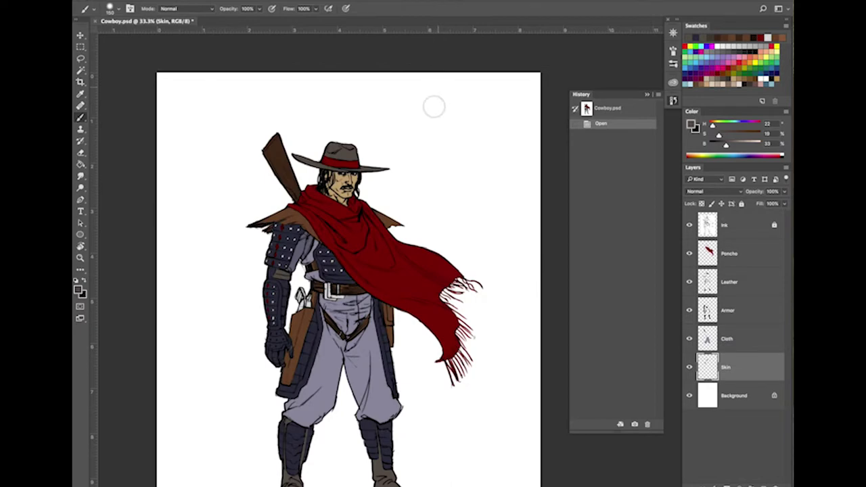
# Step: Lock the transparent pixels of the Poncho, Leather, Armor, Cloth and Skin layers one by one
pyautogui.click(745, 252)
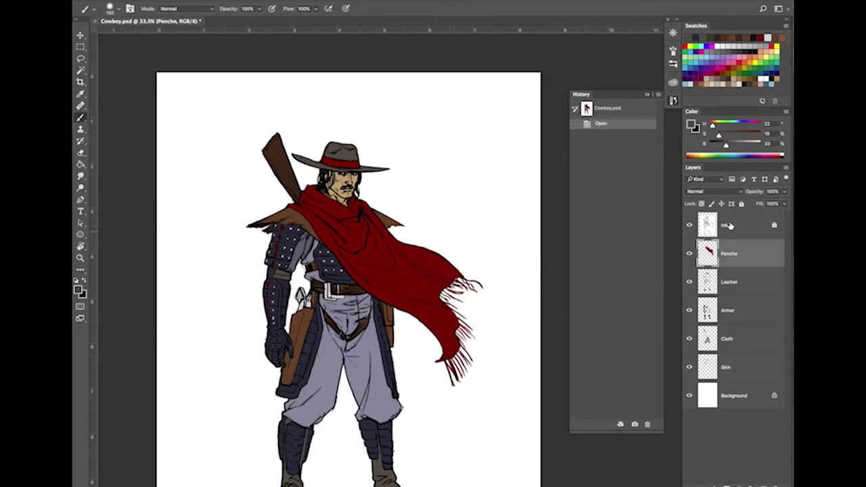
pyautogui.click(702, 204)
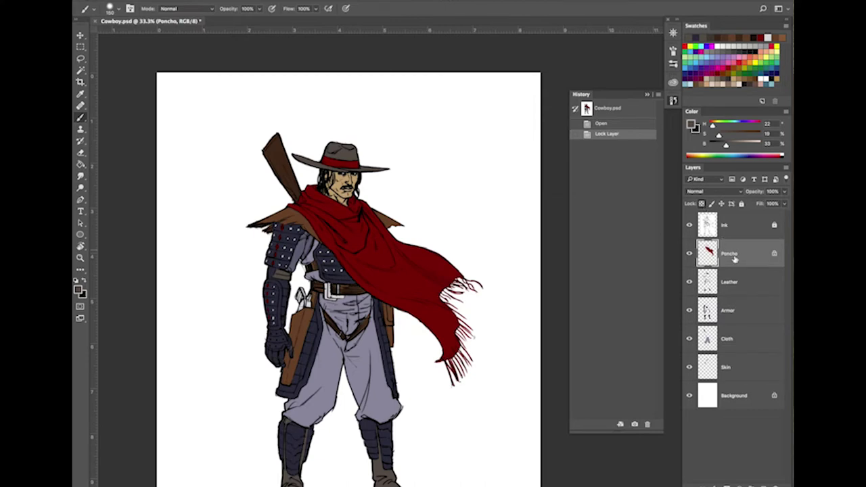
pyautogui.click(734, 282)
pyautogui.click(701, 204)
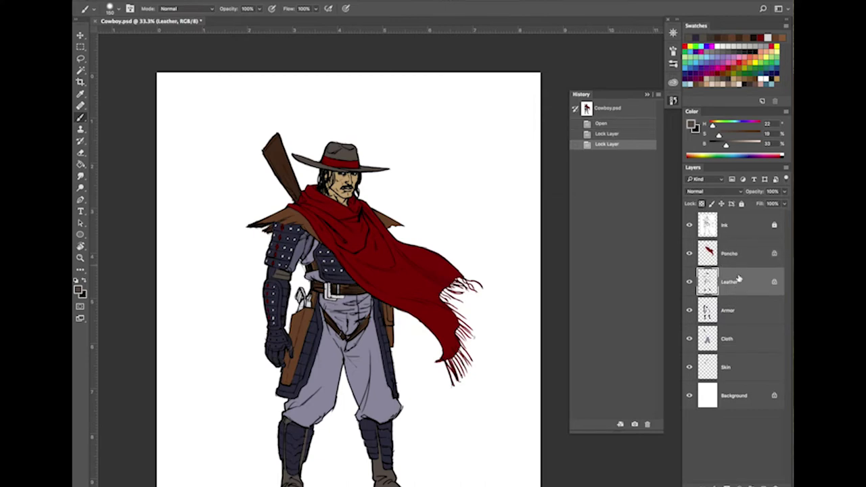
pyautogui.click(738, 309)
pyautogui.click(701, 204)
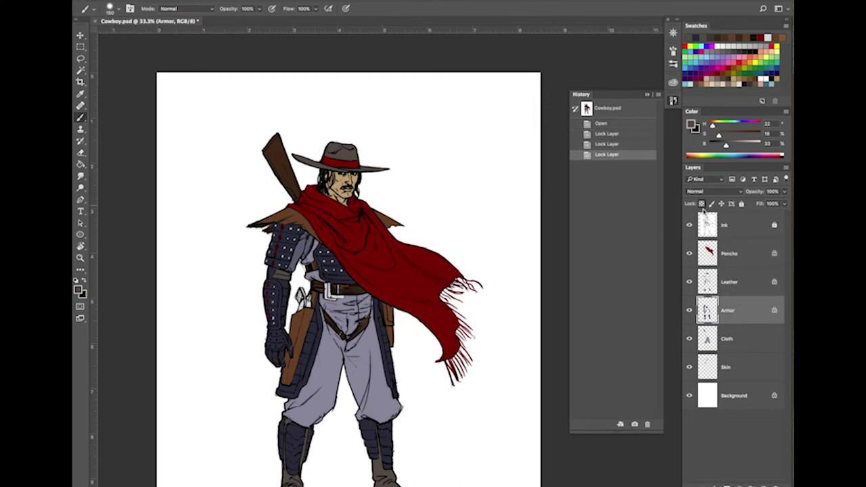
pyautogui.click(736, 336)
pyautogui.click(702, 204)
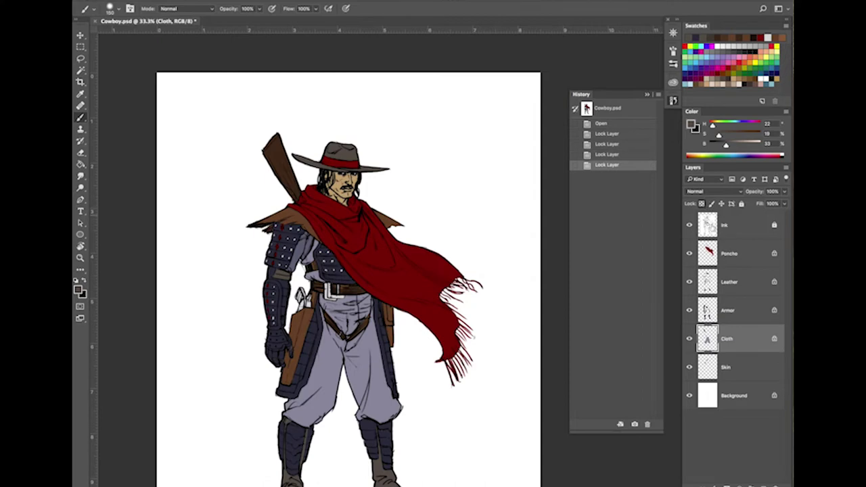
pyautogui.click(742, 362)
pyautogui.click(701, 203)
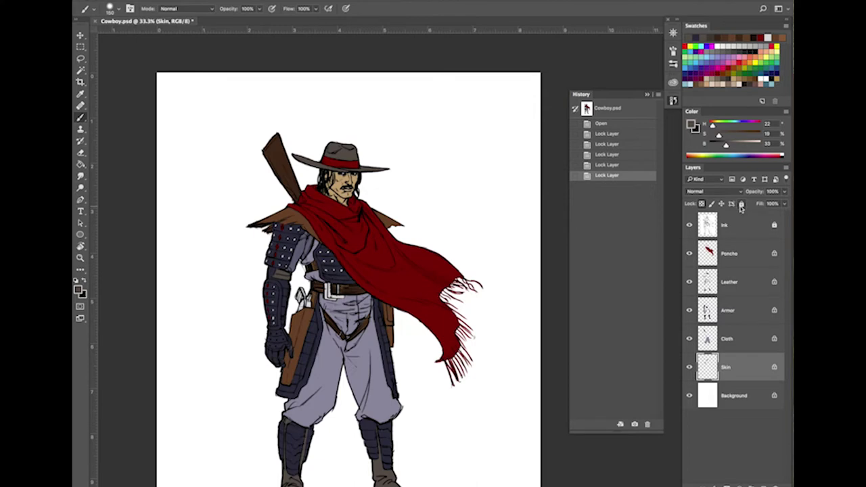
# Step: Inspect the Ink layer's lock settings and toggle the Poncho layer's visibility to examine what it contains
pyautogui.click(729, 228)
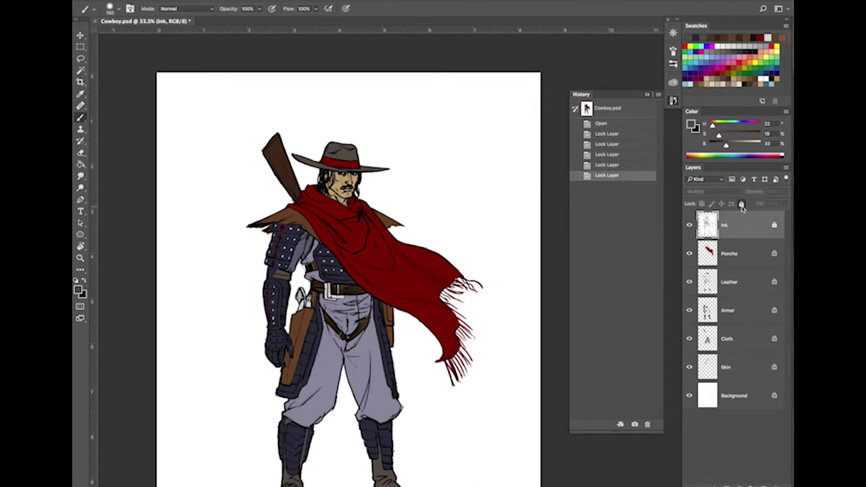
pyautogui.click(736, 251)
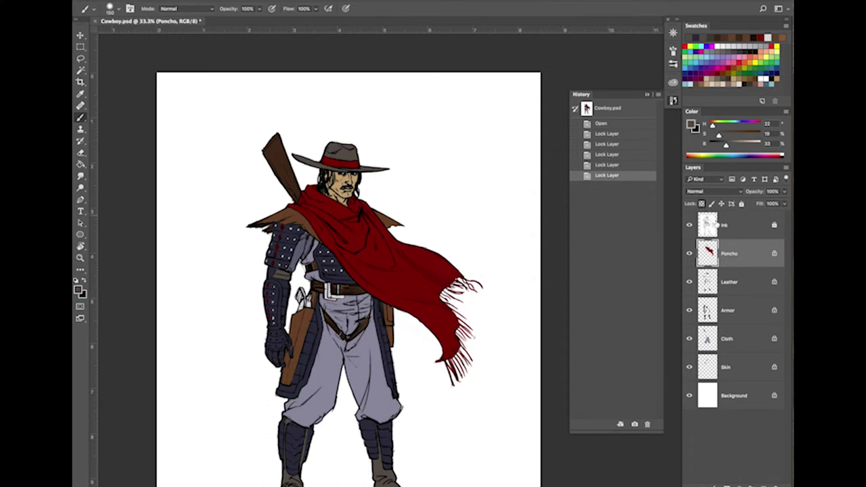
pyautogui.click(689, 254)
pyautogui.click(689, 254)
pyautogui.click(689, 254)
pyautogui.click(689, 254)
pyautogui.click(690, 253)
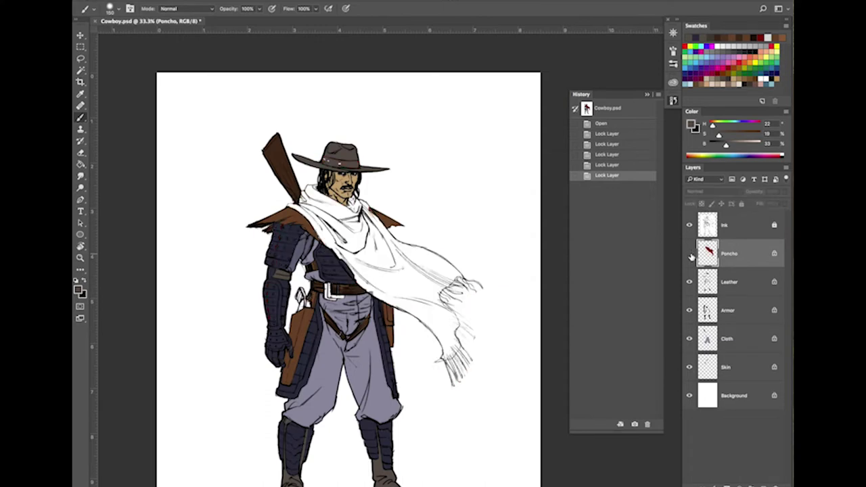
pyautogui.click(689, 253)
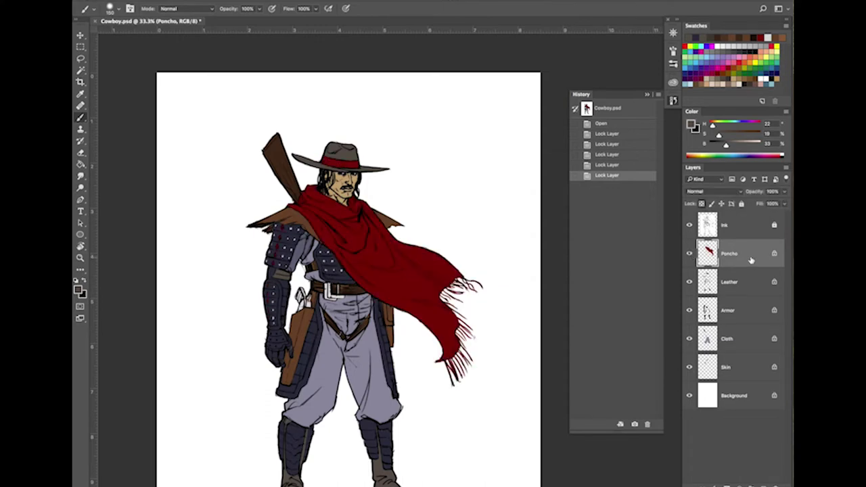
# Step: Check the Skin layer by toggling its visibility, and sample the face's skin tone as the brush colour
pyautogui.click(725, 366)
pyautogui.click(690, 366)
pyautogui.click(690, 367)
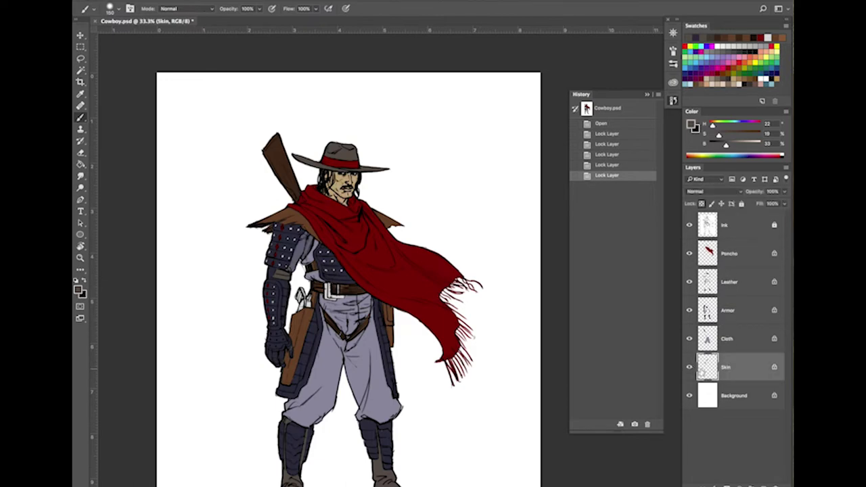
pyautogui.press('super+plus')
pyautogui.press('super+plus')
pyautogui.press('super+plus')
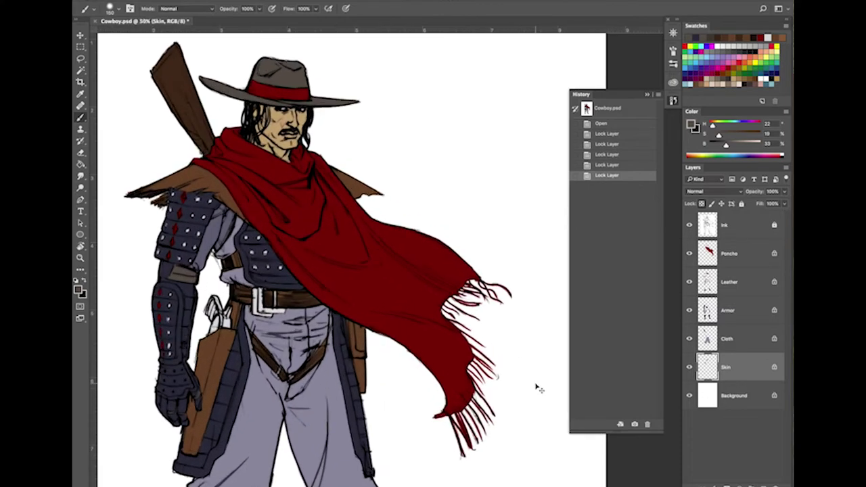
pyautogui.moveTo(356, 220); pyautogui.dragTo(412, 296)
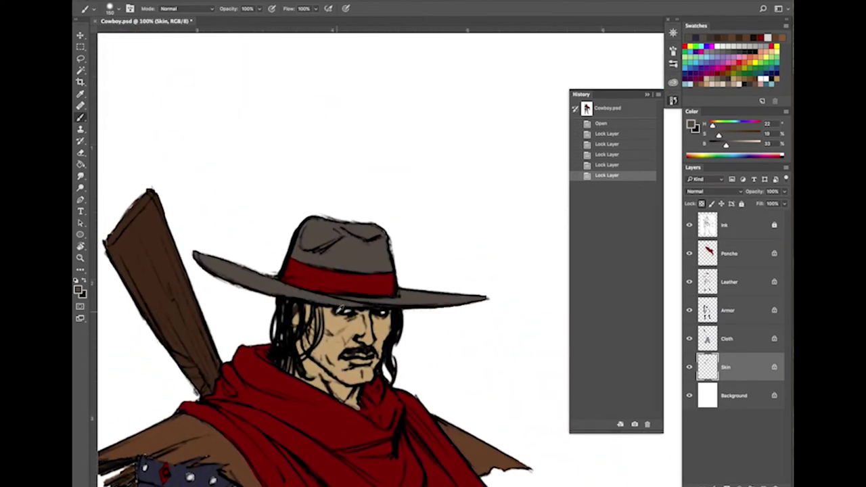
pyautogui.keyDown('alt'); pyautogui.click(338, 322); pyautogui.keyUp('alt')
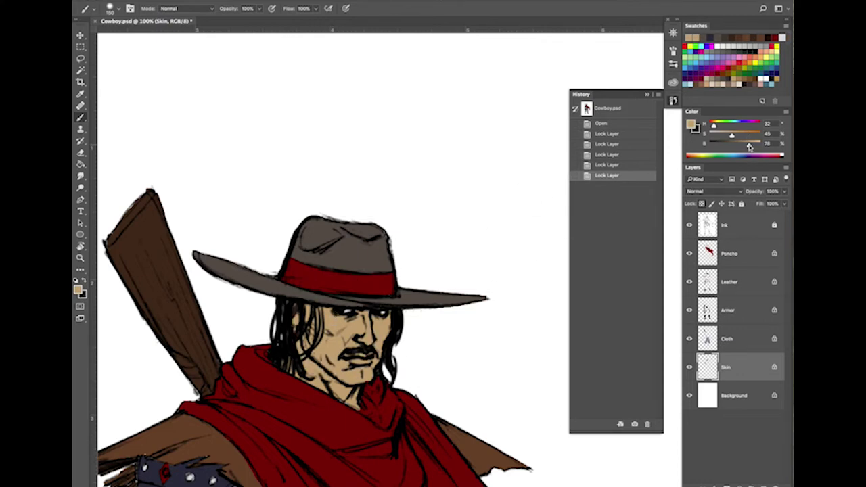
# Step: Darken the brush colour to saturation 61% and brightness 50%, reduce the brush, and shade the side of the face, jaw and neck
pyautogui.moveTo(749, 146); pyautogui.dragTo(735, 142)
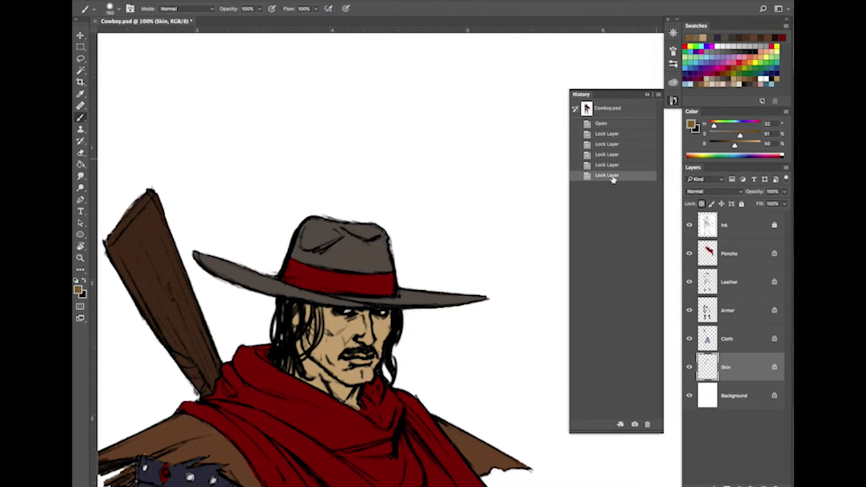
pyautogui.press('[')
pyautogui.press('[')
pyautogui.press('[')
pyautogui.press('[')
pyautogui.press('[')
pyautogui.press('[')
pyautogui.press('[')
pyautogui.press('[')
pyautogui.moveTo(303, 310); pyautogui.dragTo(313, 356)
pyautogui.moveTo(314, 353); pyautogui.dragTo(352, 386)
pyautogui.moveTo(353, 378)
pyautogui.mouseDown()
pyautogui.moveTo(369, 391)
pyautogui.moveTo(348, 386)
pyautogui.mouseUp()
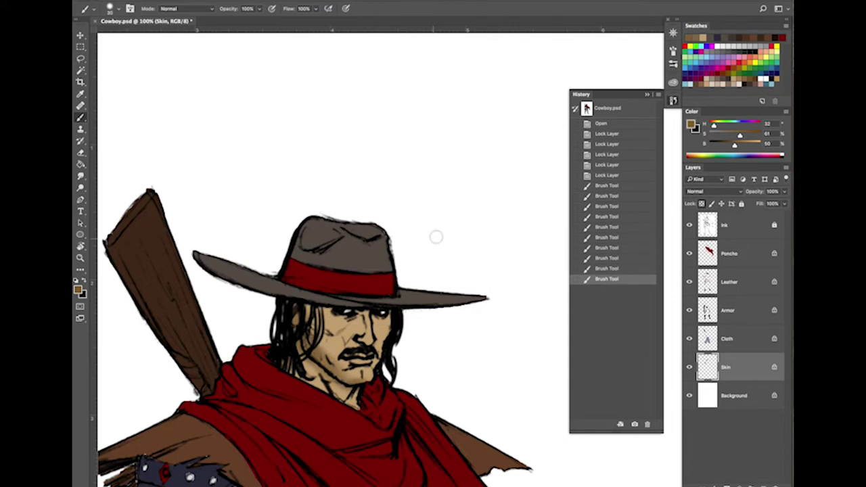
# Step: Paint brown shadows beneath the hat brim, across the forehead, around both eyes and along the nose
pyautogui.moveTo(335, 300)
pyautogui.mouseDown()
pyautogui.moveTo(303, 303)
pyautogui.moveTo(326, 307)
pyautogui.mouseUp()
pyautogui.moveTo(327, 307); pyautogui.dragTo(313, 310)
pyautogui.moveTo(310, 310); pyautogui.dragTo(337, 313)
pyautogui.moveTo(338, 312); pyautogui.dragTo(368, 316)
pyautogui.moveTo(347, 309); pyautogui.dragTo(377, 318)
pyautogui.moveTo(350, 297)
pyautogui.mouseDown()
pyautogui.moveTo(368, 317)
pyautogui.moveTo(364, 334)
pyautogui.mouseUp()
pyautogui.moveTo(351, 311)
pyautogui.mouseDown()
pyautogui.moveTo(367, 340)
pyautogui.moveTo(360, 336)
pyautogui.moveTo(376, 314)
pyautogui.mouseUp()
pyautogui.moveTo(378, 314); pyautogui.dragTo(391, 312)
pyautogui.moveTo(390, 312)
pyautogui.mouseDown()
pyautogui.moveTo(337, 313)
pyautogui.moveTo(370, 312)
pyautogui.moveTo(349, 308)
pyautogui.mouseUp()
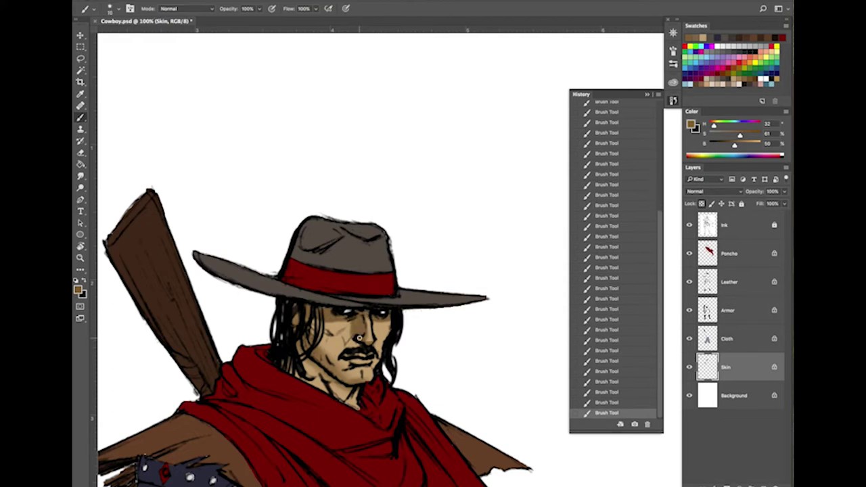
# Step: Enlarge the brush to 35 px and shade beside the nose, along the cheek and jaw, and down the neck
pyautogui.rightClick(370, 342)
pyautogui.press('Escape')
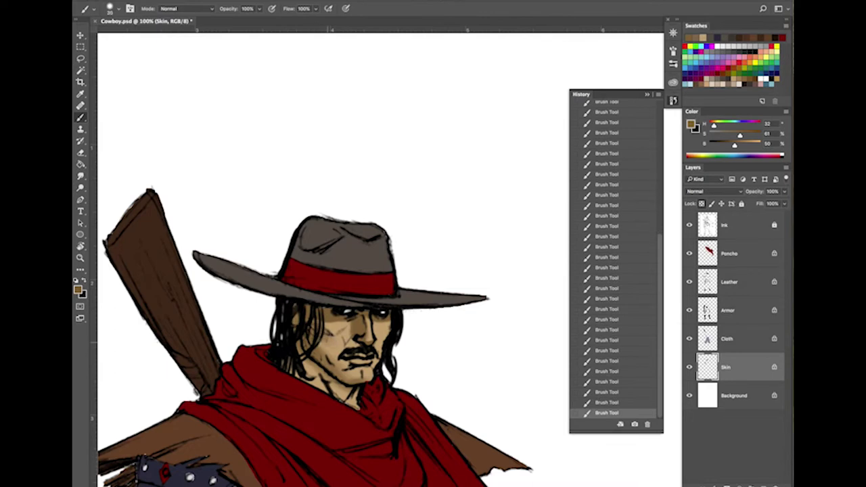
pyautogui.moveTo(374, 313); pyautogui.dragTo(358, 327)
pyautogui.moveTo(309, 347)
pyautogui.mouseDown()
pyautogui.moveTo(314, 321)
pyautogui.moveTo(325, 362)
pyautogui.moveTo(303, 331)
pyautogui.moveTo(312, 384)
pyautogui.moveTo(305, 366)
pyautogui.moveTo(312, 379)
pyautogui.moveTo(292, 368)
pyautogui.moveTo(331, 388)
pyautogui.mouseUp()
pyautogui.moveTo(322, 374); pyautogui.dragTo(350, 407)
# Step: Refine the brown shadows on the face and neck, varying the brush between small and medium sizes
pyautogui.press('[')
pyautogui.press('[')
pyautogui.press('[')
pyautogui.press('[')
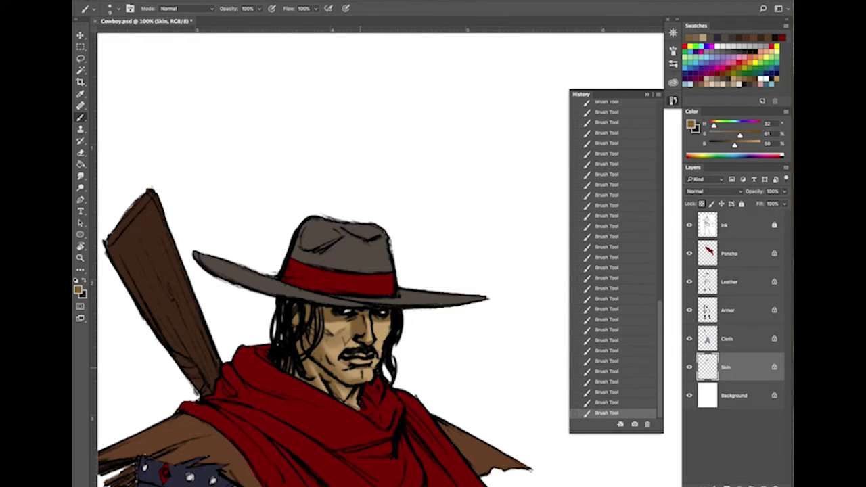
pyautogui.press(']')
pyautogui.press('[')
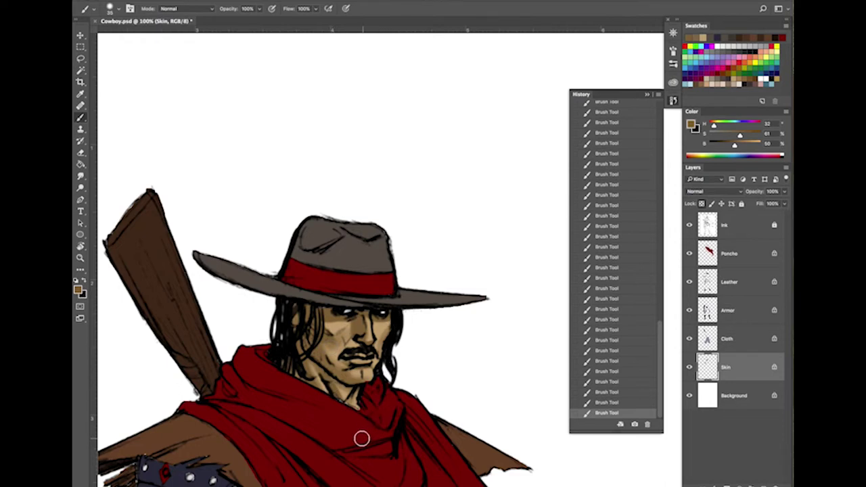
pyautogui.press('[')
pyautogui.press('[')
pyautogui.press('[')
pyautogui.press('[')
pyautogui.press('[')
pyautogui.press('[')
pyautogui.press('[')
pyautogui.press('[')
pyautogui.press('[')
pyautogui.press(']')
pyautogui.press(']')
# Step: Review the skin shading on the whole figure and again close up on the face
pyautogui.press('super+minus')
pyautogui.press('super+minus')
pyautogui.press('super+minus')
pyautogui.press('super+minus')
pyautogui.press('super+plus')
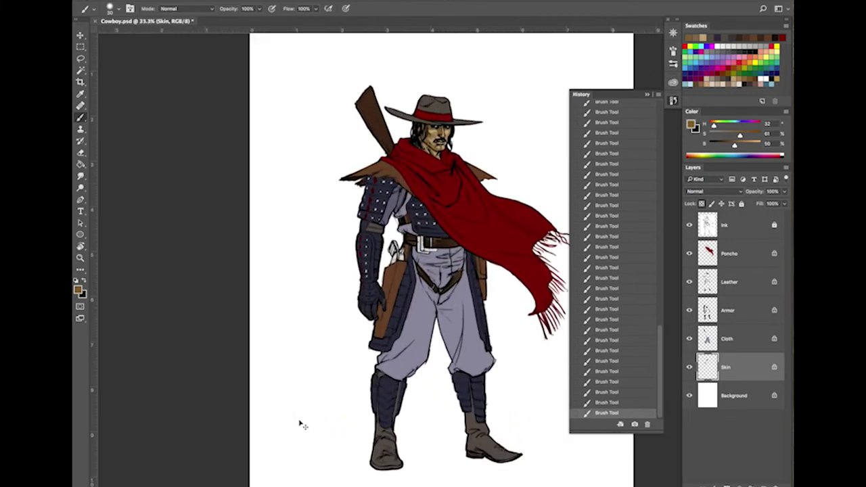
pyautogui.press('super+plus')
pyautogui.press('super+plus')
pyautogui.moveTo(430, 241); pyautogui.dragTo(381, 425)
pyautogui.moveTo(460, 223); pyautogui.dragTo(431, 340)
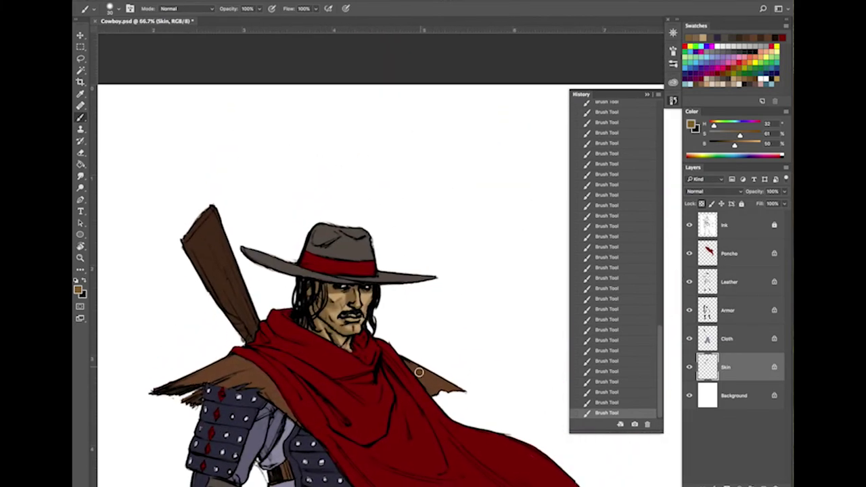
pyautogui.hotkey('ctrl', '=')
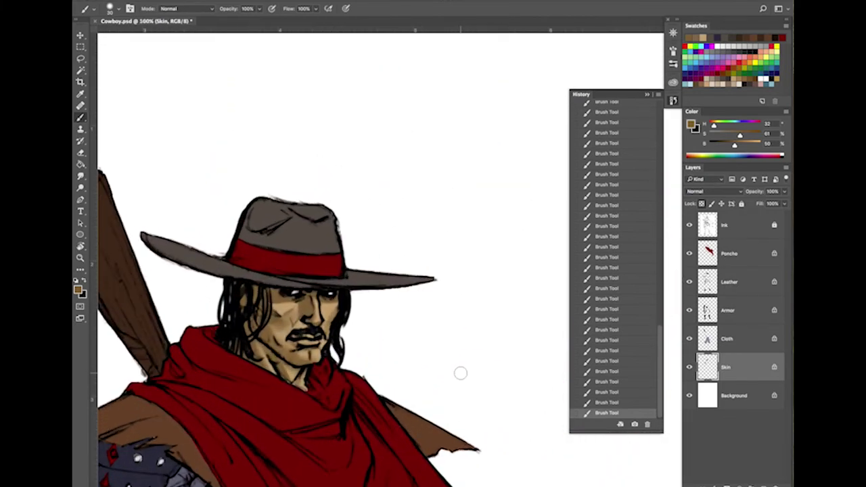
# Step: Lower the brown's brightness to 39% and deepen the darkest shadows on the face and neck with a smaller brush
pyautogui.moveTo(735, 145); pyautogui.dragTo(729, 145)
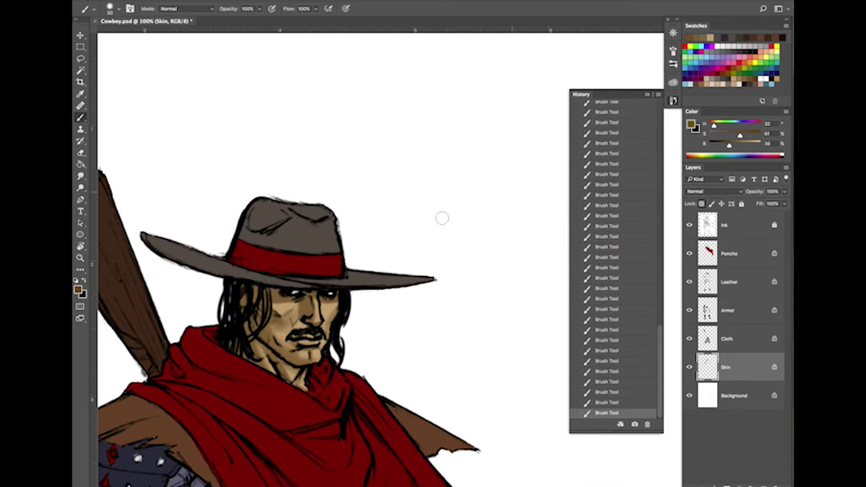
pyautogui.press('[')
pyautogui.press('[')
pyautogui.press('[')
pyautogui.press('[')
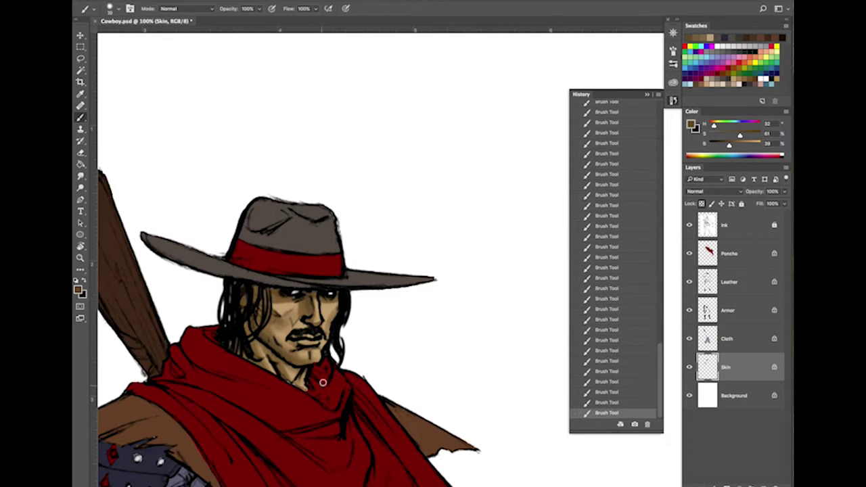
pyautogui.moveTo(273, 359); pyautogui.dragTo(304, 366)
pyautogui.press('[')
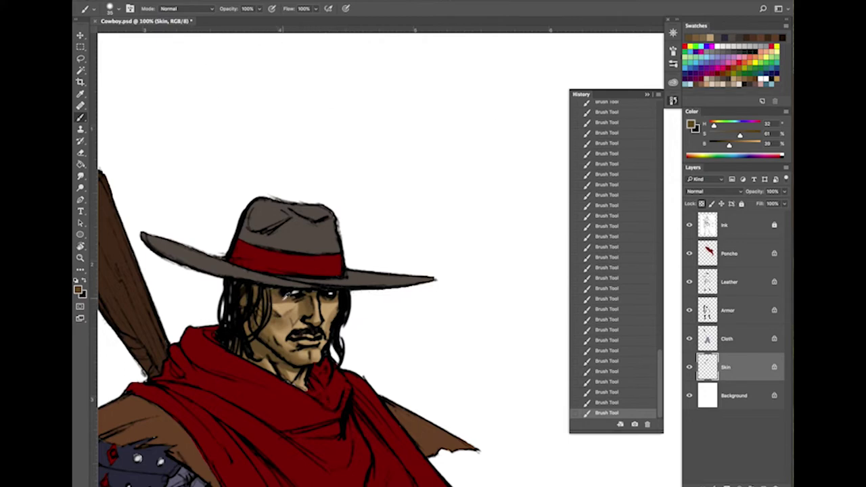
# Step: Sample the skin tone, shift it to hue 16 and saturation 51%, and set the brush's blend mode to Overlay
pyautogui.keyDown('alt'); pyautogui.click(286, 299); pyautogui.keyUp('alt')
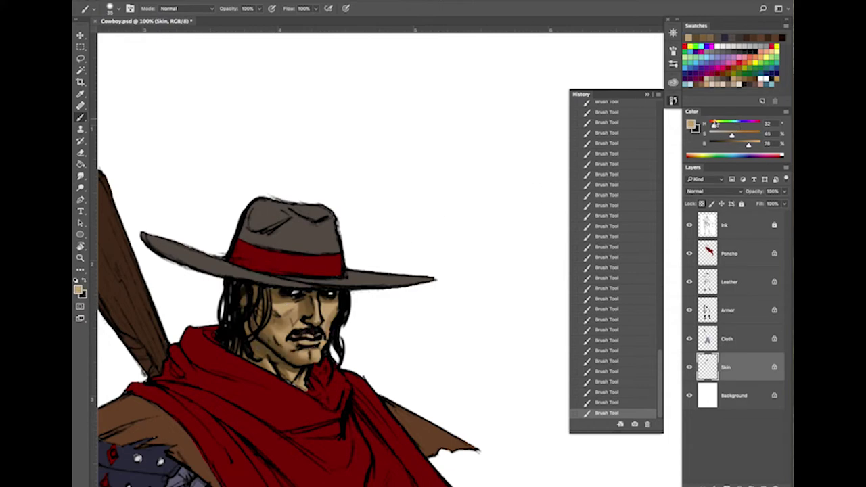
pyautogui.moveTo(714, 127); pyautogui.dragTo(735, 137)
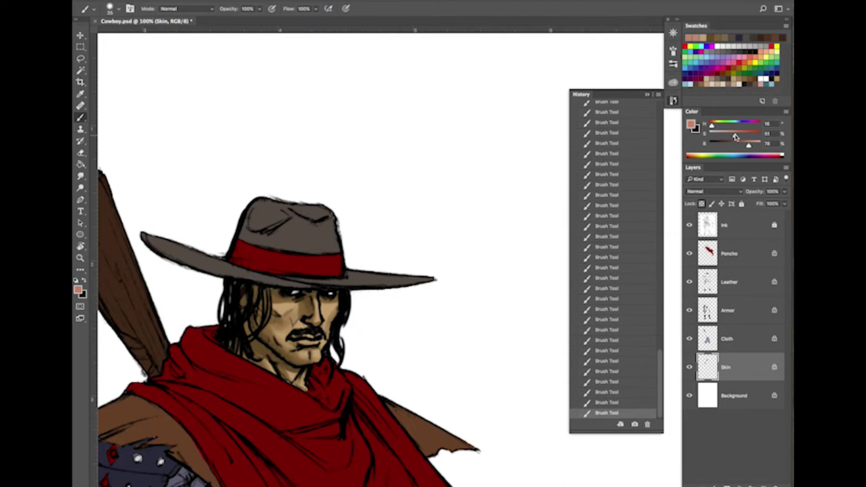
pyautogui.click(213, 9)
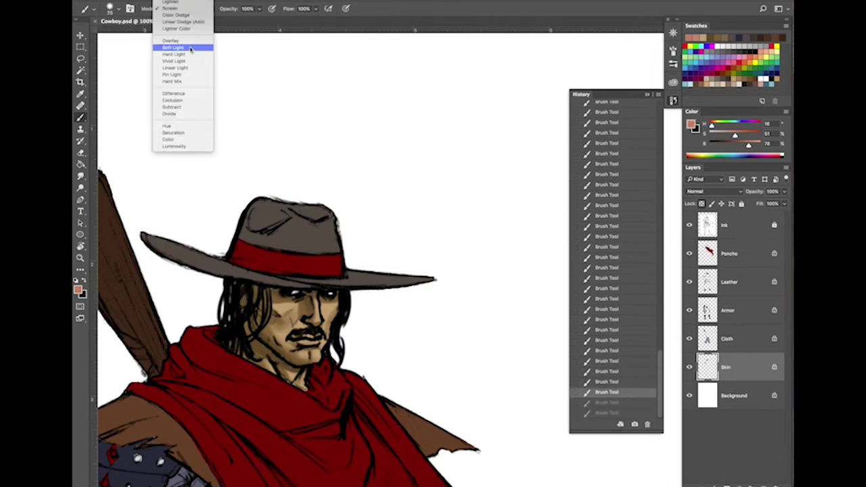
pyautogui.click(174, 40)
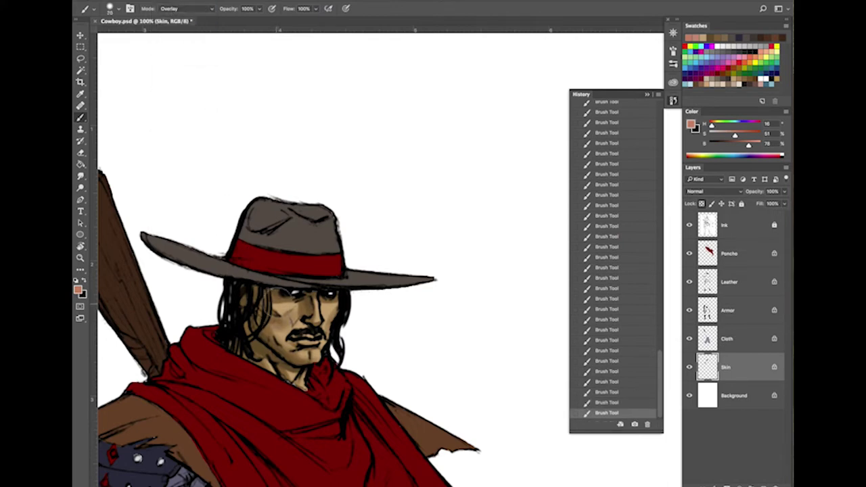
# Step: Tint both cheeks with the reddish tone, repainting the far cheek with a smaller brush and comparing the result before and after
pyautogui.moveTo(276, 304); pyautogui.dragTo(280, 333)
pyautogui.moveTo(337, 313)
pyautogui.mouseDown()
pyautogui.moveTo(326, 343)
pyautogui.moveTo(334, 325)
pyautogui.mouseUp()
pyautogui.hotkey('ctrl', 'z')
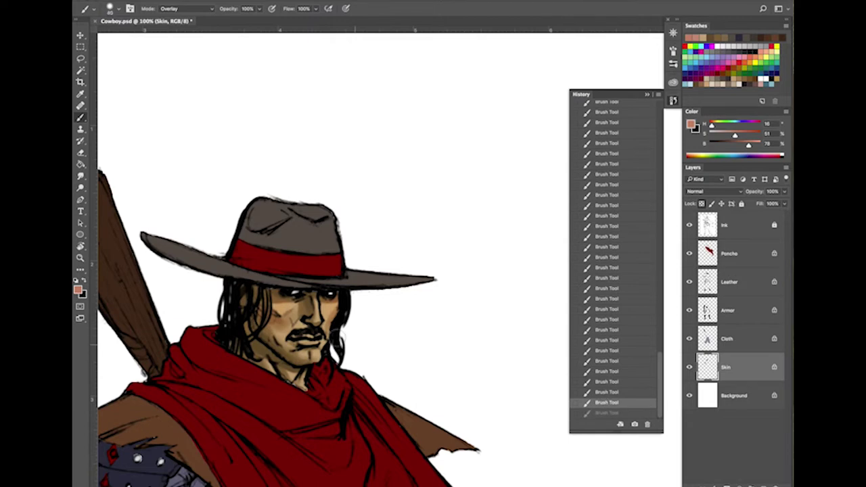
pyautogui.press('[')
pyautogui.press('[')
pyautogui.click(331, 319)
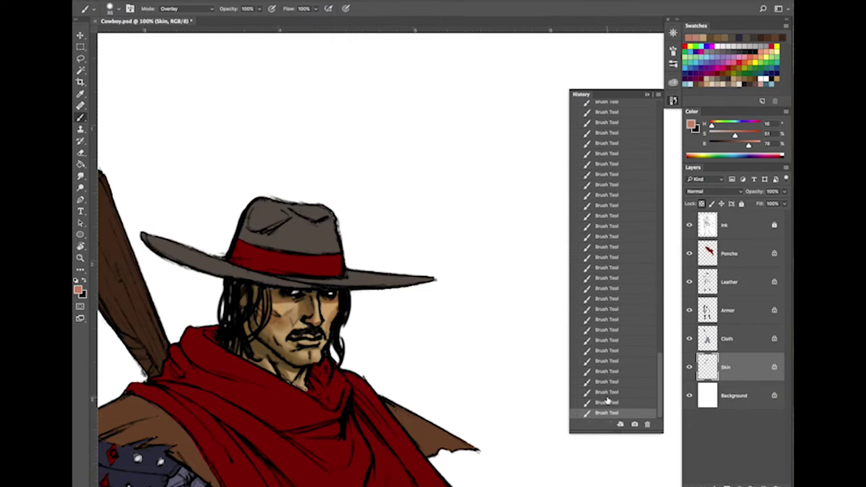
pyautogui.click(606, 393)
pyautogui.click(606, 403)
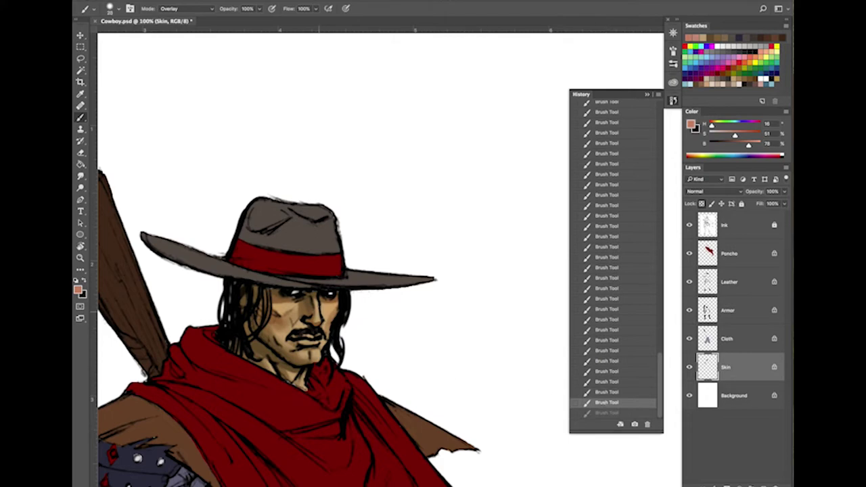
pyautogui.hotkey('ctrl', 'shift', 'z')
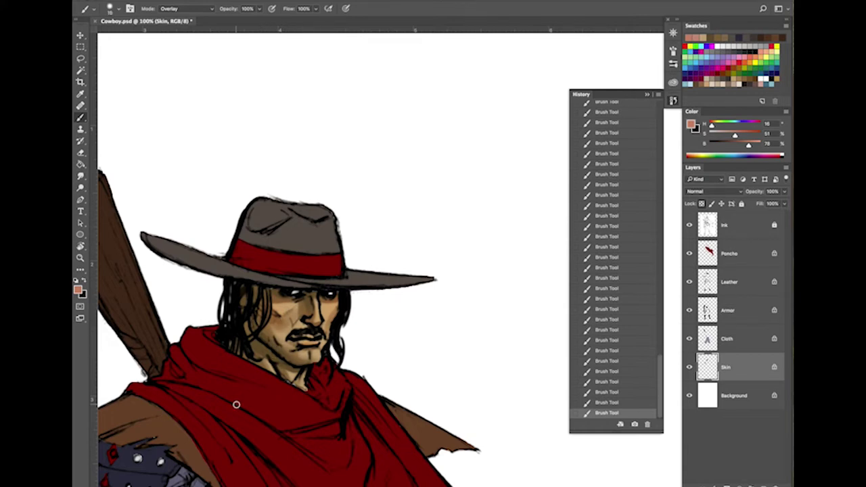
# Step: Try a pure yellow Overlay tint on the chin and roll the strokes back
pyautogui.click(776, 46)
pyautogui.click(776, 46)
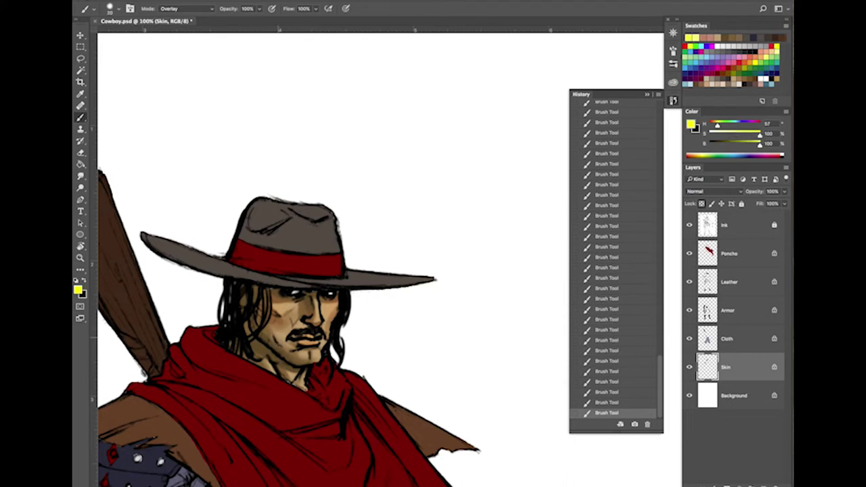
pyautogui.moveTo(301, 359); pyautogui.dragTo(317, 349)
pyautogui.click(615, 402)
pyautogui.click(616, 391)
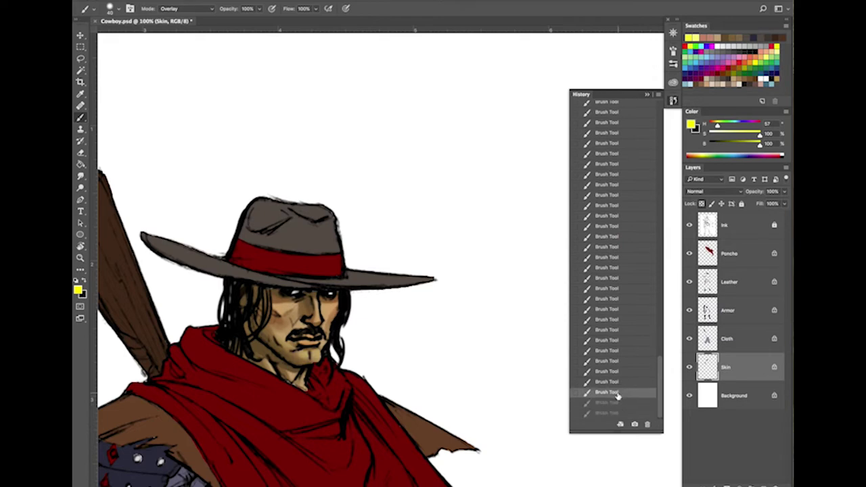
# Step: Lower the brush opacity to 31%, test the yellow tint on the chin again, and roll back the yellow strokes
pyautogui.click(260, 10)
pyautogui.moveTo(258, 21); pyautogui.dragTo(233, 23)
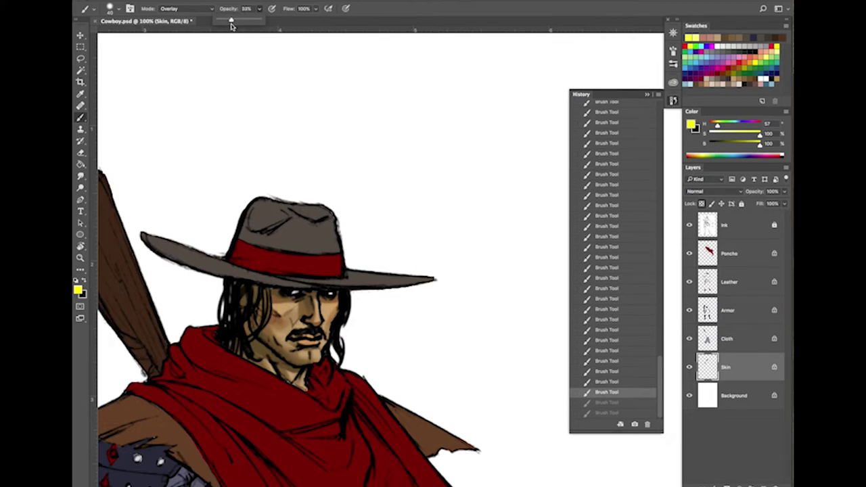
pyautogui.moveTo(231, 23); pyautogui.dragTo(232, 24)
pyautogui.click(311, 360)
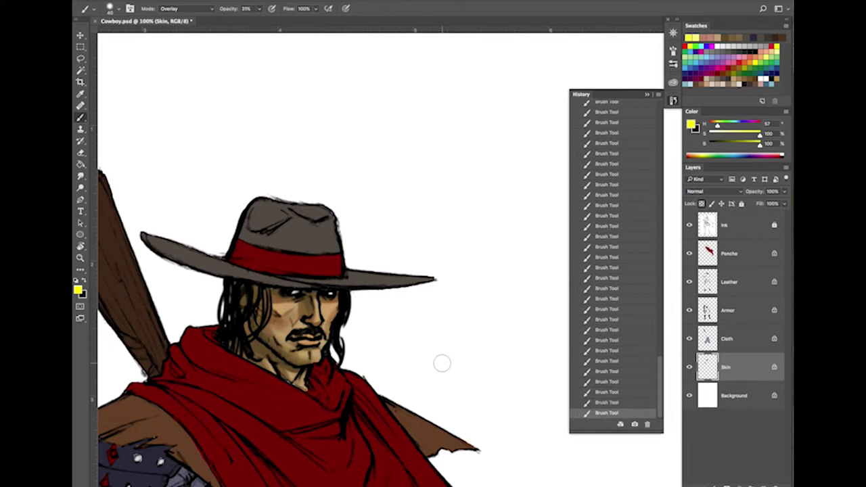
pyautogui.moveTo(609, 402)
pyautogui.mouseDown()
pyautogui.moveTo(616, 359)
pyautogui.moveTo(612, 374)
pyautogui.mouseUp()
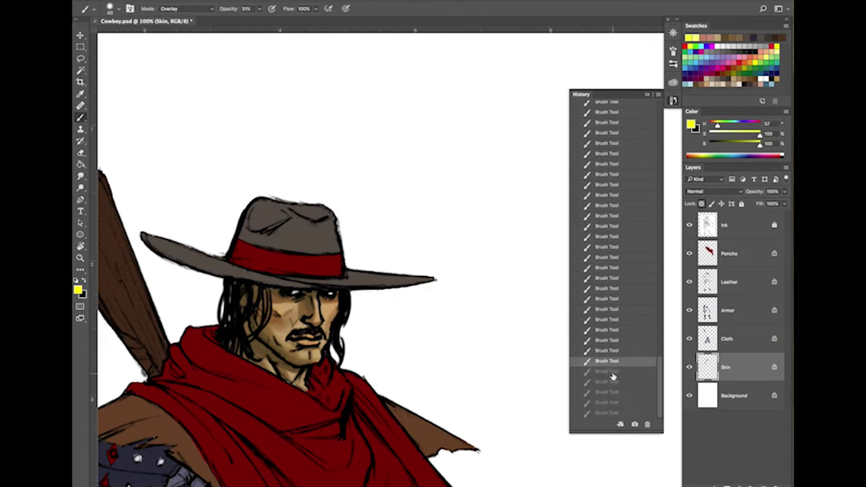
# Step: Pick a blue swatch, reduce its saturation to about 38%, and tint the jaw and chin with it
pyautogui.click(699, 60)
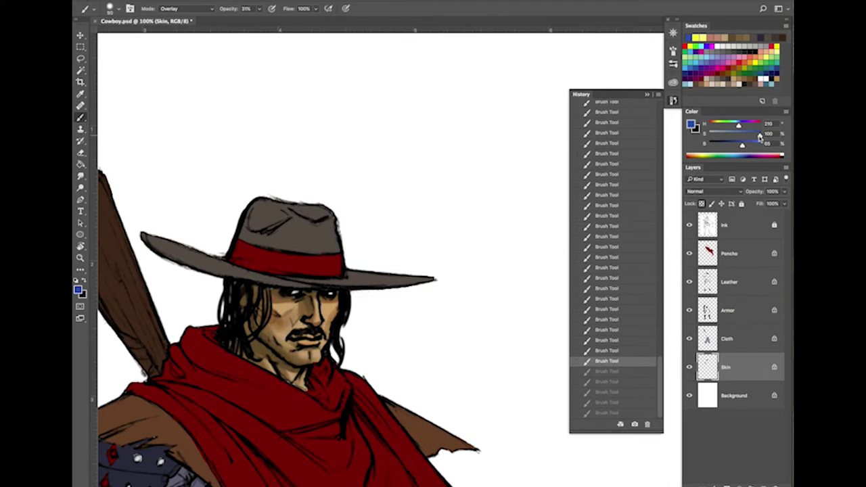
pyautogui.moveTo(760, 135); pyautogui.dragTo(728, 137)
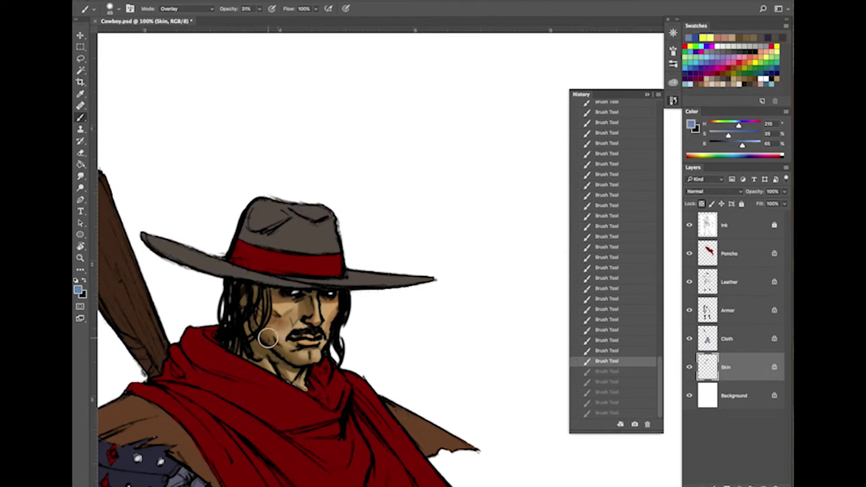
pyautogui.moveTo(285, 349); pyautogui.dragTo(299, 357)
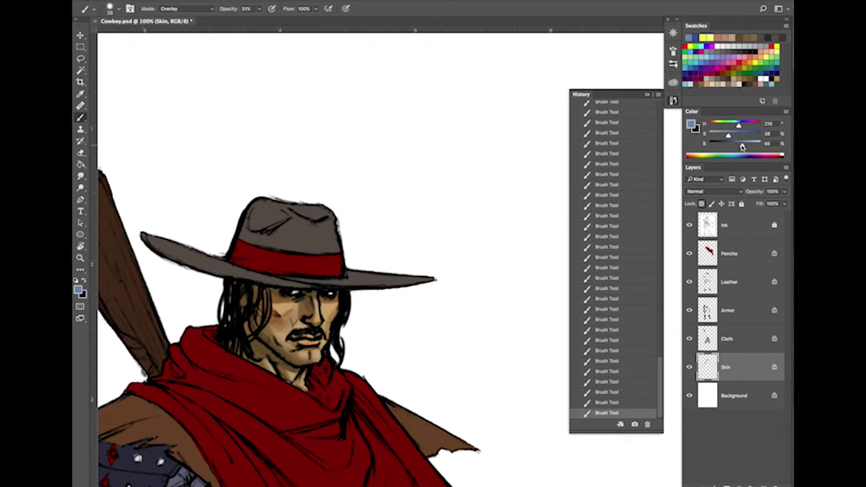
# Step: Darken the blue to saturation 53% and brightness 47% and deepen the cool shading on the face's shadow areas
pyautogui.moveTo(742, 145); pyautogui.dragTo(732, 135)
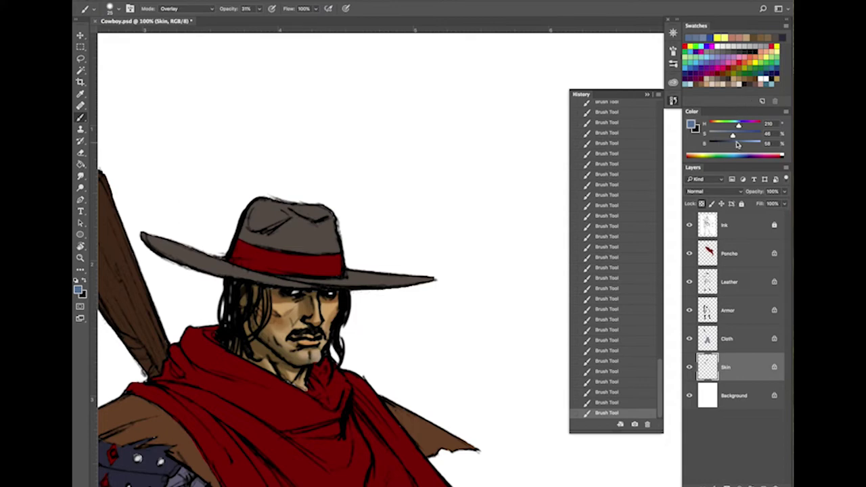
pyautogui.moveTo(739, 146); pyautogui.dragTo(736, 135)
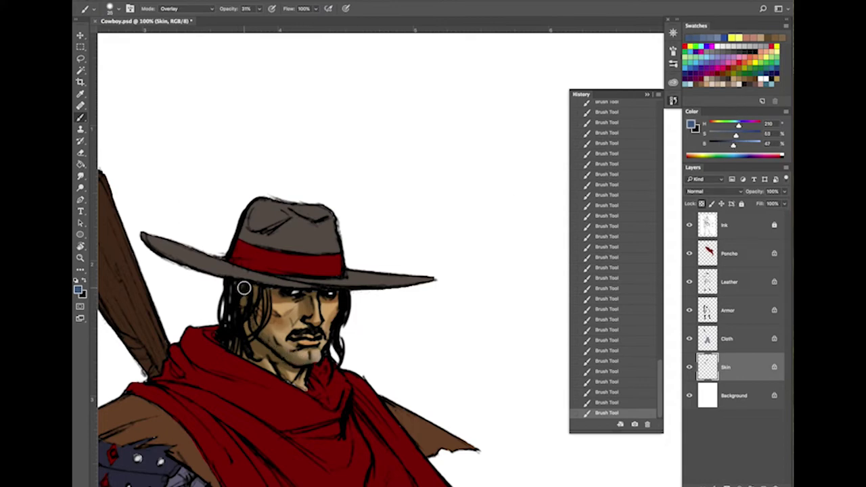
pyautogui.hotkey('ctrl', '-')
pyautogui.hotkey('ctrl', '-')
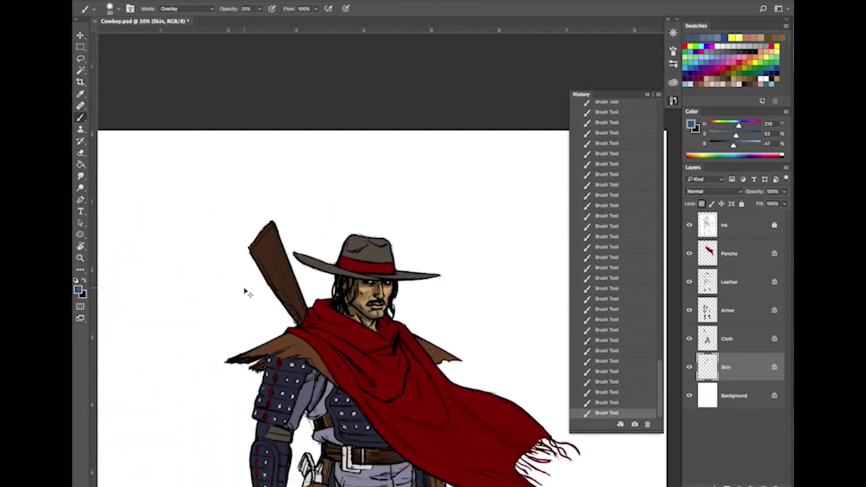
pyautogui.hotkey('ctrl', '+')
pyautogui.hotkey('ctrl', '+')
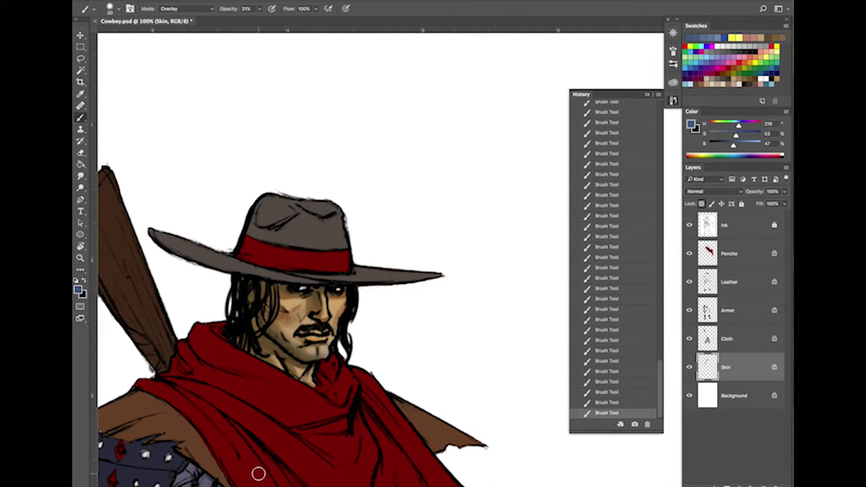
# Step: Sample the skin tone, lighten it to saturation 27% and brightness 91%, and paint a small highlight below the eye
pyautogui.keyDown('alt'); pyautogui.click(291, 298); pyautogui.keyUp('alt')
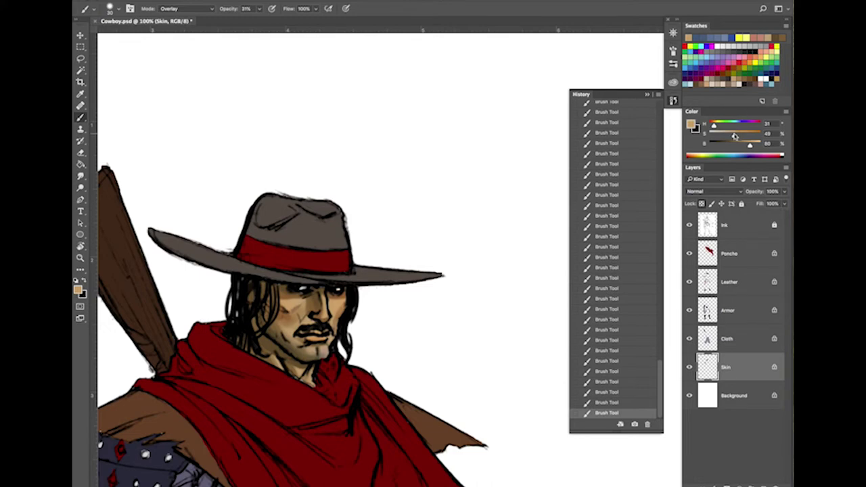
pyautogui.moveTo(735, 136); pyautogui.dragTo(755, 144)
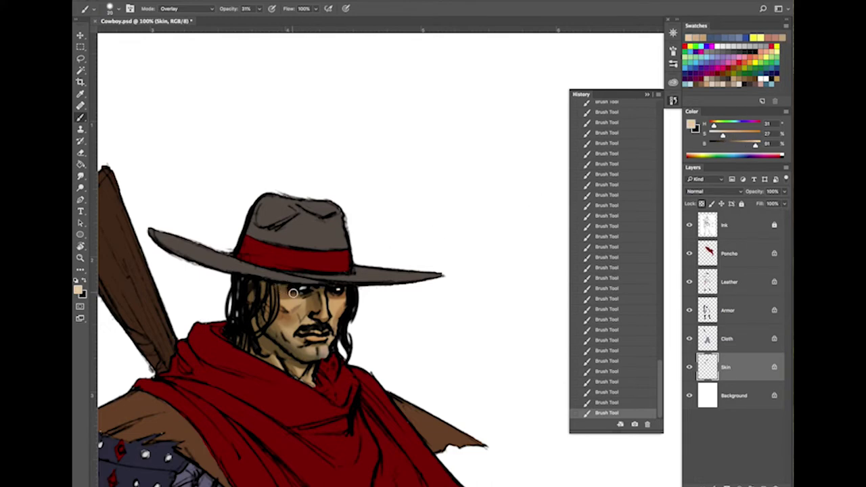
pyautogui.press('[')
pyautogui.press('[')
pyautogui.press('[')
pyautogui.press('[')
pyautogui.press('[')
pyautogui.press('[')
pyautogui.press(']')
pyautogui.press(']')
pyautogui.moveTo(296, 299); pyautogui.dragTo(291, 303)
# Step: Adjust the small brush's size and undo the last two highlight strokes on the face
pyautogui.press('[')
pyautogui.press(']')
pyautogui.press('[')
pyautogui.hotkey('ctrl', 'alt', 'z')
pyautogui.hotkey('ctrl', 'alt', 'z')
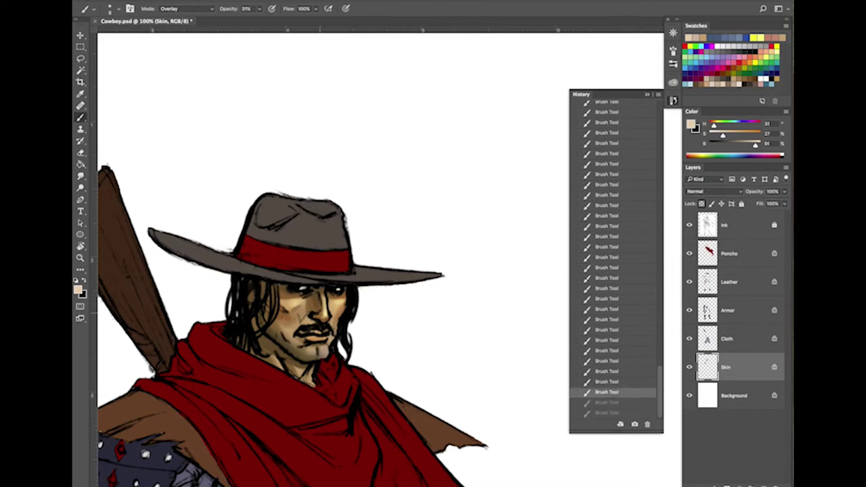
# Step: Restore the two undone highlight strokes on the face and set a pale skin colour at saturation 18% and brightness 83%
pyautogui.hotkey('ctrl', 'shift', 'z')
pyautogui.hotkey('ctrl', 'shift', 'z')
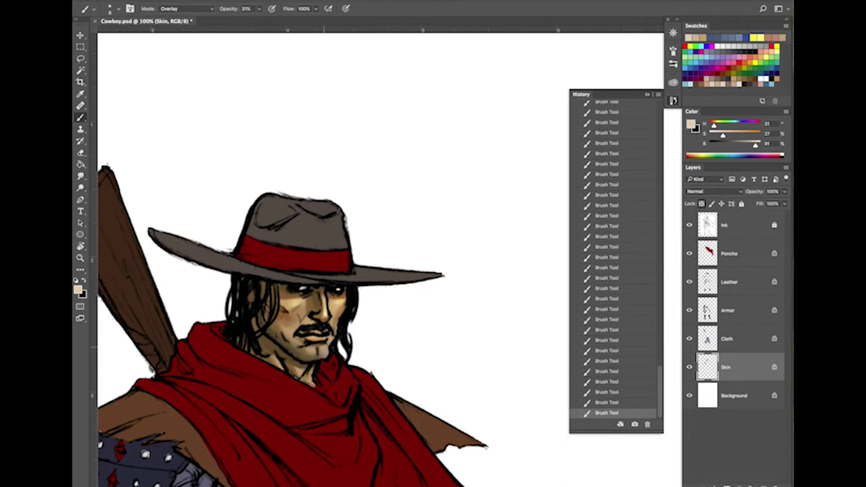
pyautogui.keyDown('alt'); pyautogui.click(329, 344); pyautogui.keyUp('alt')
pyautogui.moveTo(746, 145); pyautogui.dragTo(719, 136)
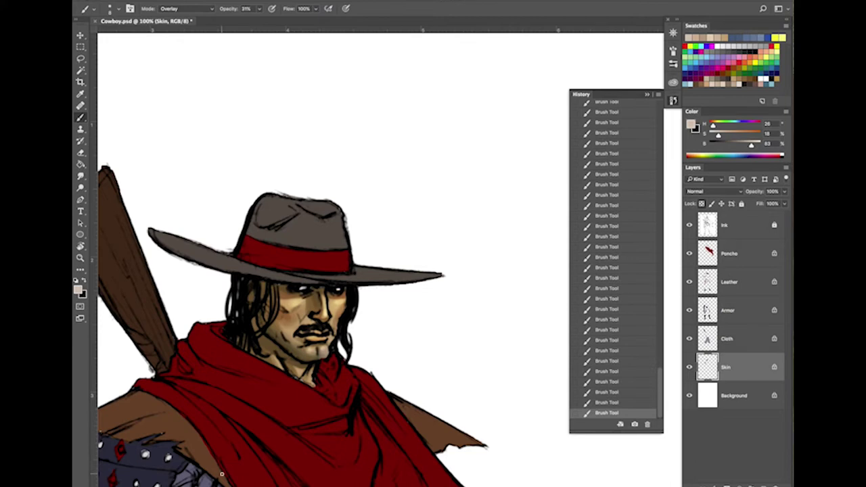
# Step: Compare the whole figure with the Skin layer hidden and shown to review the face shading
pyautogui.hotkey('ctrl', '-')
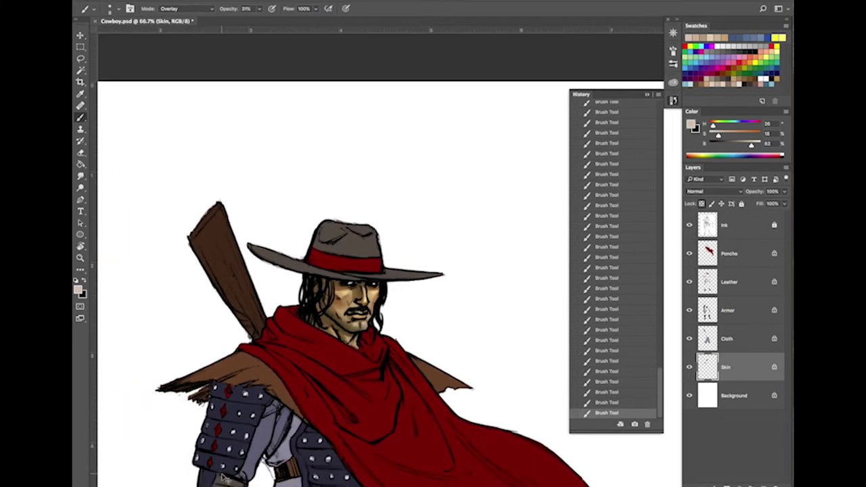
pyautogui.hotkey('ctrl', '-')
pyautogui.hotkey('ctrl', '+')
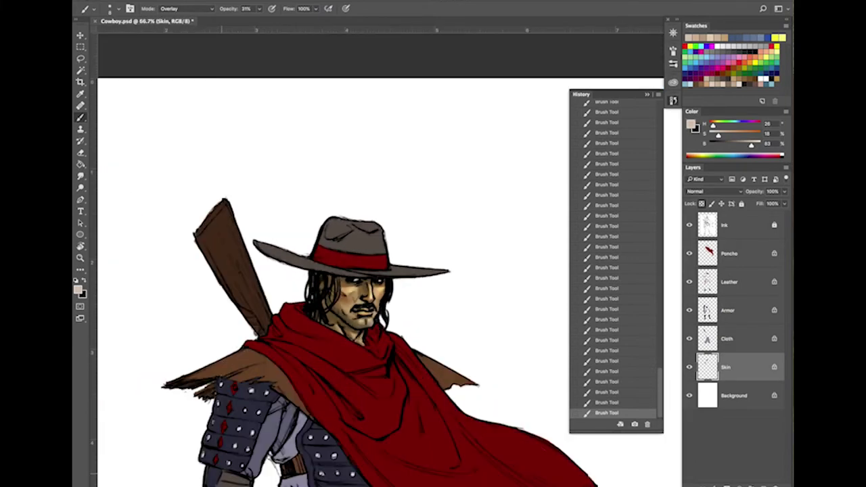
pyautogui.click(689, 367)
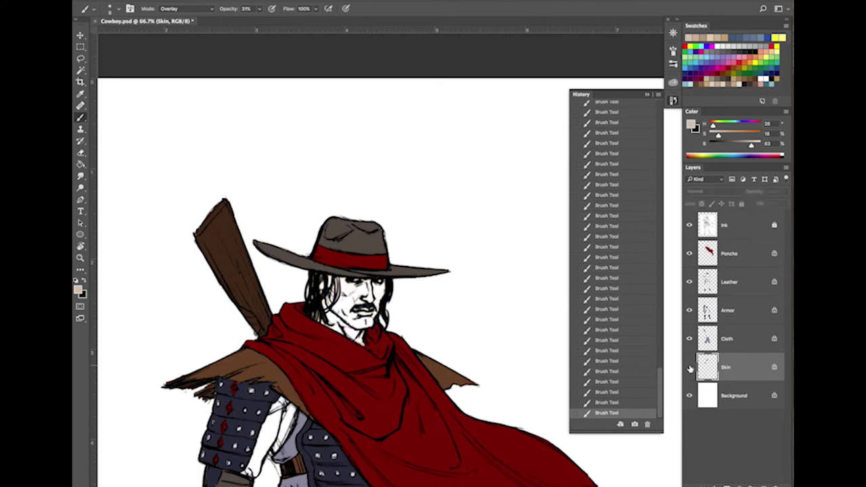
pyautogui.click(690, 366)
pyautogui.scroll(-8, 490, 408)
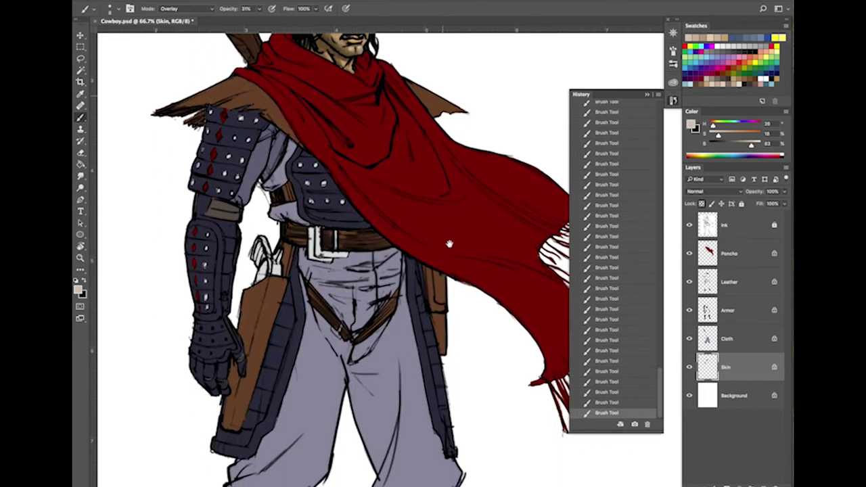
pyautogui.scroll(-1, 444, 292)
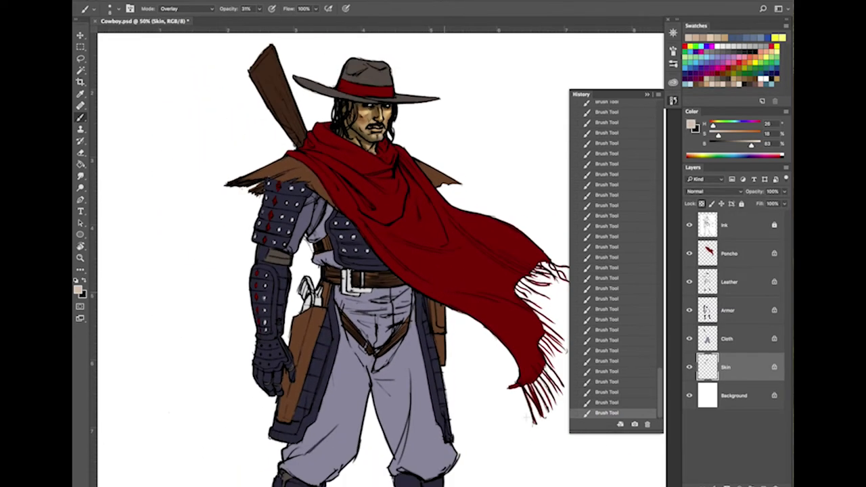
pyautogui.click(690, 367)
pyautogui.click(689, 367)
pyautogui.click(689, 367)
pyautogui.click(689, 367)
pyautogui.click(690, 366)
pyautogui.click(690, 366)
pyautogui.click(689, 366)
pyautogui.click(690, 367)
pyautogui.click(689, 366)
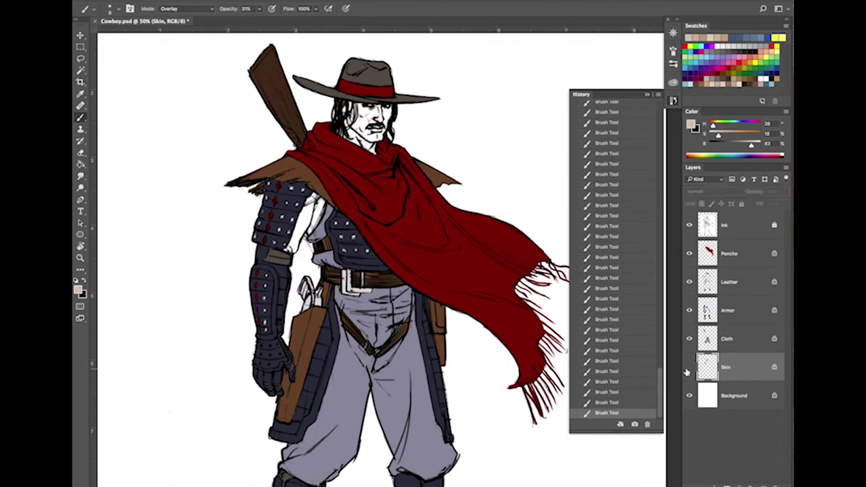
pyautogui.click(689, 367)
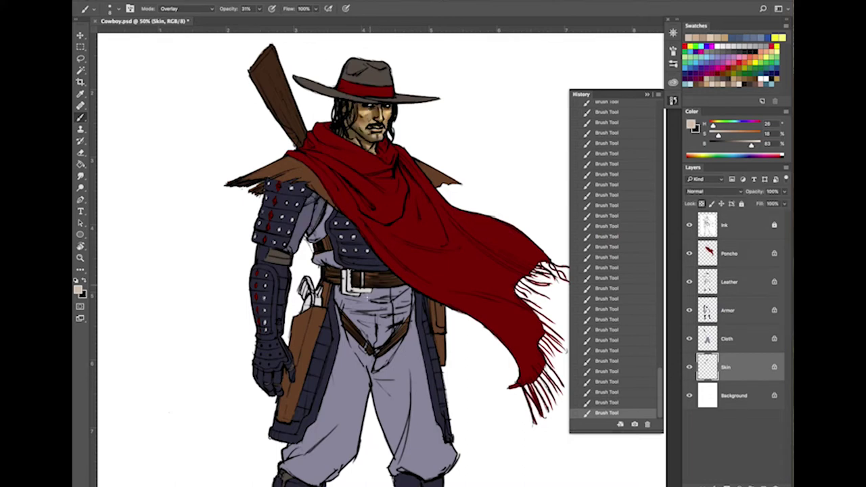
# Step: Check which areas the Cloth layer covers by hiding and showing it, and make it the active layer
pyautogui.click(688, 341)
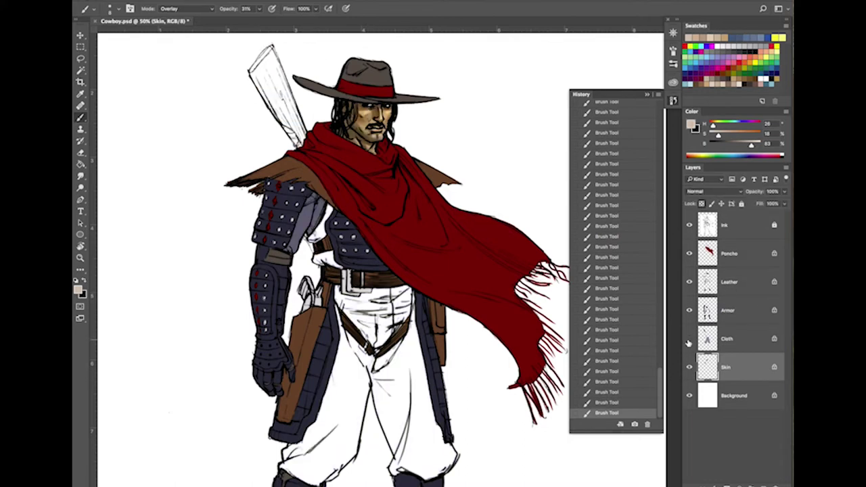
pyautogui.click(689, 341)
pyautogui.click(689, 341)
pyautogui.click(689, 341)
pyautogui.click(688, 341)
pyautogui.click(689, 341)
pyautogui.click(736, 340)
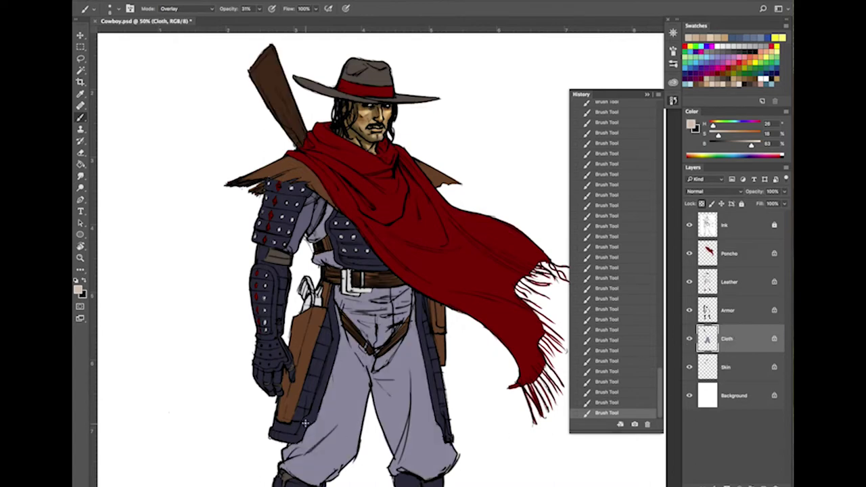
# Step: Sample the trousers' colour, set it to saturation 54% and brightness 50%, and step back the last three brush strokes
pyautogui.keyDown('alt'); pyautogui.click(341, 397); pyautogui.keyUp('alt')
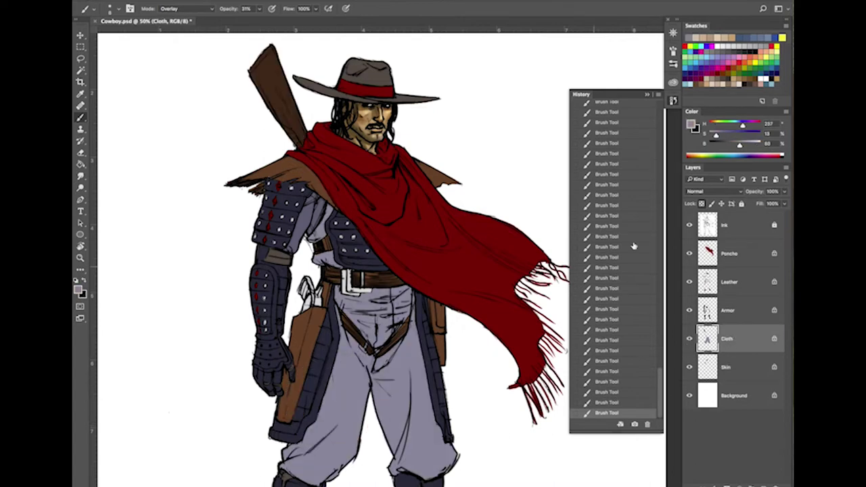
pyautogui.moveTo(739, 144)
pyautogui.mouseDown()
pyautogui.moveTo(730, 135)
pyautogui.moveTo(728, 148)
pyautogui.moveTo(737, 137)
pyautogui.moveTo(731, 148)
pyautogui.mouseUp()
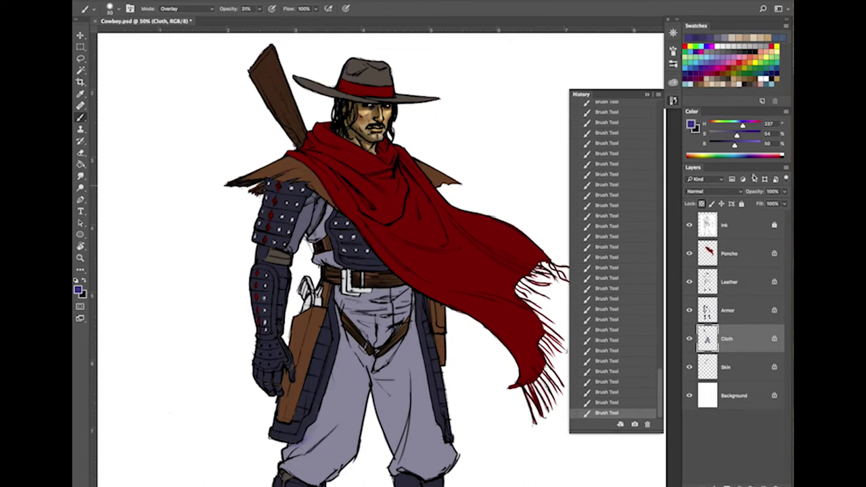
pyautogui.click(610, 403)
pyautogui.click(610, 392)
pyautogui.click(611, 381)
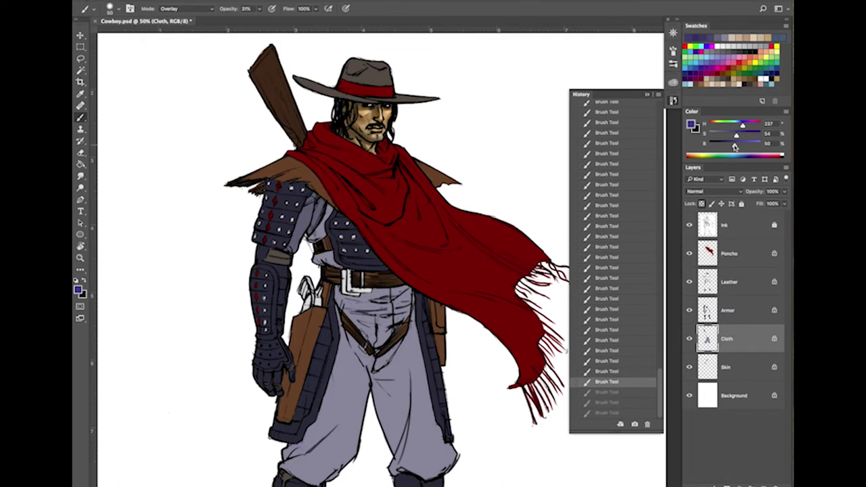
# Step: Darken the blue to saturation 30% and brightness 28%, and set the brush to Normal mode at 80 px
pyautogui.moveTo(734, 146)
pyautogui.mouseDown()
pyautogui.moveTo(725, 136)
pyautogui.moveTo(723, 147)
pyautogui.mouseUp()
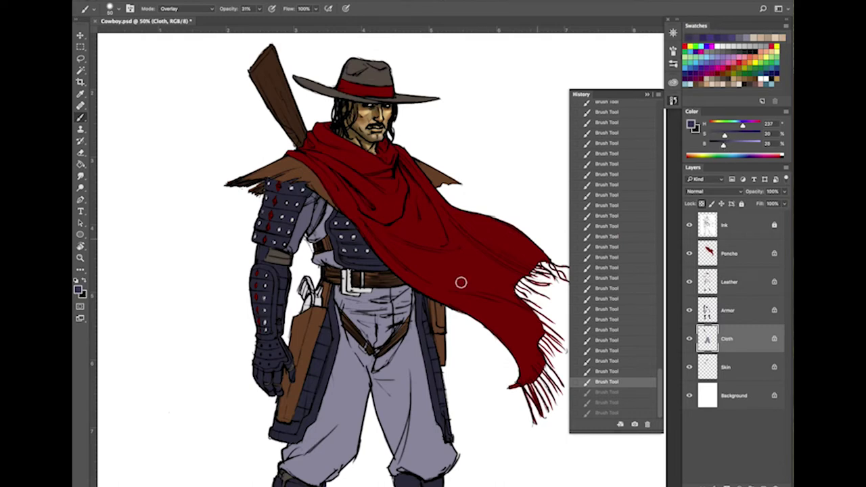
pyautogui.click(211, 8)
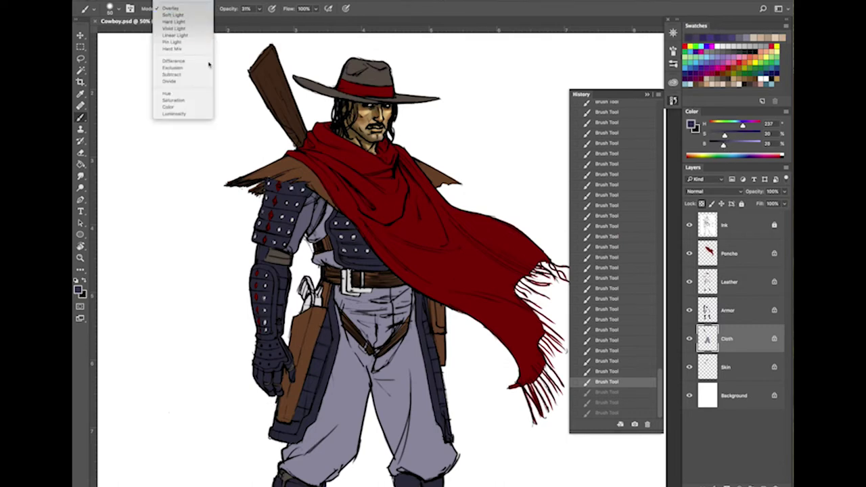
pyautogui.click(178, 3)
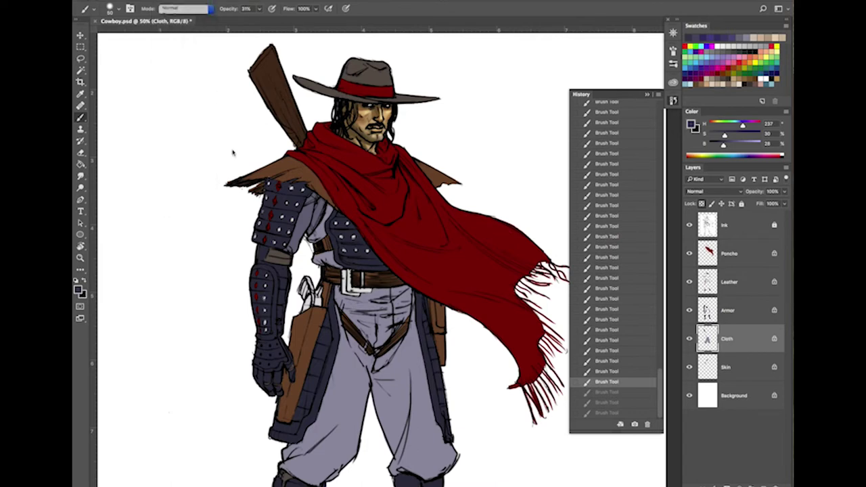
pyautogui.press(']')
pyautogui.press(']')
pyautogui.press(']')
# Step: Restore the three undone strokes and paint dark shading along the folds and inner edges of both trouser legs
pyautogui.hotkey('ctrl', 'shift', 'z')
pyautogui.hotkey('ctrl', 'shift', 'z')
pyautogui.hotkey('ctrl', 'shift', 'z')
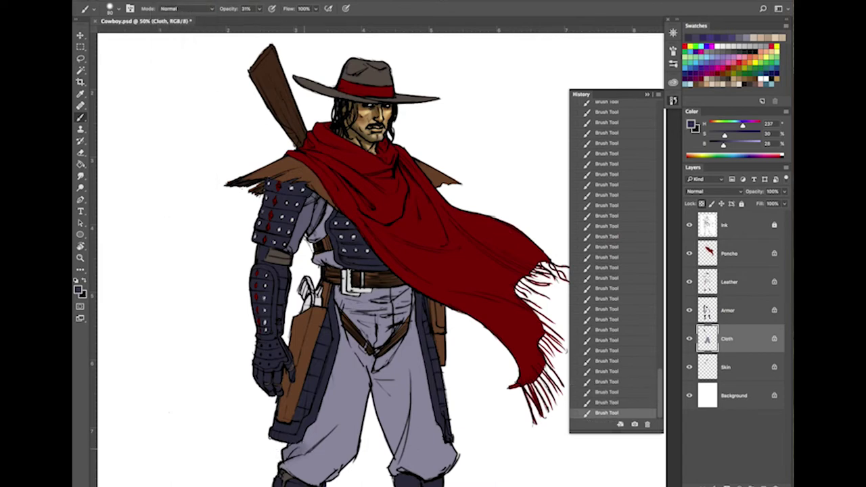
pyautogui.moveTo(308, 445); pyautogui.dragTo(329, 429)
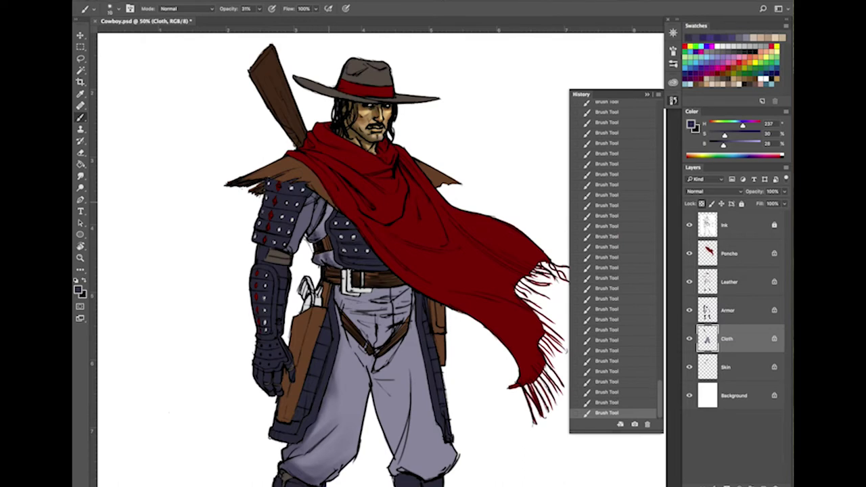
pyautogui.press(']')
pyautogui.press(']')
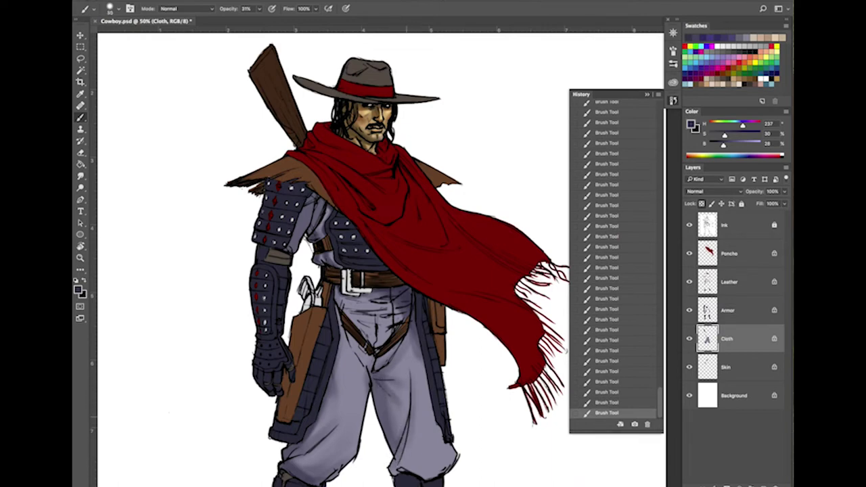
pyautogui.moveTo(402, 416)
pyautogui.mouseDown()
pyautogui.moveTo(399, 440)
pyautogui.moveTo(406, 394)
pyautogui.mouseUp()
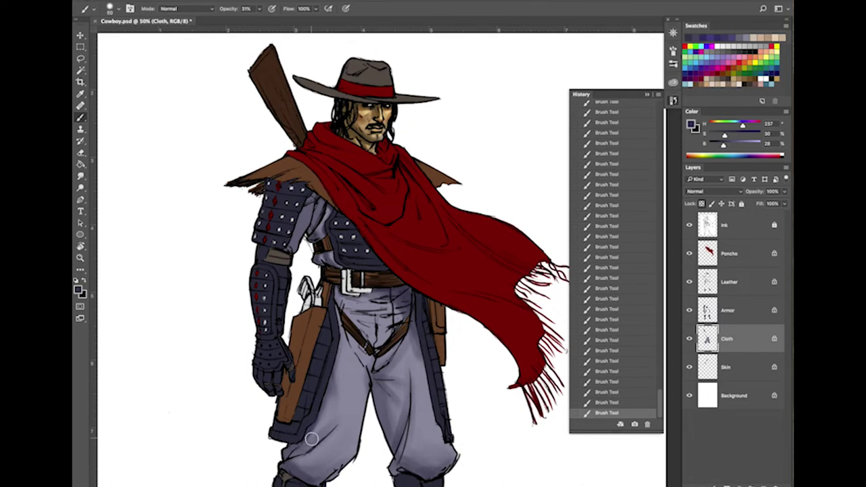
# Step: Reduce the brush to 20 px and deepen the fold shadows on the lower trouser leg beside the holster
pyautogui.press('[')
pyautogui.press('[')
pyautogui.press('[')
pyautogui.press('[')
pyautogui.press('[')
pyautogui.press('[')
pyautogui.press('[')
pyautogui.moveTo(308, 449); pyautogui.dragTo(336, 426)
pyautogui.click(119, 9)
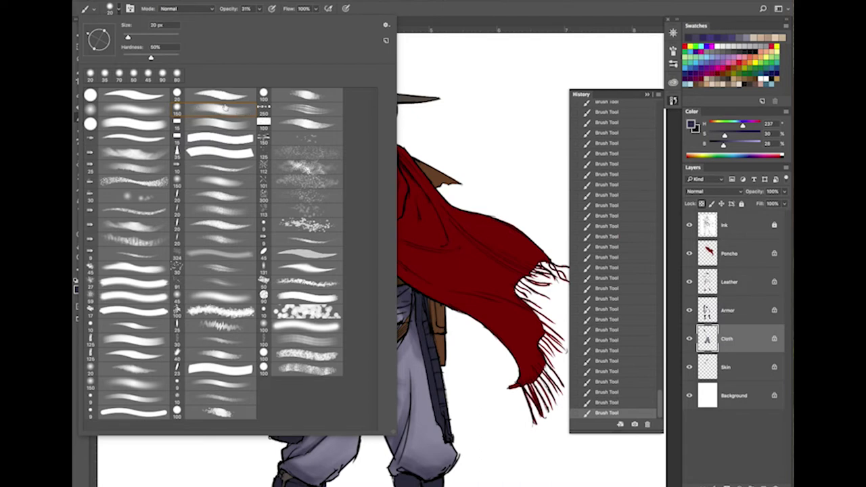
pyautogui.click(492, 25)
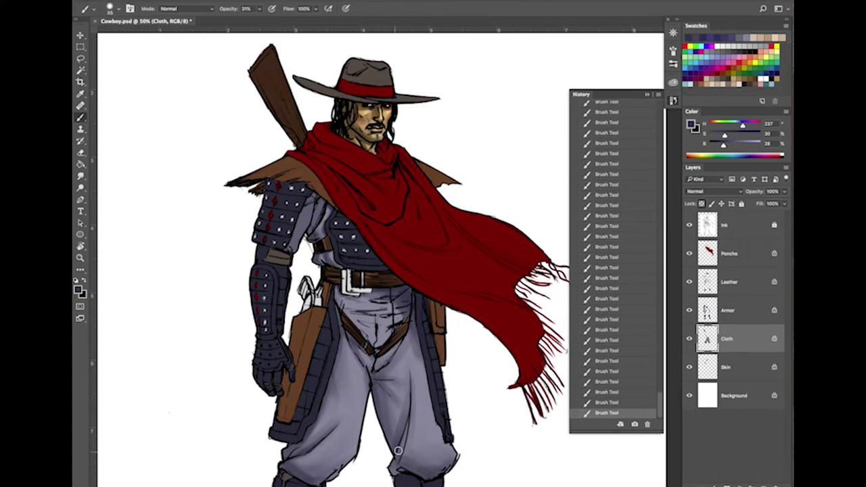
# Step: Choose another brush preset, reduce it to 20 px, and shade the trouser folds between the belt and the crotch straps
pyautogui.rightClick(397, 462)
pyautogui.click(371, 370)
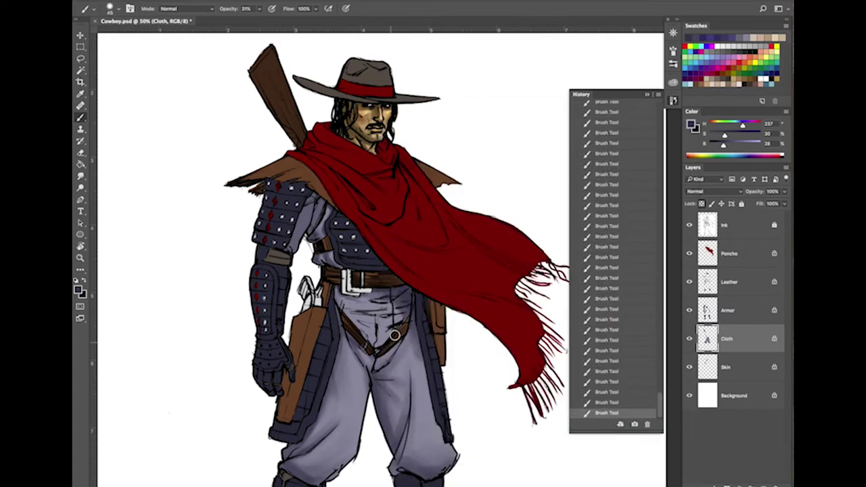
pyautogui.press('[')
pyautogui.press('[')
pyautogui.press('[')
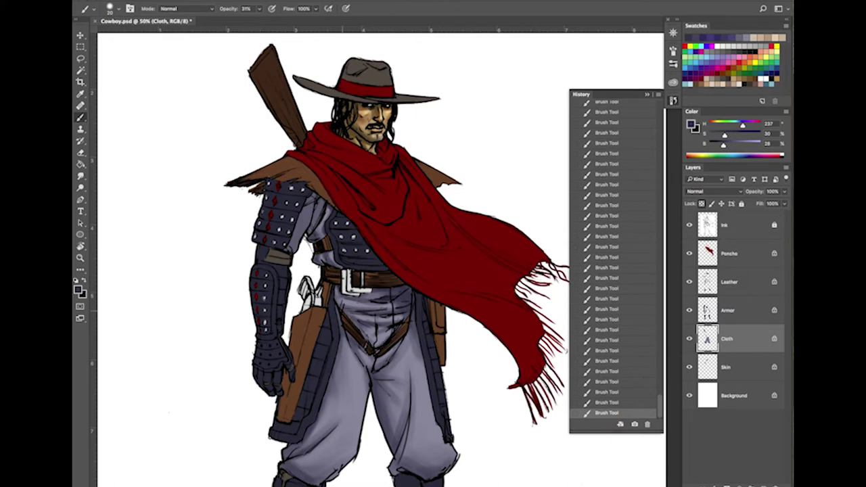
# Step: Enlarge the brush to about 40 px and shade the outer side of the trouser leg under the poncho
pyautogui.press('[')
pyautogui.press(']')
pyautogui.press(']')
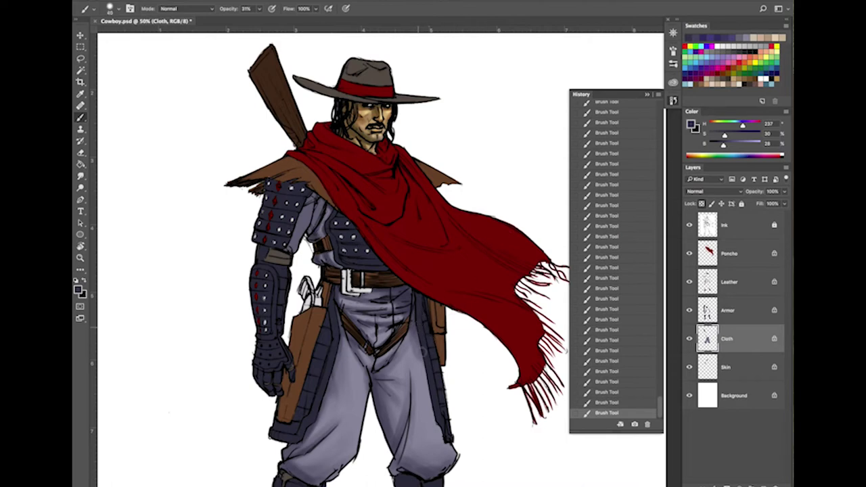
pyautogui.moveTo(422, 345); pyautogui.dragTo(434, 419)
pyautogui.moveTo(423, 365); pyautogui.dragTo(443, 428)
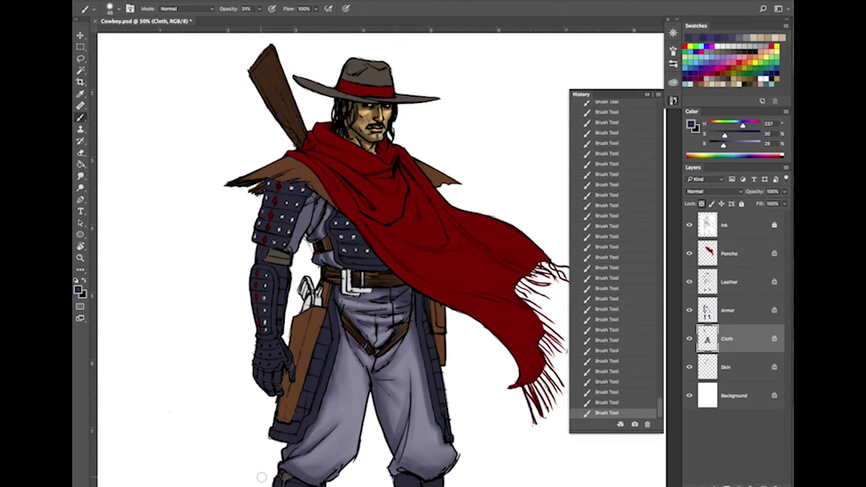
# Step: Sample the trousers' colour, lighten it to saturation 4% and brightness 77%, and highlight the leg beside the holster
pyautogui.press('space')
pyautogui.moveTo(507, 417)
pyautogui.mouseDown()
pyautogui.moveTo(480, 257)
pyautogui.moveTo(483, 404)
pyautogui.mouseUp()
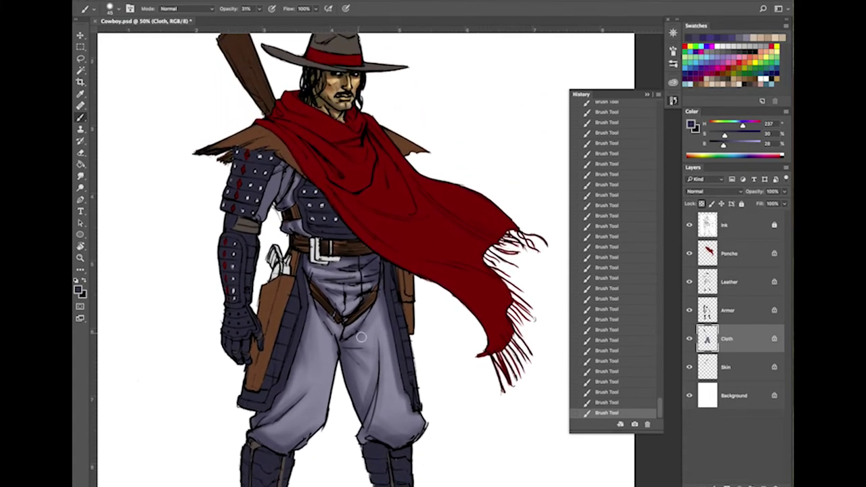
pyautogui.keyDown('alt'); pyautogui.click(398, 385); pyautogui.keyUp('alt')
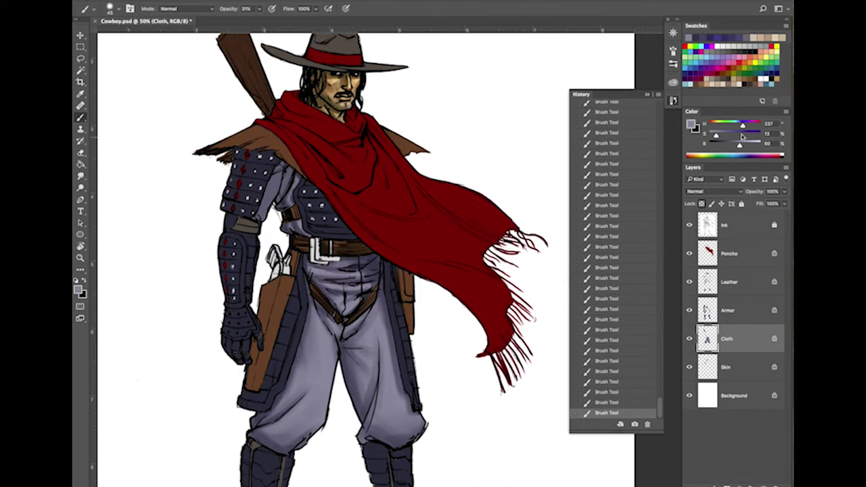
pyautogui.moveTo(716, 137); pyautogui.dragTo(747, 145)
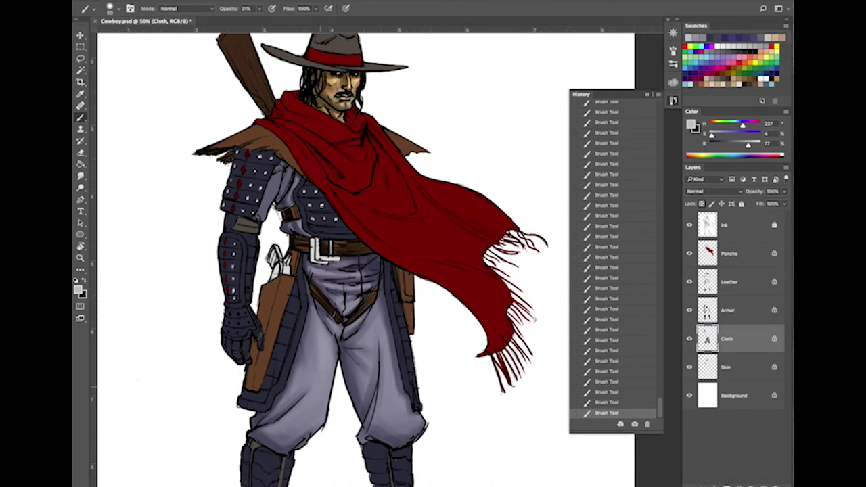
pyautogui.moveTo(318, 390); pyautogui.dragTo(281, 427)
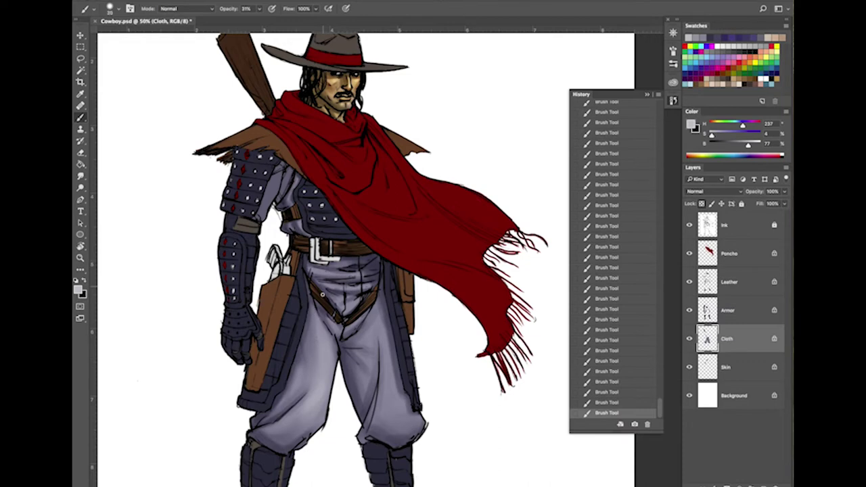
# Step: Enlarge the brush to 40 px and paint pale highlights on the thigh and knee of the other trouser leg
pyautogui.press('[')
pyautogui.press(']')
pyautogui.press(']')
pyautogui.press(']')
pyautogui.press(']')
pyautogui.press(']')
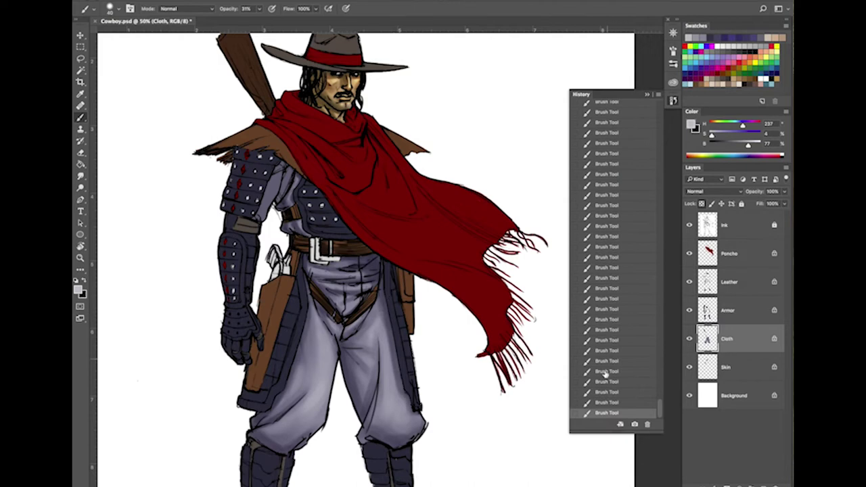
# Step: Step back the latest highlight strokes, repaint the upper thigh, and add fine 10 px highlights to the folds below the belt
pyautogui.moveTo(601, 406); pyautogui.dragTo(607, 359)
pyautogui.moveTo(385, 315); pyautogui.dragTo(371, 323)
pyautogui.press('[')
pyautogui.press('[')
pyautogui.press('[')
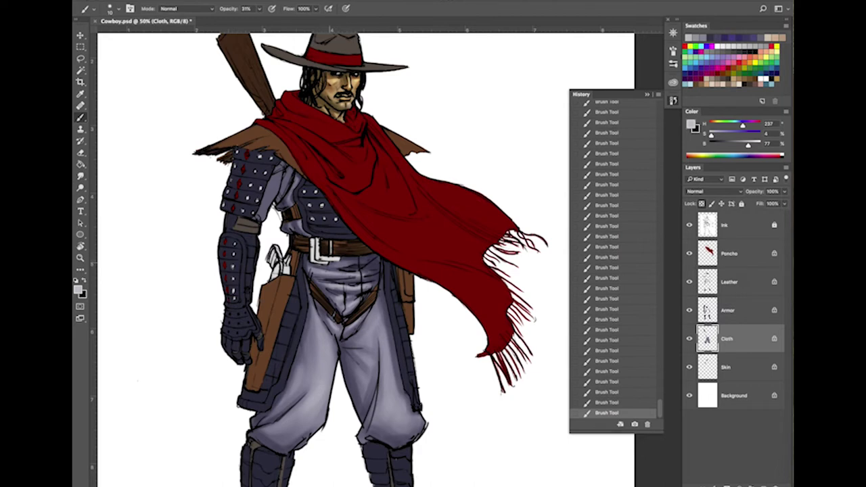
# Step: Try a broader pale highlight stroke on the thigh beside the holster
pyautogui.press(']')
pyautogui.press(']')
pyautogui.moveTo(324, 358); pyautogui.dragTo(322, 373)
pyautogui.press('super+z')
pyautogui.press('[')
pyautogui.press('super+minus')
pyautogui.press('super+minus')
pyautogui.press('super+plus')
pyautogui.press('super+plus')
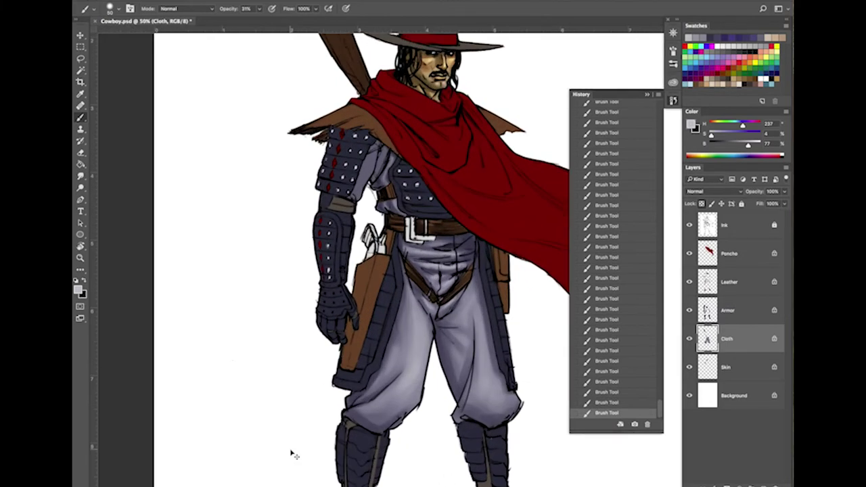
pyautogui.moveTo(292, 454)
pyautogui.mouseDown()
pyautogui.moveTo(399, 423)
pyautogui.moveTo(470, 351)
pyautogui.moveTo(446, 449)
pyautogui.mouseUp()
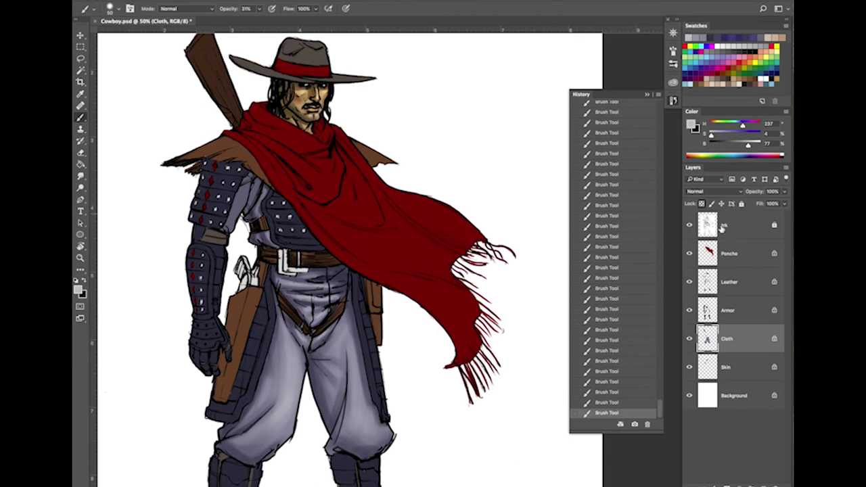
# Step: Check which layer holds the shirt sleeve by toggling the Cloth and Skin layers' visibility, and make the Skin layer active
pyautogui.click(690, 339)
pyautogui.click(690, 339)
pyautogui.press('[')
pyautogui.press('[')
pyautogui.click(690, 368)
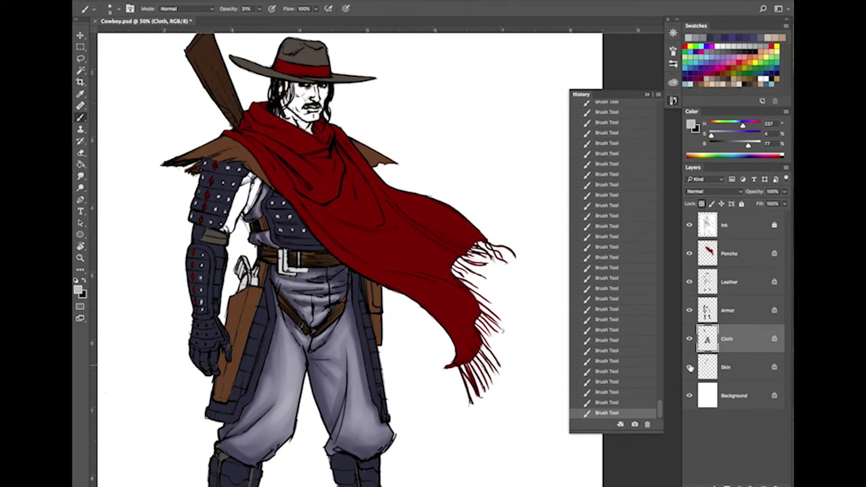
pyautogui.click(690, 367)
pyautogui.click(743, 366)
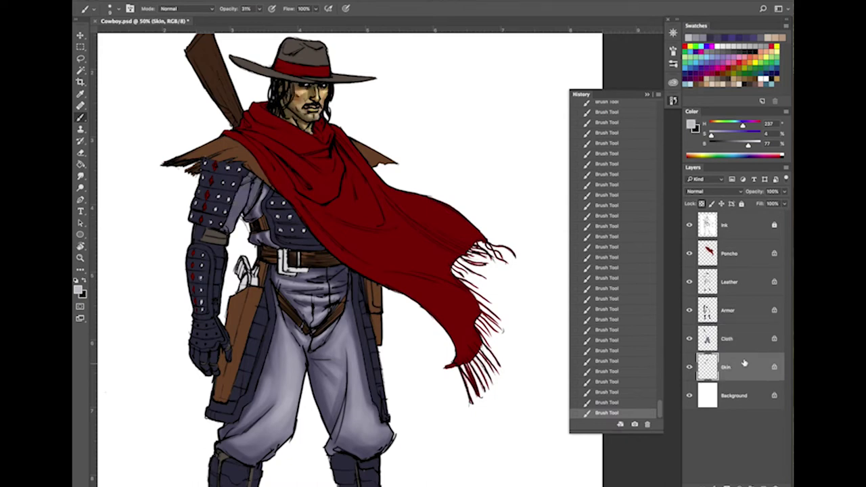
# Step: Sample the sleeve's colour, darken it to saturation 38% and brightness 18%, and shade the sleeve beside the arm armor
pyautogui.keyDown('alt'); pyautogui.click(238, 197); pyautogui.keyUp('alt')
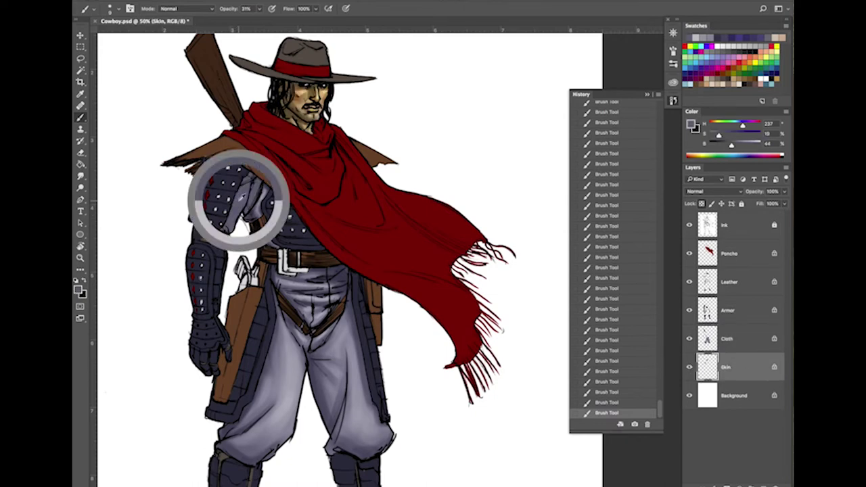
pyautogui.moveTo(725, 145); pyautogui.dragTo(729, 136)
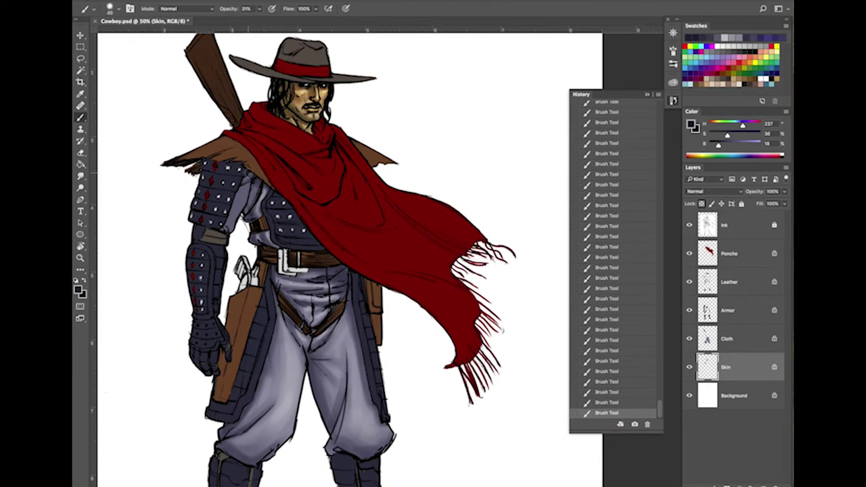
pyautogui.press('[')
# Step: Step back through the latest strokes and rework the sleeve's dark shadows with a smaller brush of about 30 px
pyautogui.click(619, 403)
pyautogui.click(618, 393)
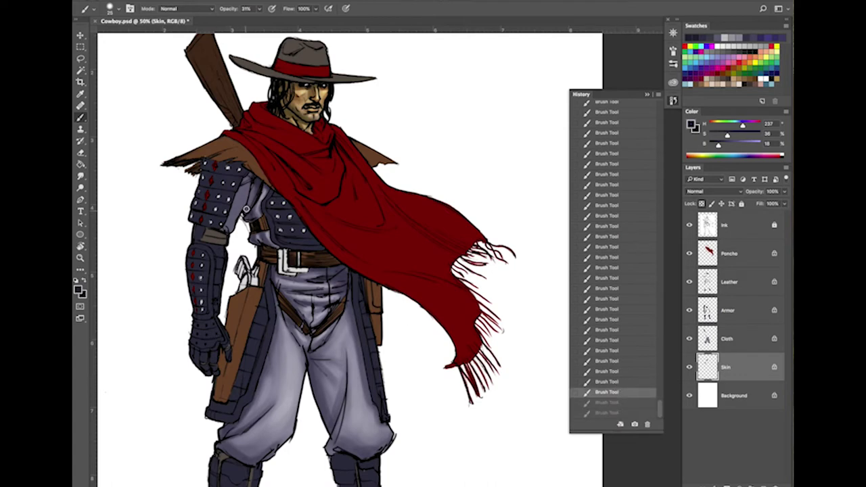
pyautogui.hotkey('ctrl', 'shift', 'z')
pyautogui.hotkey('ctrl', 'shift', 'z')
pyautogui.press('[')
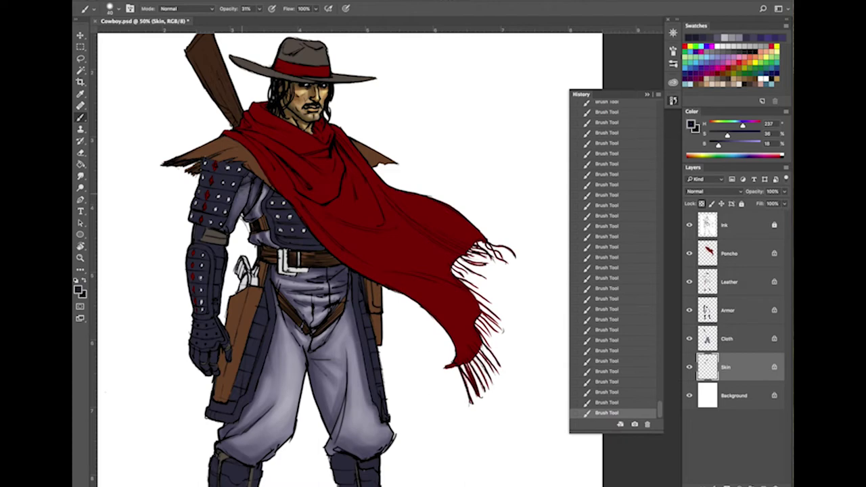
pyautogui.press('[')
pyautogui.press('[')
pyautogui.press('[')
pyautogui.press(']')
pyautogui.press(']')
# Step: Sample the sleeve's colour, lighten it to saturation 13% and brightness 70%, and paint highlights on the sleeve folds with a 25–30 px brush
pyautogui.keyDown('alt'); pyautogui.click(247, 192); pyautogui.keyUp('alt')
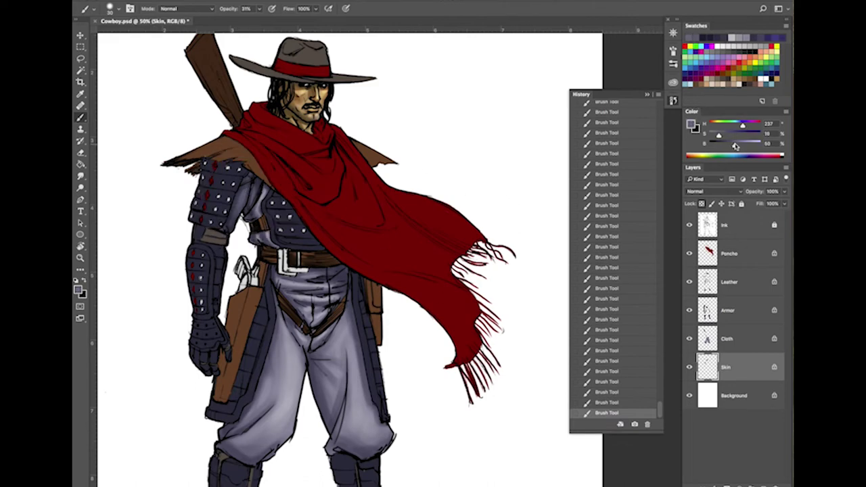
pyautogui.moveTo(731, 145)
pyautogui.mouseDown()
pyautogui.moveTo(741, 145)
pyautogui.moveTo(715, 137)
pyautogui.moveTo(745, 147)
pyautogui.mouseUp()
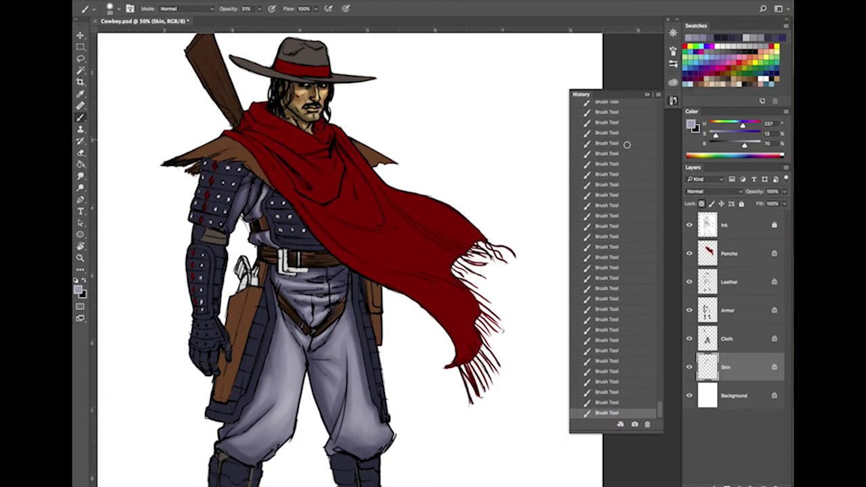
pyautogui.press('[')
pyautogui.press('[')
pyautogui.press('[')
pyautogui.press(']')
pyautogui.press(']')
pyautogui.press(']')
pyautogui.press('[')
pyautogui.press('[')
pyautogui.press('[')
pyautogui.moveTo(402, 356)
pyautogui.mouseDown()
pyautogui.moveTo(356, 442)
pyautogui.moveTo(410, 299)
pyautogui.mouseUp()
pyautogui.press(']')
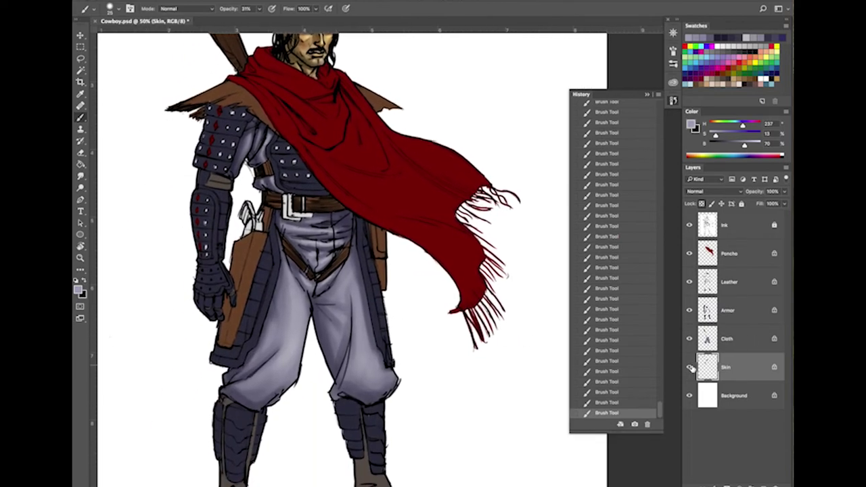
# Step: Toggle the visibility of the Skin, Cloth, Armor and Poncho layers to examine which parts each one holds
pyautogui.click(690, 367)
pyautogui.click(689, 367)
pyautogui.click(689, 339)
pyautogui.click(689, 339)
pyautogui.click(690, 339)
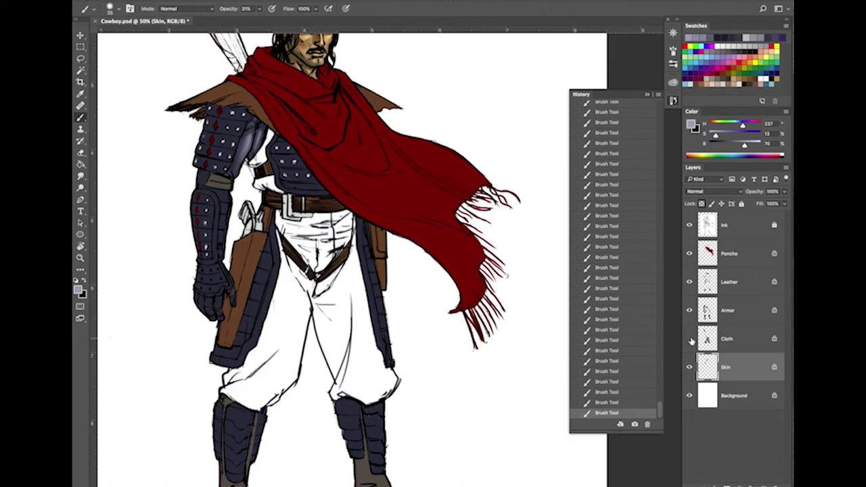
pyautogui.click(690, 339)
pyautogui.click(689, 339)
pyautogui.click(689, 339)
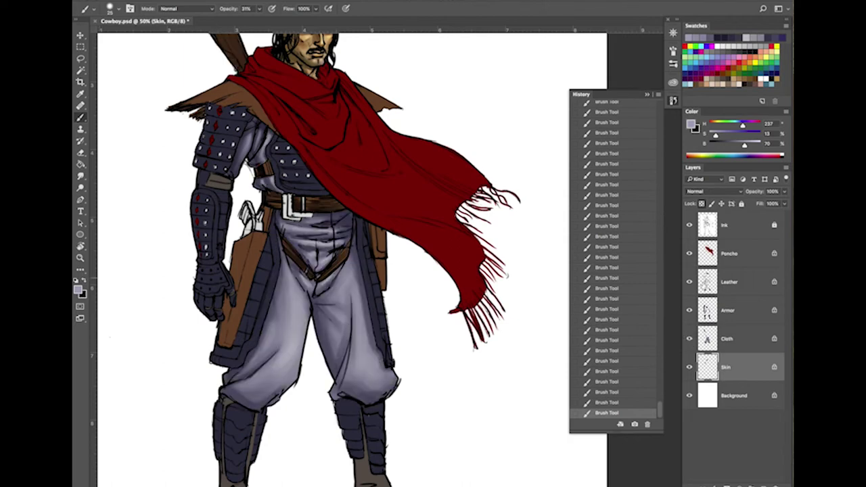
pyautogui.click(689, 310)
pyautogui.click(689, 310)
pyautogui.click(690, 253)
pyautogui.click(689, 253)
# Step: Make the Poncho layer active, sample the poncho's red, darken it to brightness 0%, and start shading the folds below the neck
pyautogui.click(730, 253)
pyautogui.scroll(-2, 399, 228)
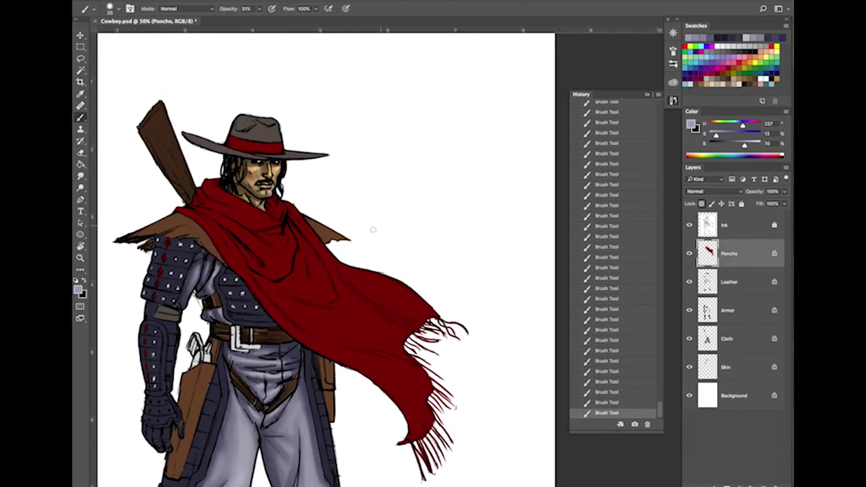
pyautogui.keyDown('alt'); pyautogui.click(302, 276); pyautogui.keyUp('alt')
pyautogui.moveTo(738, 148); pyautogui.dragTo(723, 146)
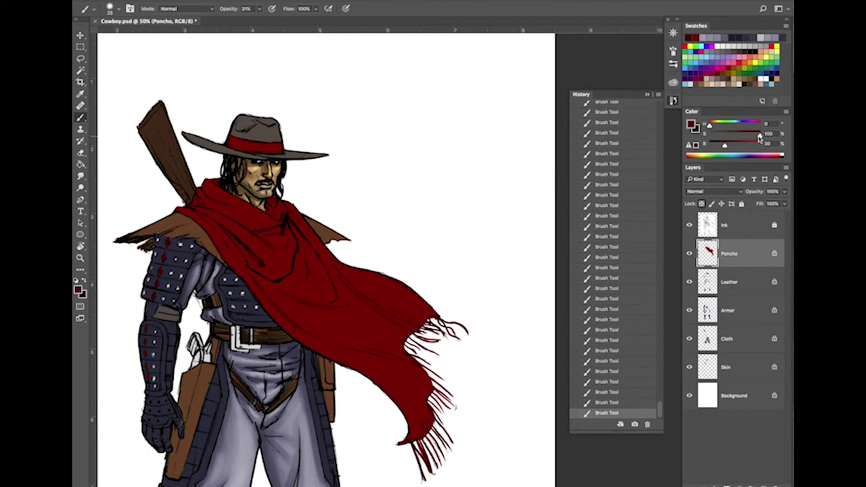
pyautogui.keyDown('alt'); pyautogui.click(359, 309); pyautogui.keyUp('alt')
pyautogui.moveTo(732, 146); pyautogui.dragTo(707, 146)
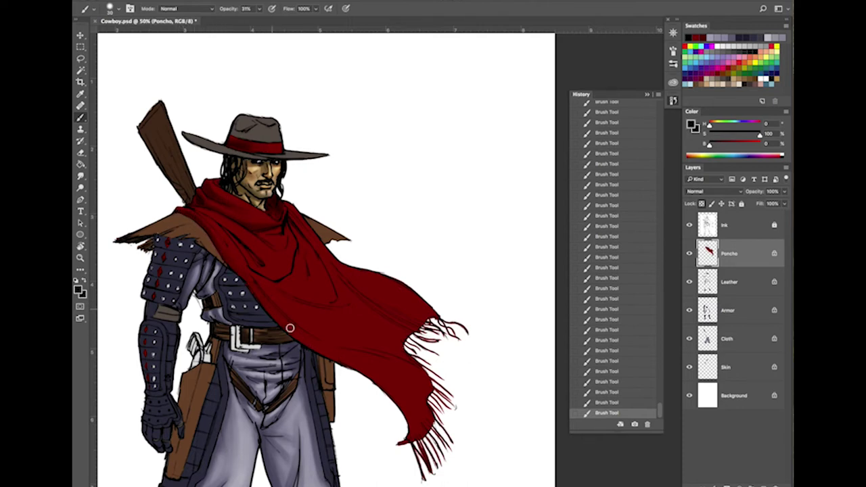
# Step: Paint dark shadows into the poncho's chest folds, varying the brush size up to 45 px
pyautogui.press('[')
pyautogui.press('[')
pyautogui.press('[')
pyautogui.press(']')
pyautogui.press(']')
pyautogui.press(']')
pyautogui.press(']')
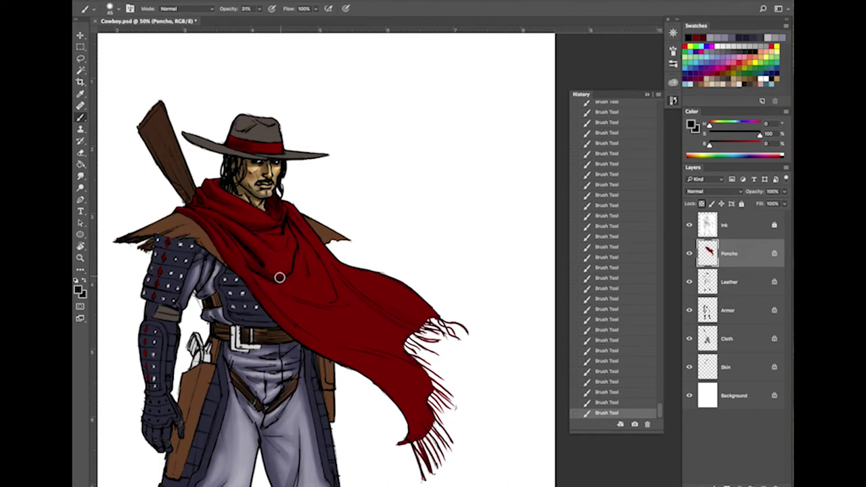
# Step: Deepen the shadows under the poncho's large chest fold and shade its flowing end with a brush up to 60 px
pyautogui.press('[')
pyautogui.press('[')
pyautogui.press('[')
pyautogui.press(']')
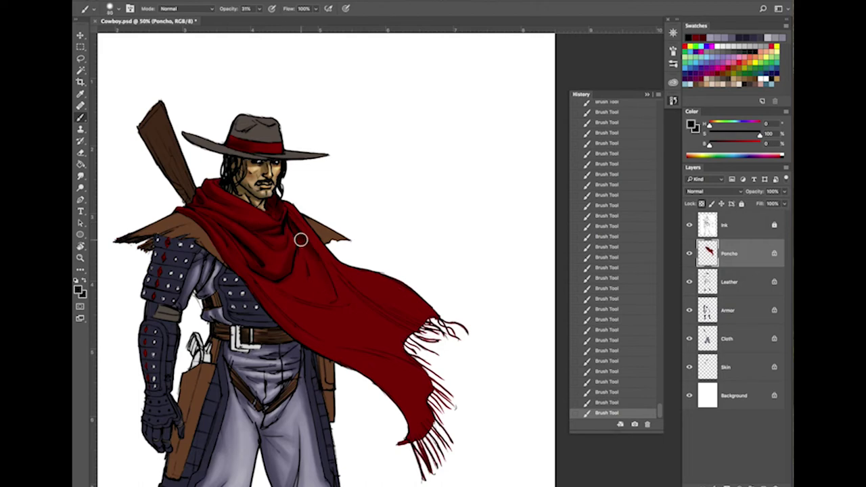
pyautogui.press('[')
pyautogui.press(']')
pyautogui.press(']')
pyautogui.press(']')
pyautogui.moveTo(420, 322); pyautogui.dragTo(346, 265)
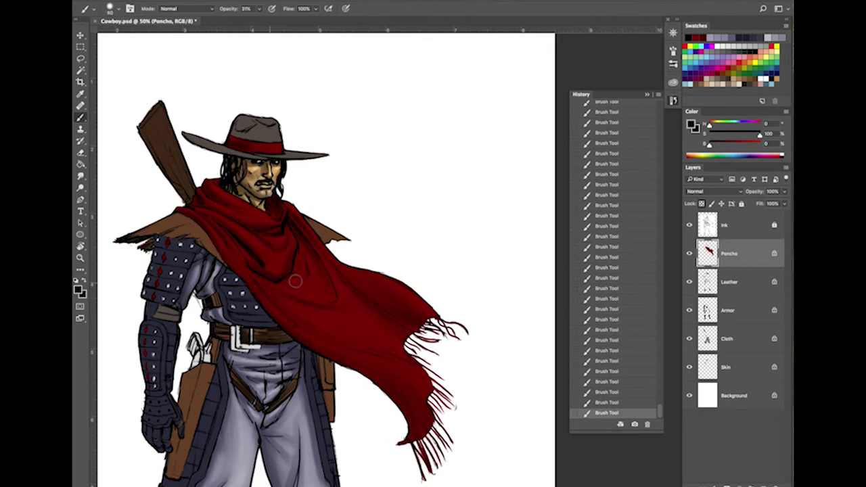
# Step: Reduce the brush to about 30 px and add finer shadows to the poncho's folds around the neck and shoulder
pyautogui.press('[')
pyautogui.press('[')
pyautogui.press('[')
pyautogui.press('[')
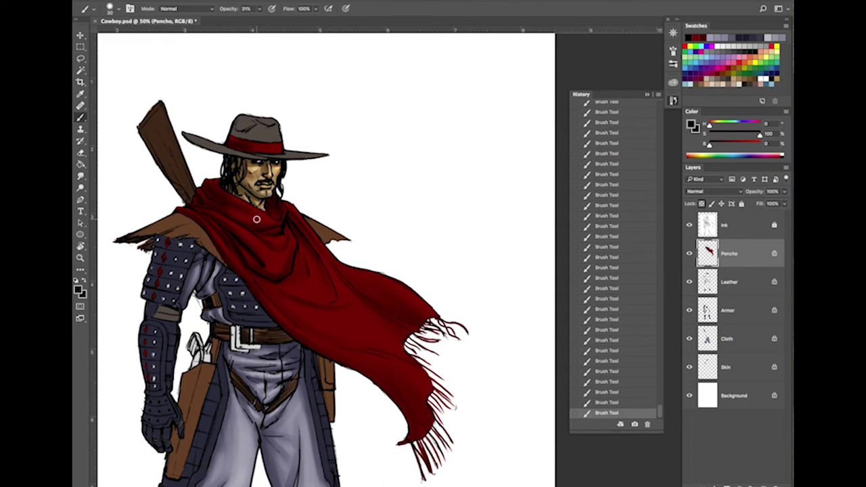
pyautogui.press(']')
# Step: Sample the hat band's red and lighten it to a highlight colour of hue 16, saturation 76% and brightness 76%
pyautogui.keyDown('alt'); pyautogui.click(283, 171); pyautogui.keyUp('alt')
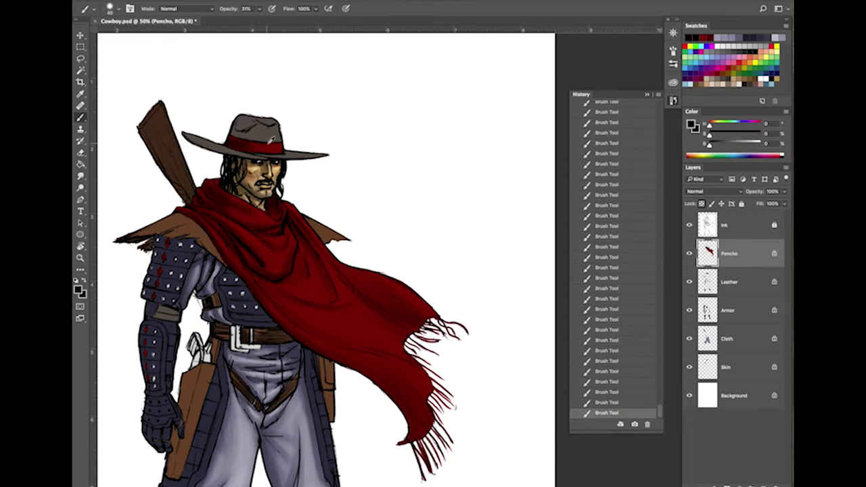
pyautogui.keyDown('alt'); pyautogui.click(274, 144); pyautogui.keyUp('alt')
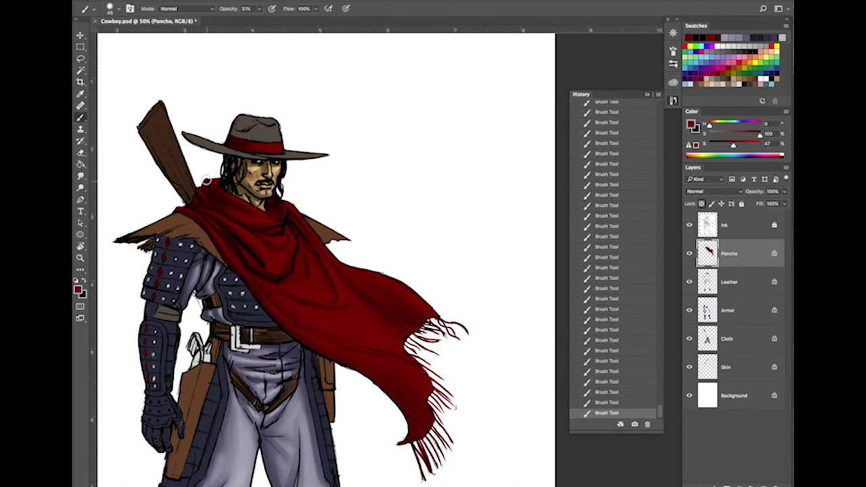
pyautogui.press('[')
pyautogui.press('[')
pyautogui.moveTo(734, 145)
pyautogui.mouseDown()
pyautogui.moveTo(759, 136)
pyautogui.moveTo(747, 135)
pyautogui.mouseUp()
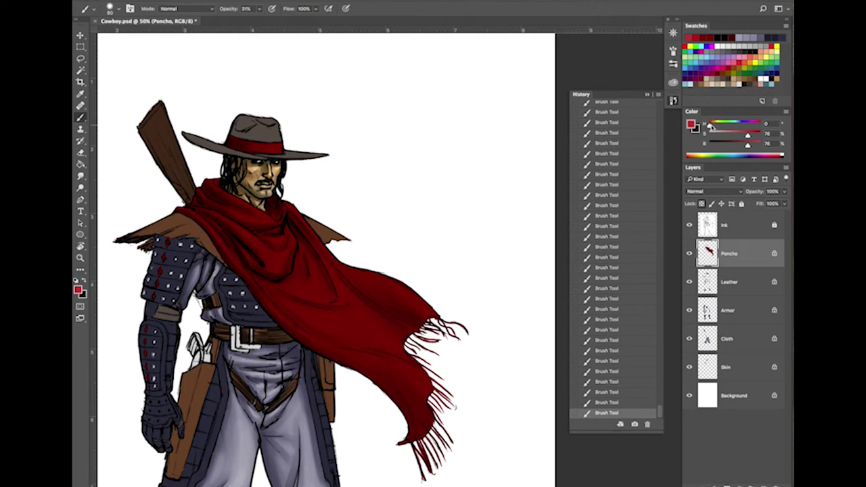
pyautogui.moveTo(711, 127); pyautogui.dragTo(712, 127)
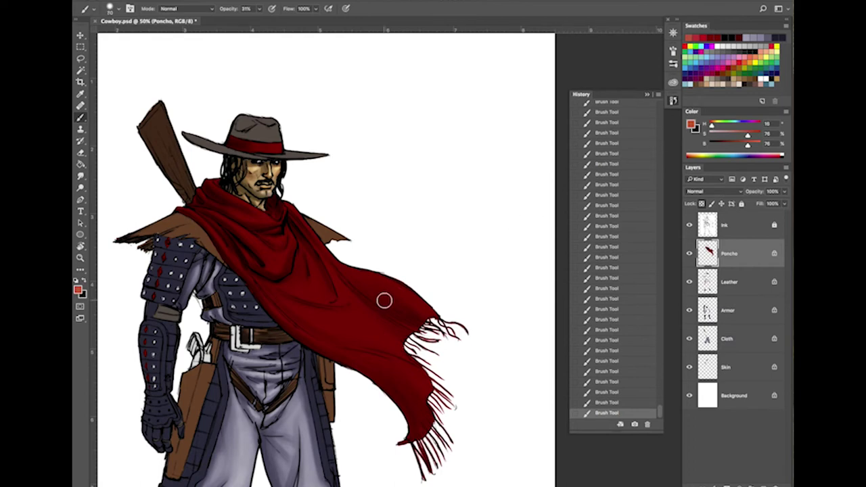
# Step: Paint orange-red highlights on the hat band, reducing the brush to 8 px for the finer strokes
pyautogui.press('[')
pyautogui.press('[')
pyautogui.moveTo(270, 138)
pyautogui.mouseDown()
pyautogui.moveTo(278, 145)
pyautogui.moveTo(265, 146)
pyautogui.moveTo(277, 148)
pyautogui.moveTo(265, 146)
pyautogui.moveTo(279, 148)
pyautogui.mouseUp()
pyautogui.press('[')
pyautogui.press('[')
pyautogui.press('[')
pyautogui.press('[')
pyautogui.press('[')
pyautogui.press('[')
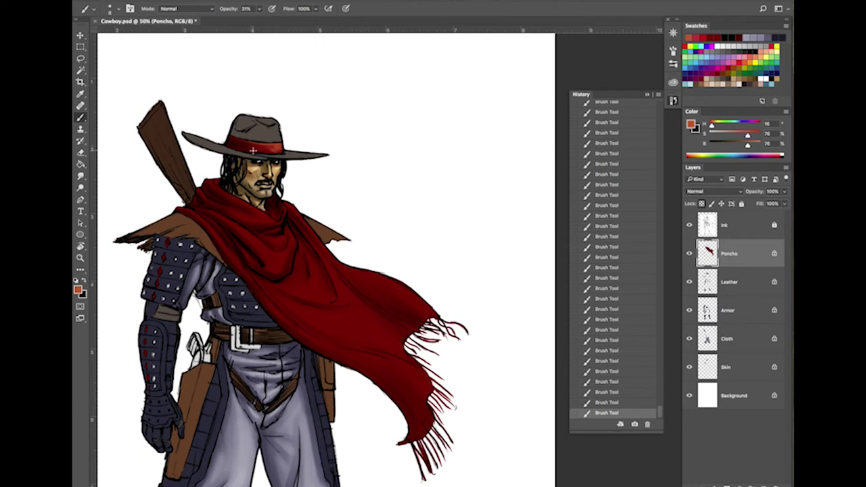
# Step: Enlarge the brush to about 20 px and highlight the poncho's collar, chest and shoulder folds
pyautogui.press(']')
pyautogui.press(']')
pyautogui.press(']')
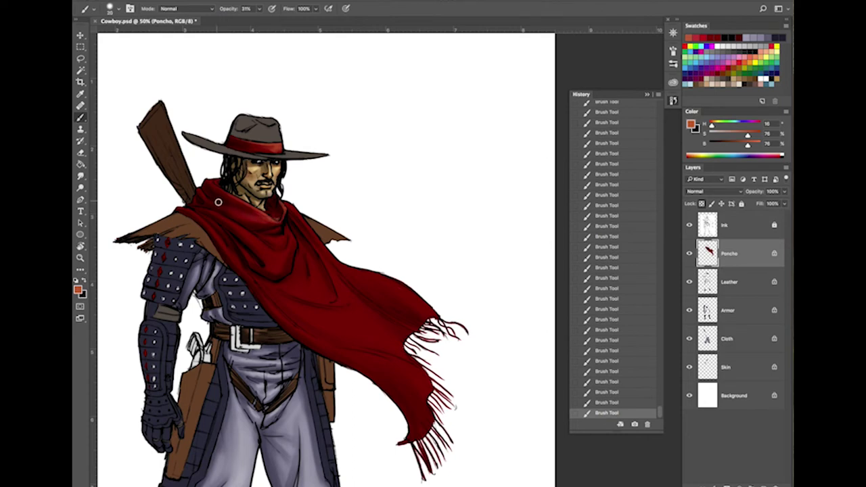
pyautogui.press('[')
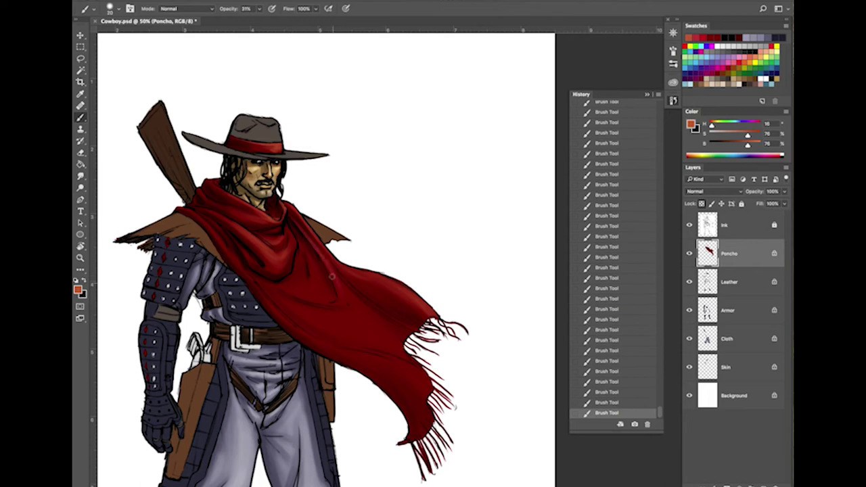
# Step: Enlarge the brush further and paint broad highlights across the poncho's lower drape and flowing end
pyautogui.press(']')
pyautogui.press(']')
pyautogui.press(']')
pyautogui.press(']')
pyautogui.press(']')
pyautogui.press(']')
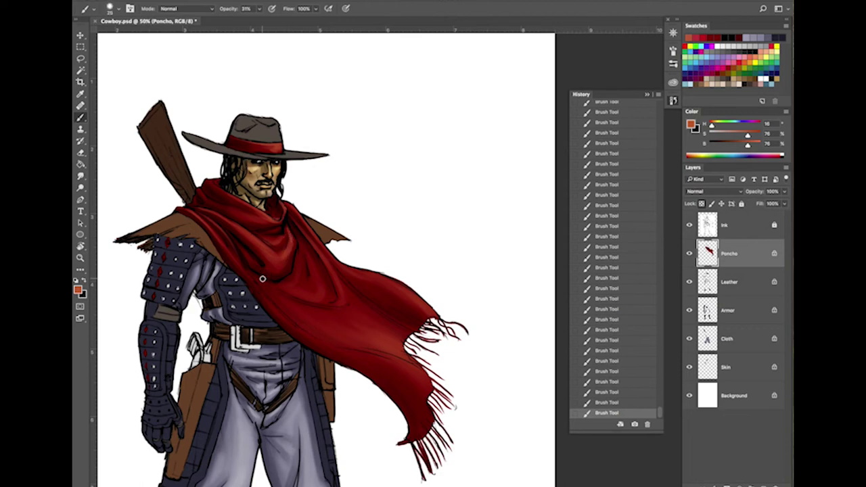
# Step: Refine the poncho's chest fold highlights with a smaller brush, and toggle the Poncho layer's visibility to check the shading
pyautogui.press('[')
pyautogui.press('[')
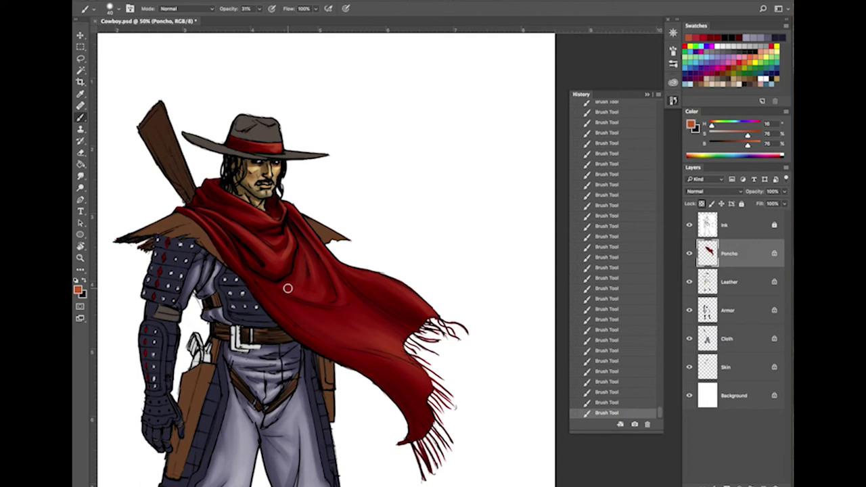
pyautogui.click(689, 253)
pyautogui.click(690, 253)
pyautogui.click(690, 253)
pyautogui.click(689, 253)
pyautogui.click(689, 253)
pyautogui.click(689, 253)
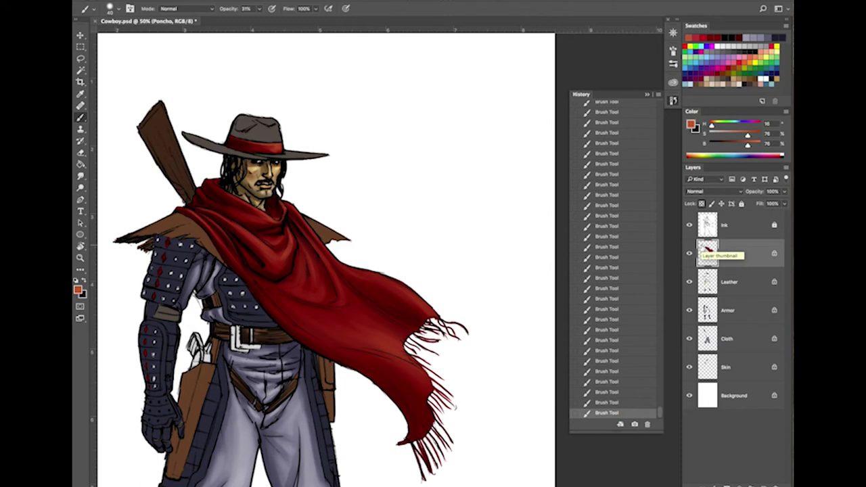
# Step: Make the Armor layer active, sample the armor's blue, darken it to saturation 44% and brightness 7%, and shade the arm armor
pyautogui.click(736, 315)
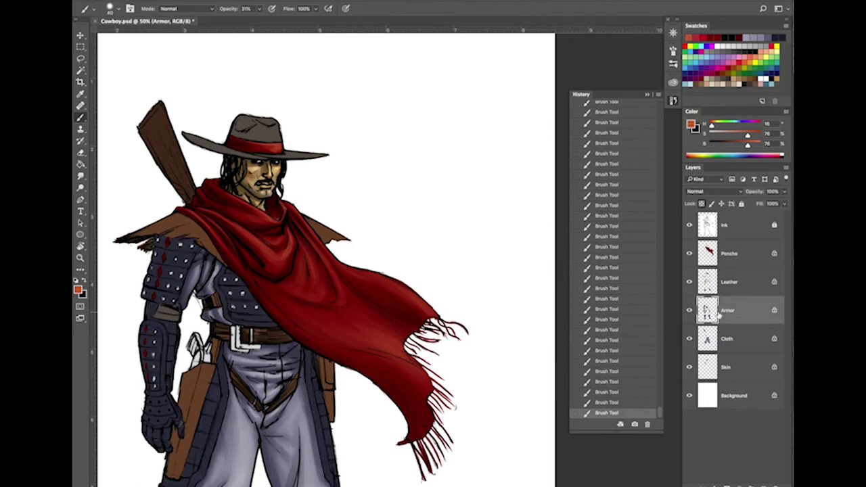
pyautogui.press('super+plus')
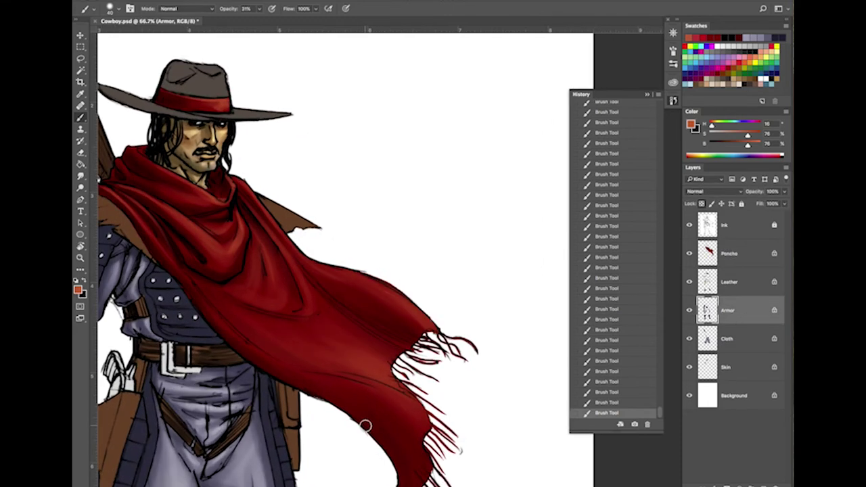
pyautogui.moveTo(249, 370); pyautogui.dragTo(475, 299)
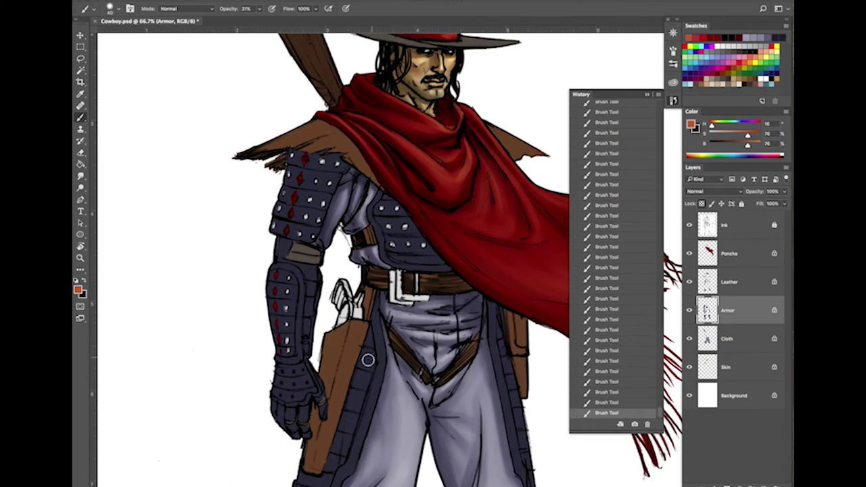
pyautogui.keyDown('alt'); pyautogui.click(315, 173); pyautogui.keyUp('alt')
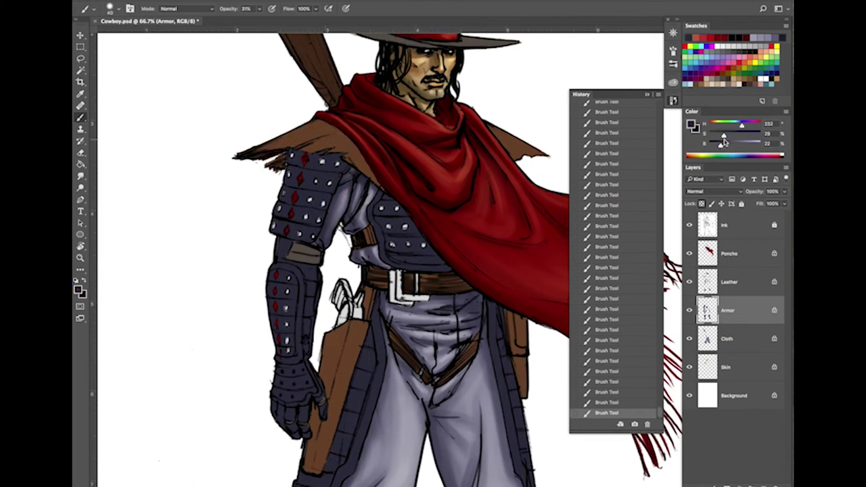
pyautogui.moveTo(723, 142)
pyautogui.mouseDown()
pyautogui.moveTo(714, 146)
pyautogui.moveTo(730, 136)
pyautogui.mouseUp()
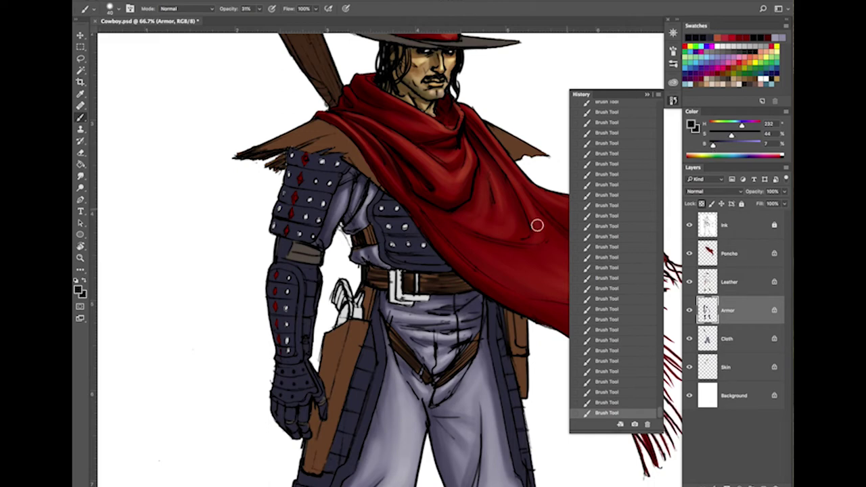
pyautogui.press(']')
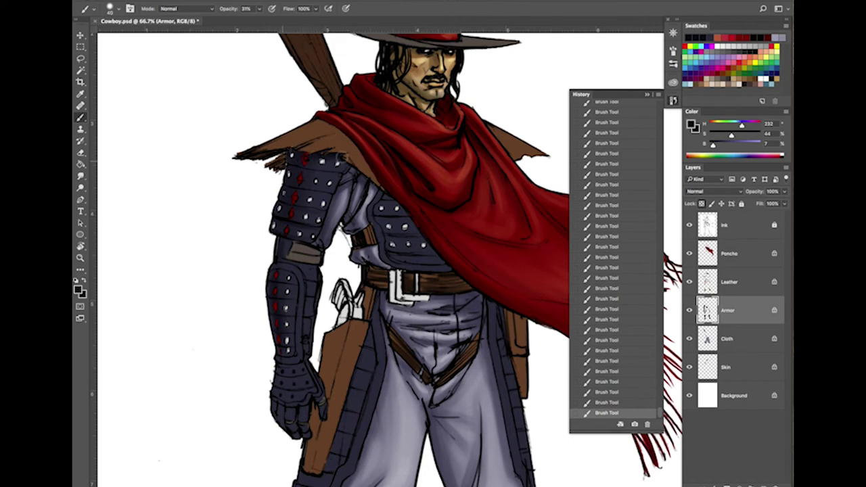
# Step: Reduce the brush to 10 px and paint fine dark shadows along the plates of the arm armor
pyautogui.press('[')
pyautogui.press('[')
pyautogui.press('[')
pyautogui.press('[')
pyautogui.press('[')
pyautogui.press('[')
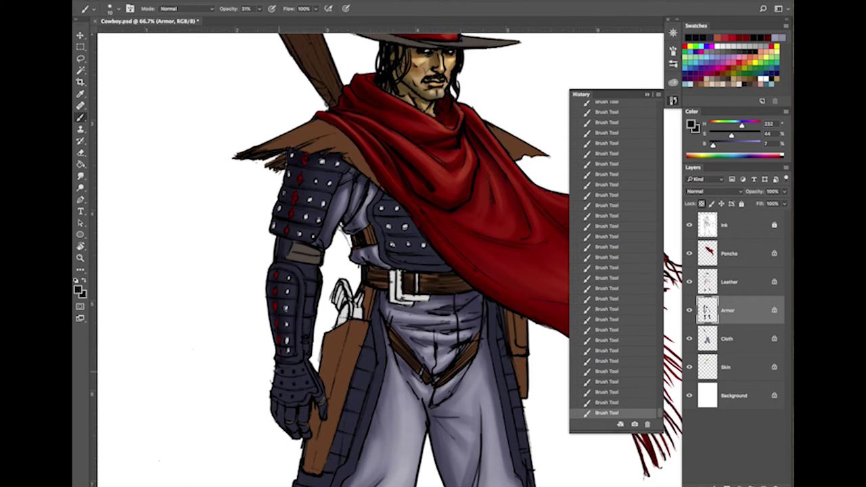
# Step: Enlarge the brush to paint soft dark shadows over the armored glove's fingers, and reduce it back to 10 px
pyautogui.press(']')
pyautogui.press(']')
pyautogui.press(']')
pyautogui.press(']')
pyautogui.press(']')
pyautogui.press(']')
pyautogui.press(']')
pyautogui.moveTo(273, 400)
pyautogui.mouseDown()
pyautogui.moveTo(274, 414)
pyautogui.moveTo(294, 429)
pyautogui.mouseUp()
pyautogui.press('[')
pyautogui.press('[')
pyautogui.press('[')
pyautogui.press('[')
pyautogui.press('[')
pyautogui.press('[')
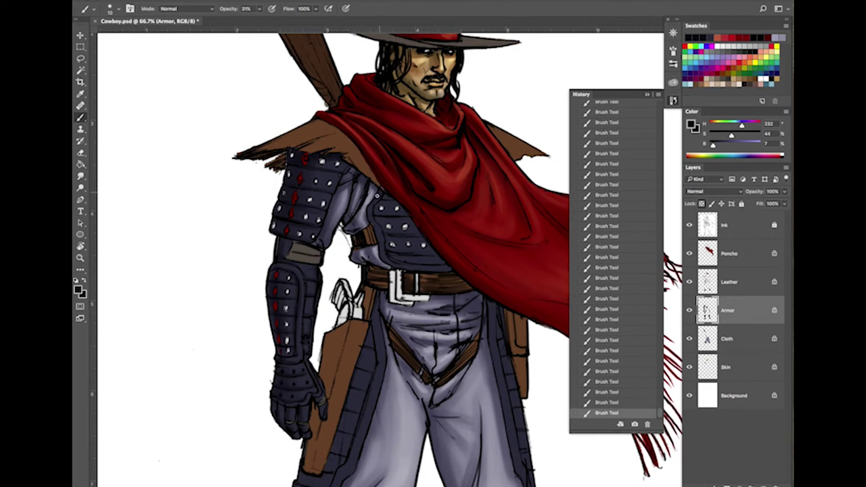
# Step: Shade the chest armor with a 35 px brush, and paint finer 10 px shadows along the armored coat flap beside the holster
pyautogui.press(']')
pyautogui.press(']')
pyautogui.moveTo(379, 193); pyautogui.dragTo(417, 226)
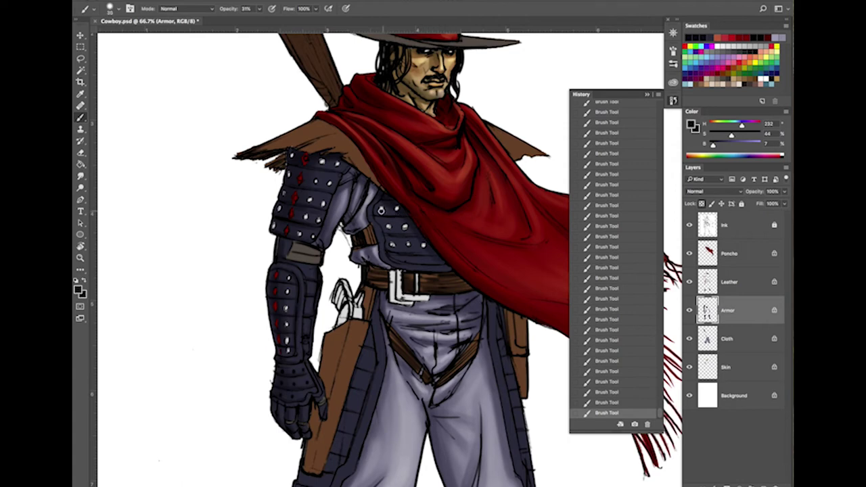
pyautogui.press('[')
pyautogui.press('[')
pyautogui.press(']')
pyautogui.press(']')
pyautogui.press('[')
pyautogui.press('[')
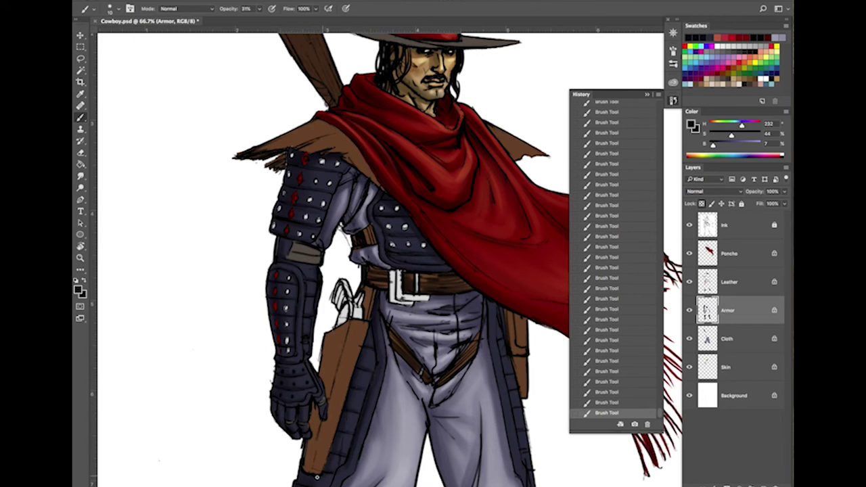
# Step: Paint dark shadows along the armored coat flap on the poncho side, alternating between 20 px and 10 px brush sizes
pyautogui.press(']')
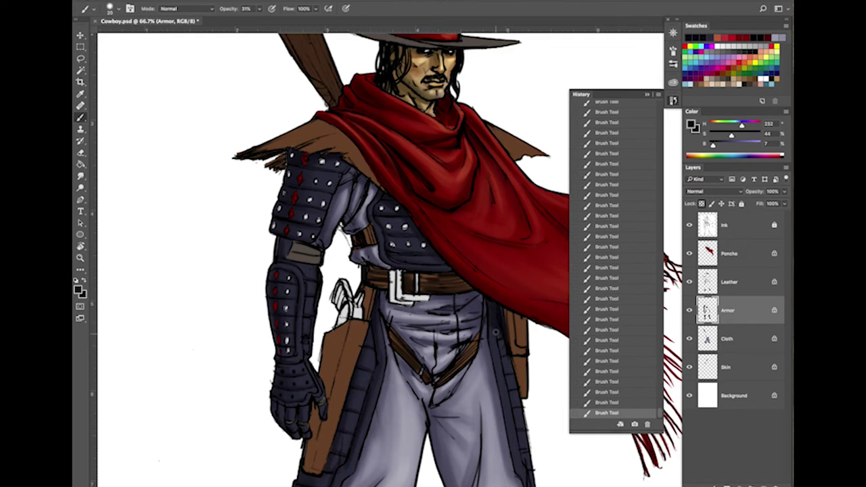
pyautogui.press('[')
pyautogui.press(']')
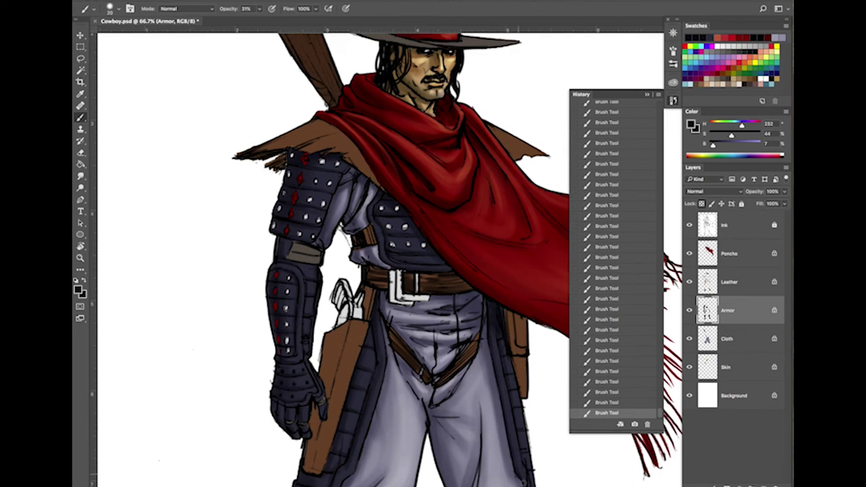
pyautogui.press('[')
# Step: Shade the plates of both shin guards with a 15 px brush, and check the whole figure
pyautogui.scroll(-10, 532, 475)
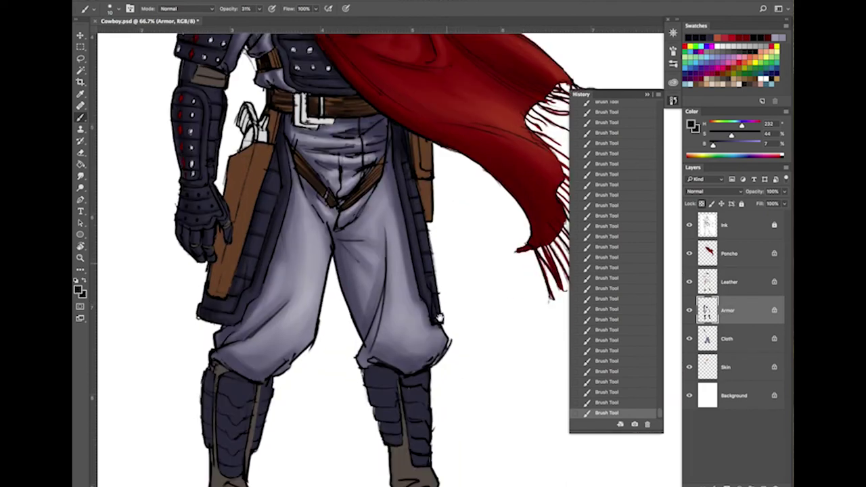
pyautogui.scroll(2, 442, 341)
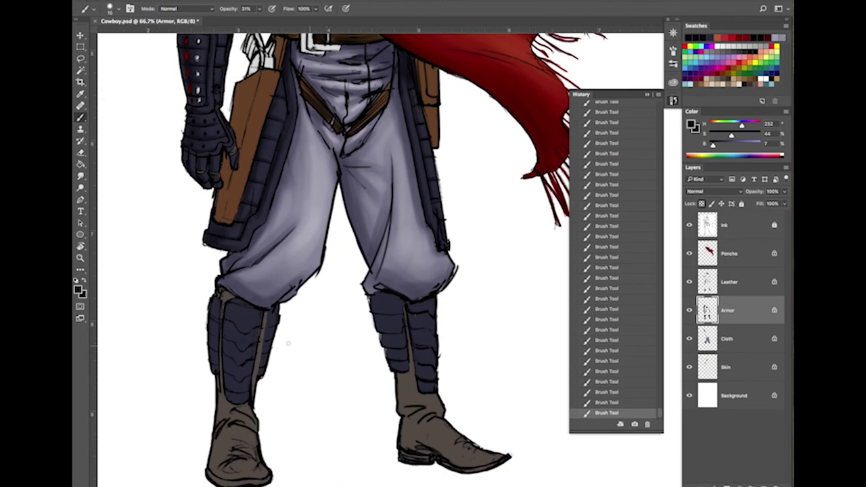
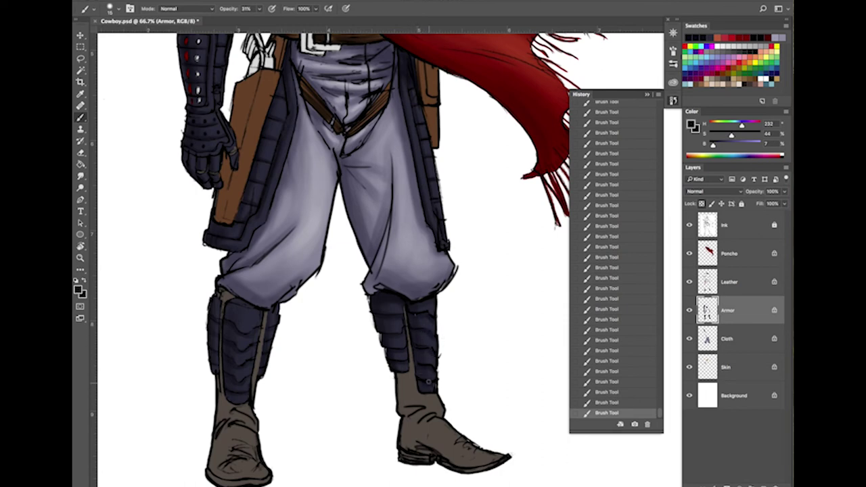
pyautogui.scroll(5, 467, 329)
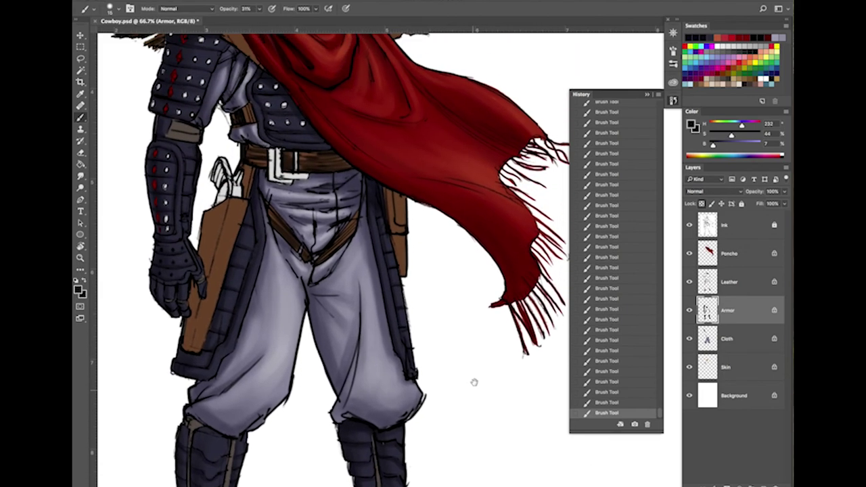
pyautogui.press('super+minus')
pyautogui.press('super+minus')
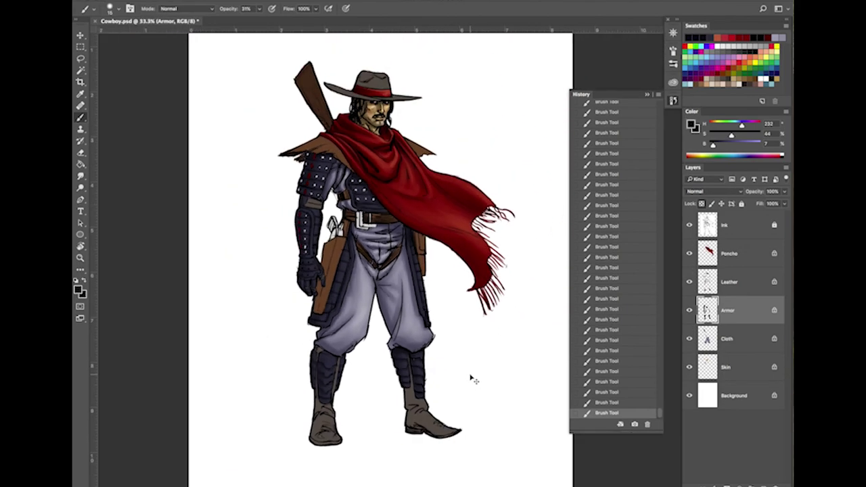
pyautogui.press('super+plus')
pyautogui.press('super+plus')
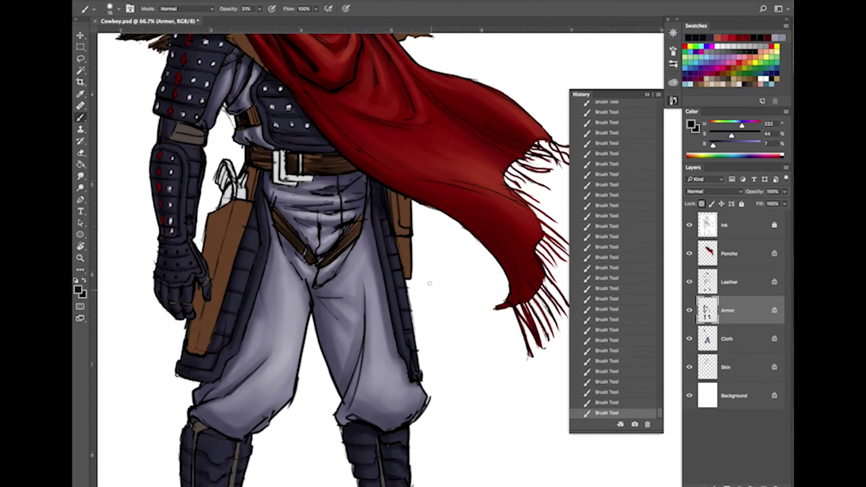
# Step: Sample the armor's blue, lighten it to saturation 16% and brightness 45%, and paint highlights on the upper arm plates
pyautogui.scroll(7, 429, 284)
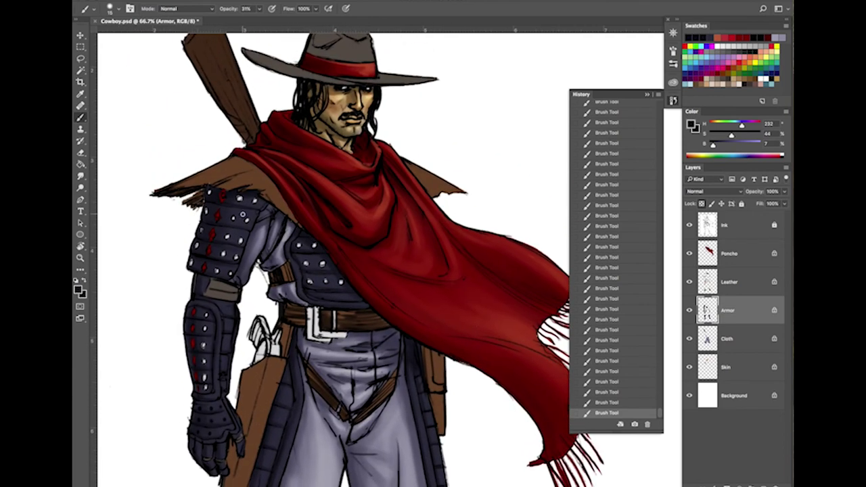
pyautogui.keyDown('alt'); pyautogui.click(243, 214); pyautogui.keyUp('alt')
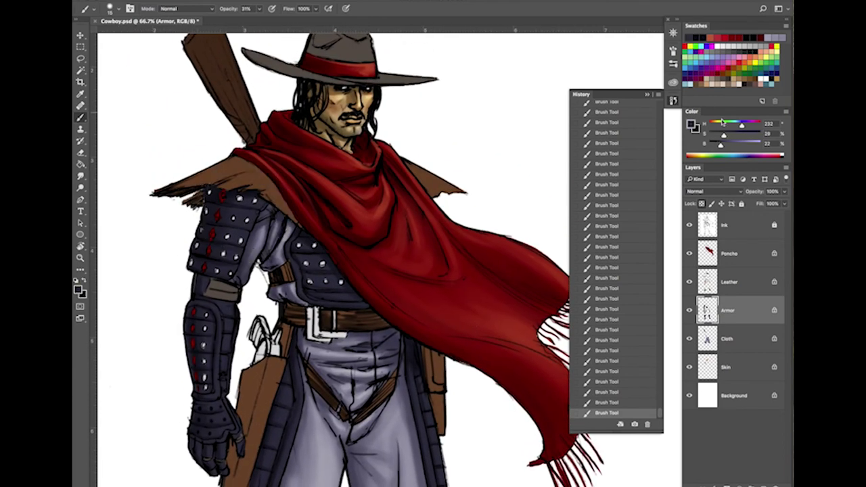
pyautogui.moveTo(721, 145)
pyautogui.mouseDown()
pyautogui.moveTo(744, 144)
pyautogui.moveTo(717, 137)
pyautogui.moveTo(734, 146)
pyautogui.mouseUp()
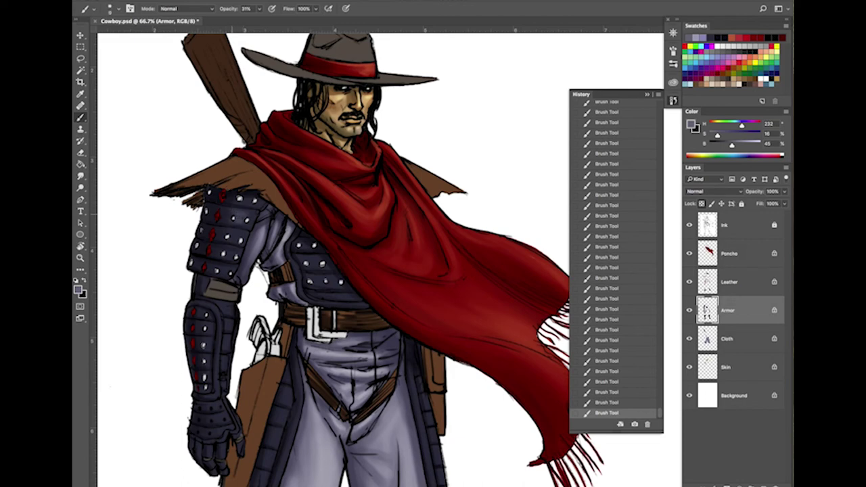
pyautogui.press(']')
pyautogui.press(']')
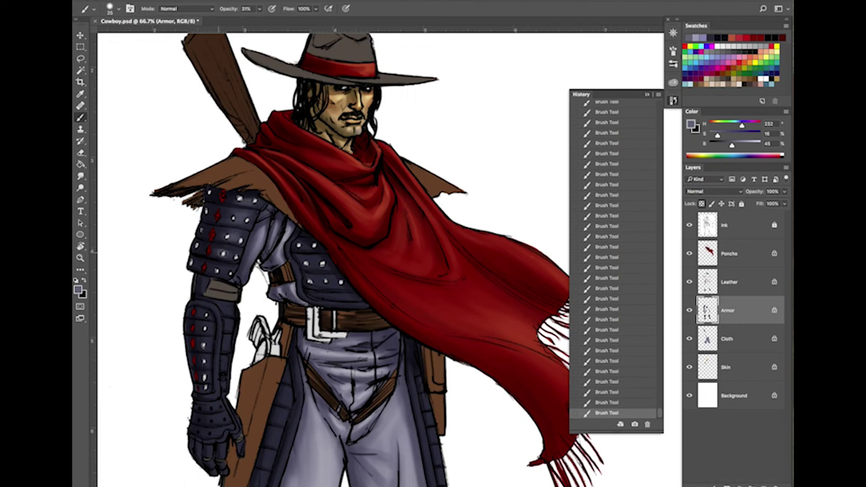
# Step: Reduce the brush to 10 px and paint highlights down the arm armor to the forearm guard
pyautogui.press('[')
pyautogui.press('[')
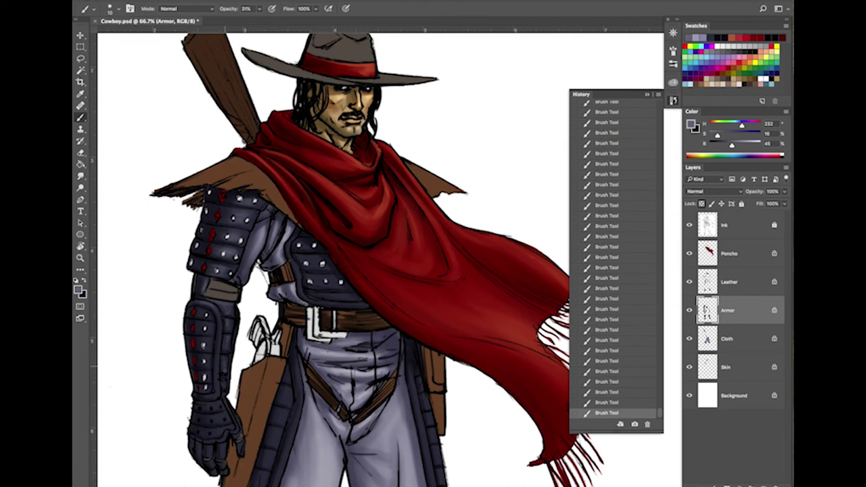
pyautogui.press(']')
pyautogui.press('[')
pyautogui.press('[')
pyautogui.press('[')
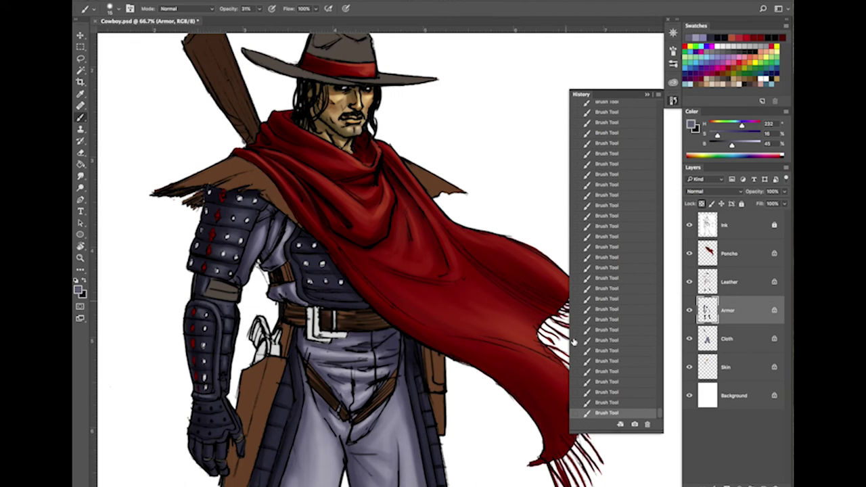
# Step: Roll back the latest highlight strokes in the history, and repaint the forearm guard's highlights with a brush reduced to 6 px
pyautogui.moveTo(599, 397); pyautogui.dragTo(623, 336)
pyautogui.click(614, 319)
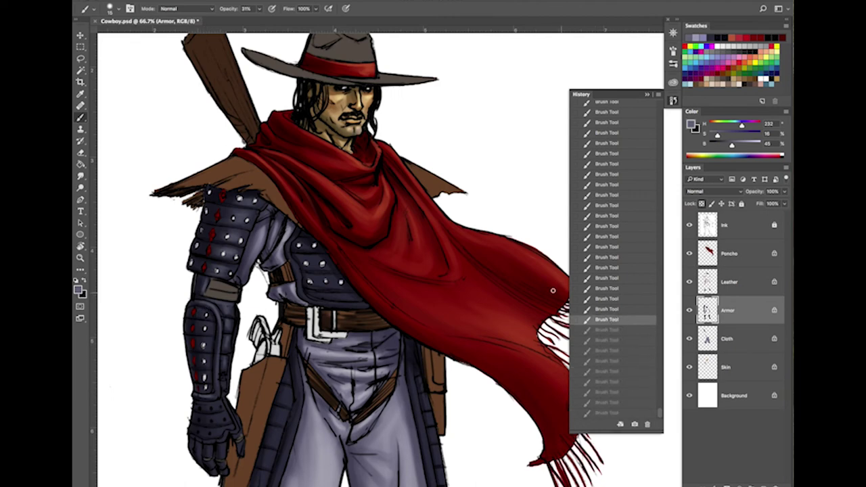
pyautogui.click(207, 315)
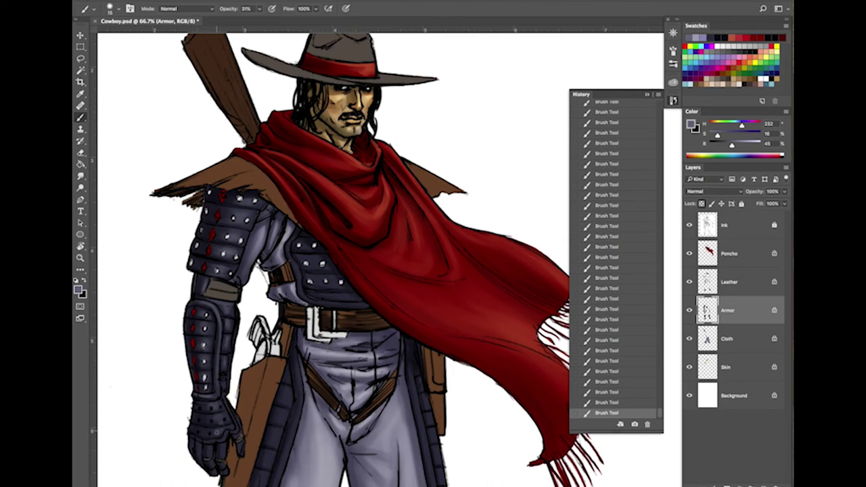
pyautogui.press('[')
pyautogui.press('[')
pyautogui.press('[')
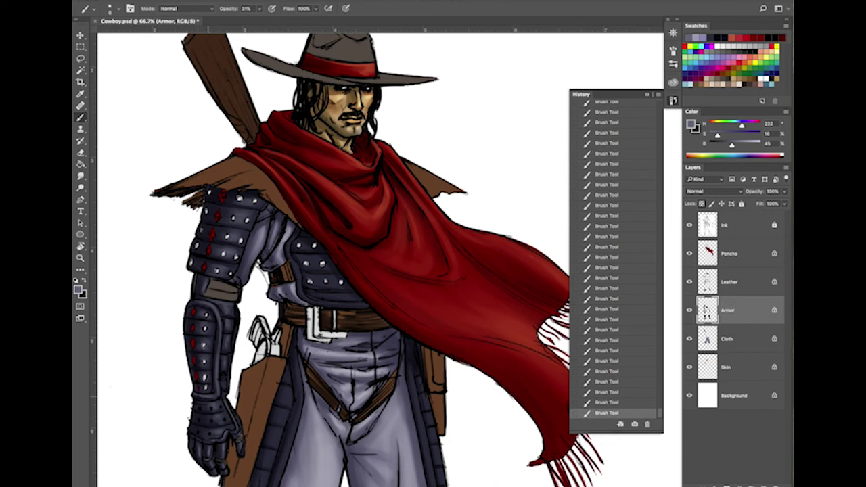
# Step: Check the whole figure, and paint highlights on the armored glove with varying brush sizes, ending at 20 px
pyautogui.press('super+minus')
pyautogui.press('super+minus')
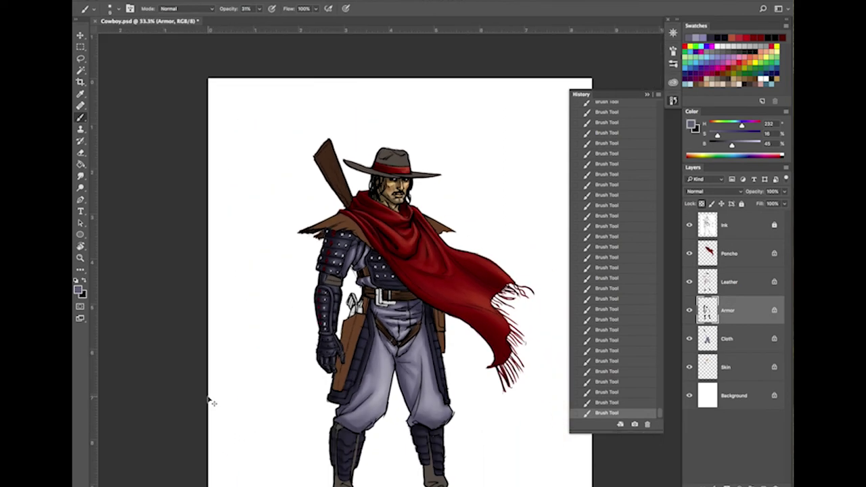
pyautogui.press('super+plus')
pyautogui.press('super+plus')
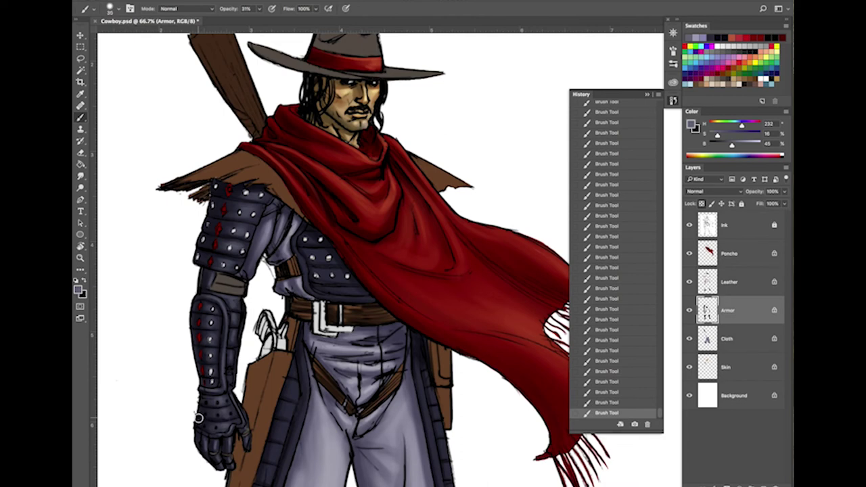
pyautogui.press('[')
pyautogui.press('[')
pyautogui.press('[')
pyautogui.press('[')
pyautogui.press(']')
pyautogui.press(']')
pyautogui.press(']')
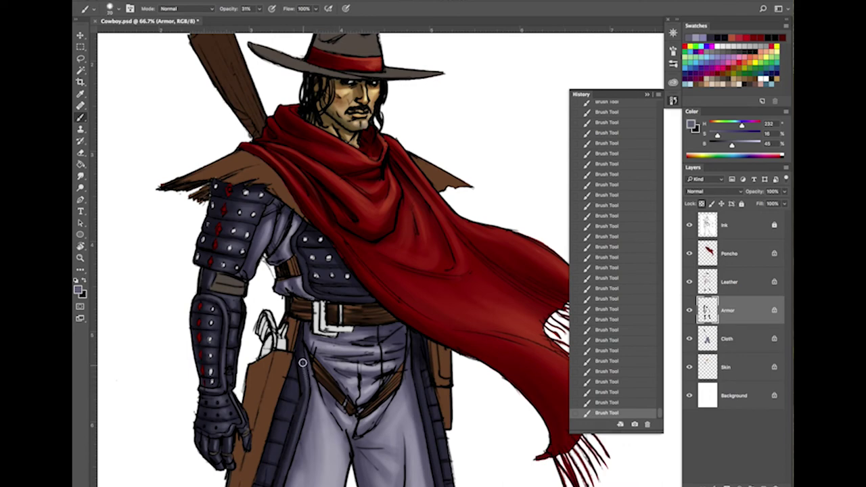
# Step: Paint a 20 px highlight along the border of the armored coat flap beside the holster, and shrink the brush for details
pyautogui.moveTo(303, 362)
pyautogui.mouseDown()
pyautogui.moveTo(303, 408)
pyautogui.moveTo(288, 452)
pyautogui.mouseUp()
pyautogui.press('[')
pyautogui.press('[')
pyautogui.press('[')
pyautogui.press('[')
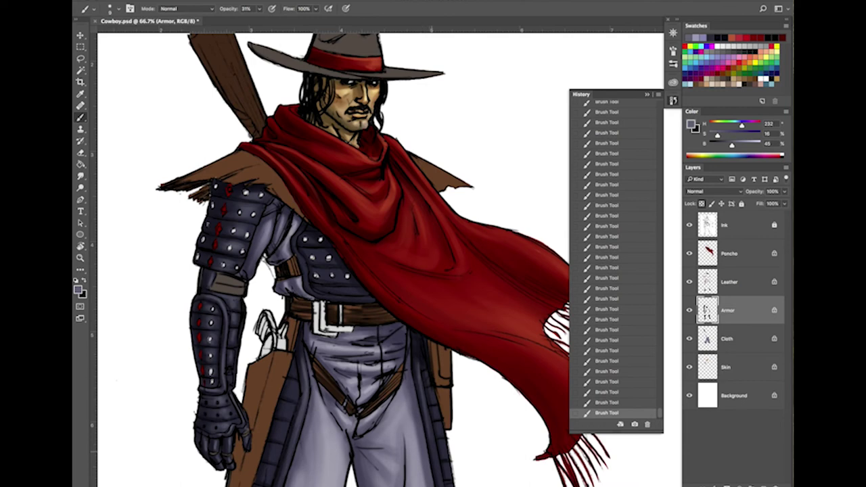
# Step: Step back through the latest highlight strokes, and paint fine highlights on the plates of both armored coat flaps
pyautogui.moveTo(473, 446)
pyautogui.mouseDown()
pyautogui.moveTo(459, 424)
pyautogui.moveTo(387, 365)
pyautogui.mouseUp()
pyautogui.click(607, 381)
pyautogui.click(606, 351)
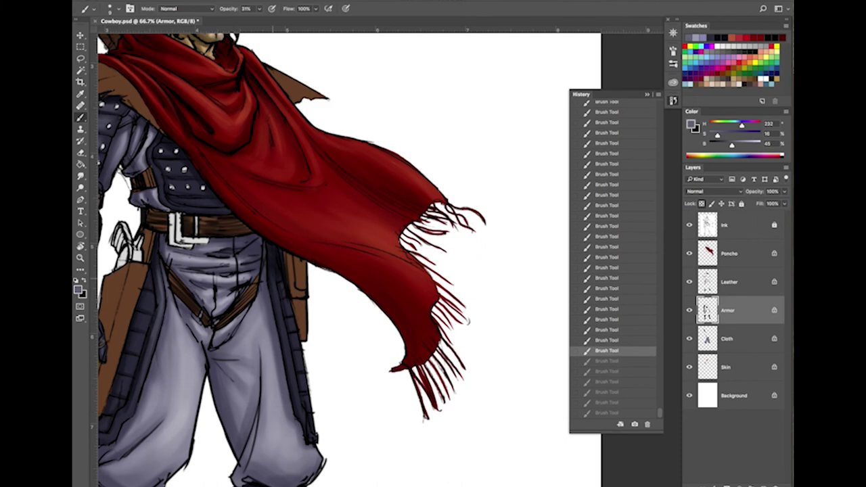
pyautogui.hotkey('ctrl', 'z')
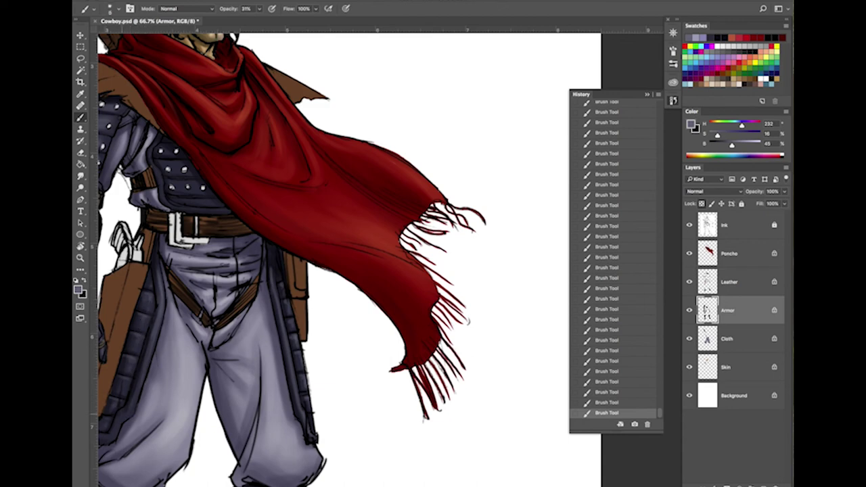
pyautogui.moveTo(140, 421); pyautogui.dragTo(229, 395)
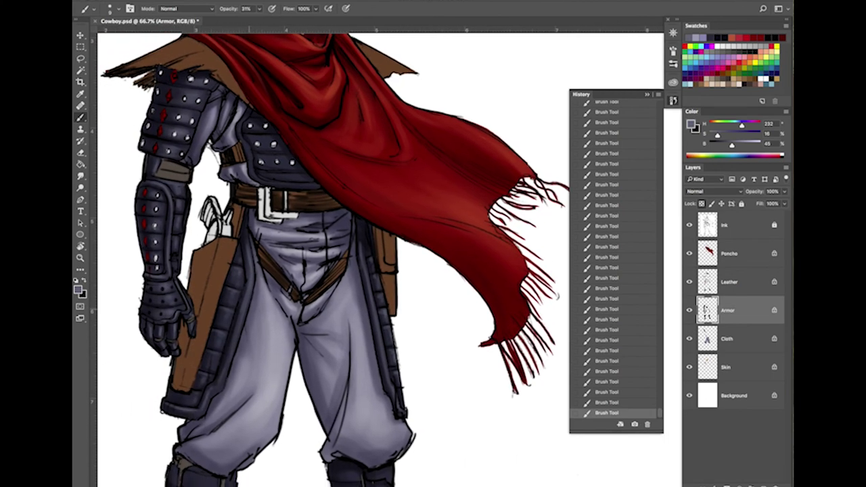
# Step: Try broad highlights on the shin guards with a brush enlarged to 30 px, and roll those strokes back in the history
pyautogui.moveTo(360, 330); pyautogui.dragTo(390, 334)
pyautogui.moveTo(417, 362); pyautogui.dragTo(414, 247)
pyautogui.press(']')
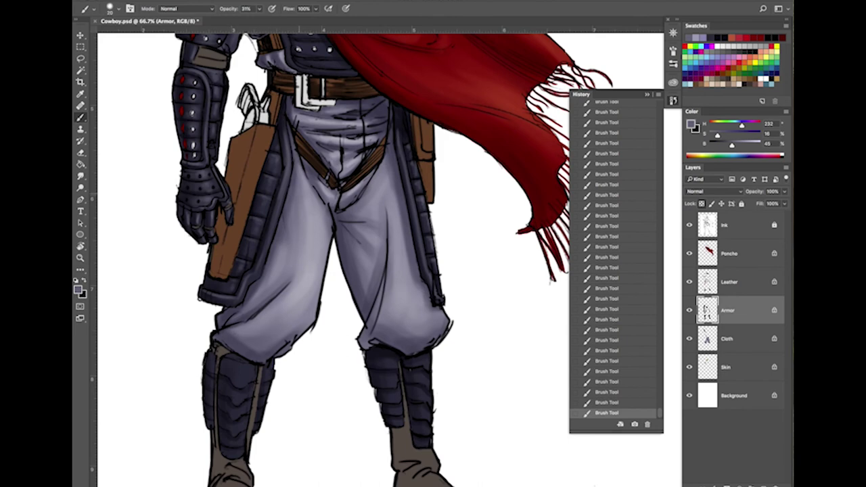
pyautogui.press(']')
pyautogui.press(']')
pyautogui.press(']')
pyautogui.press(']')
pyautogui.press('[')
pyautogui.press(']')
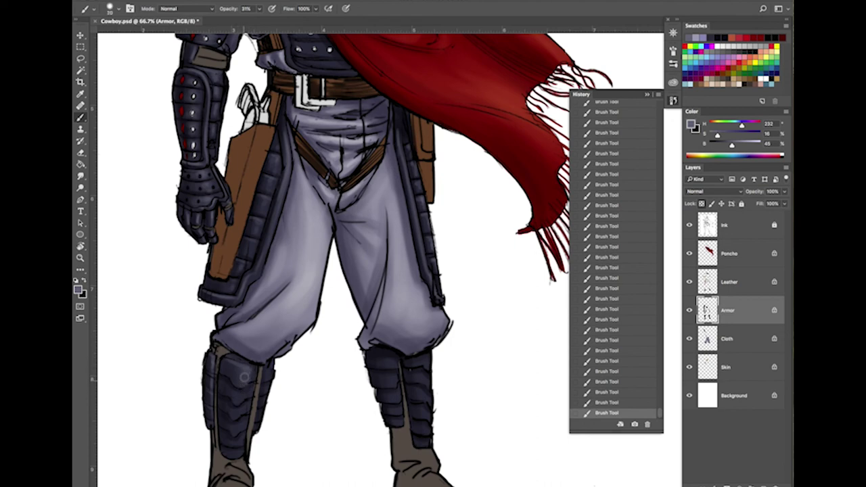
pyautogui.click(627, 380)
pyautogui.click(626, 360)
pyautogui.click(626, 339)
pyautogui.click(626, 329)
pyautogui.click(626, 302)
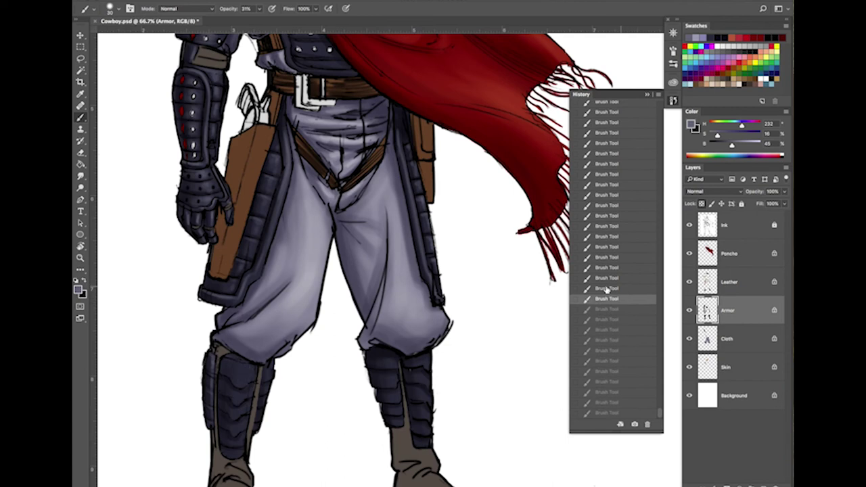
# Step: Reduce the brush to 15 px and paint highlights across the plates of the shin guards
pyautogui.press('[')
pyautogui.press('[')
pyautogui.press('[')
pyautogui.moveTo(227, 359); pyautogui.dragTo(249, 368)
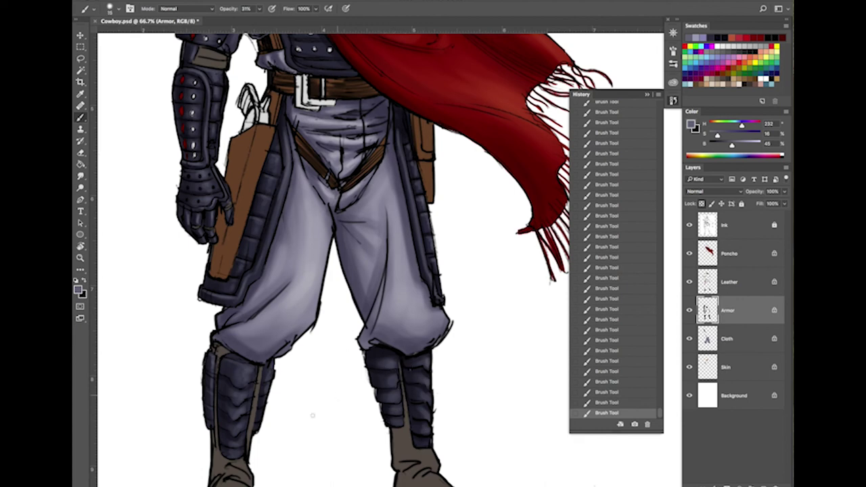
# Step: Paint highlights on the chest armor's plates, varying the brush size up to 20 px
pyautogui.moveTo(445, 312); pyautogui.dragTo(448, 302)
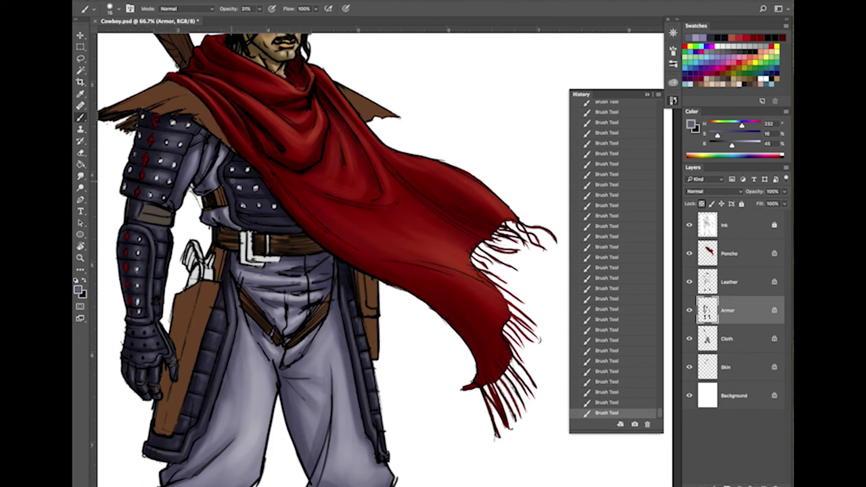
pyautogui.press('[')
pyautogui.press('[')
pyautogui.press('[')
pyautogui.press(']')
pyautogui.press(']')
pyautogui.press(']')
pyautogui.press(']')
pyautogui.press(']')
pyautogui.press('[')
pyautogui.press(']')
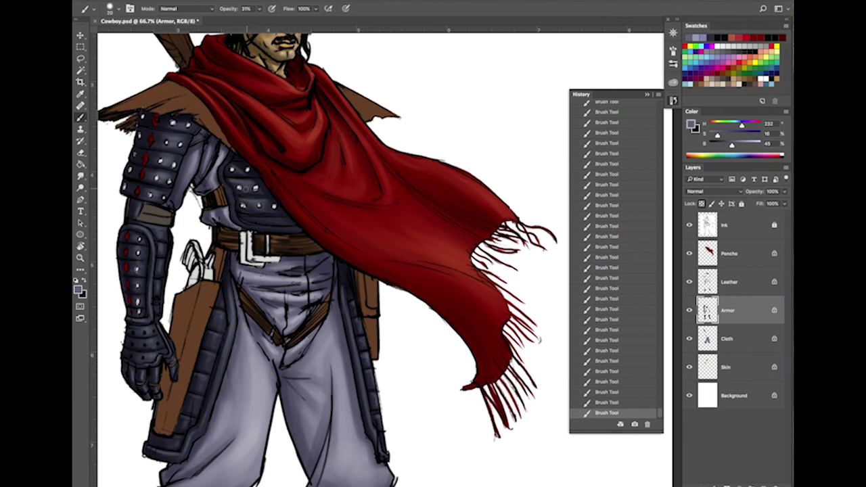
# Step: Reduce the brush to 6 px, paint fine highlights along the chest armor's edges, and check the whole figure
pyautogui.press('[')
pyautogui.press('[')
pyautogui.press('[')
pyautogui.press('[')
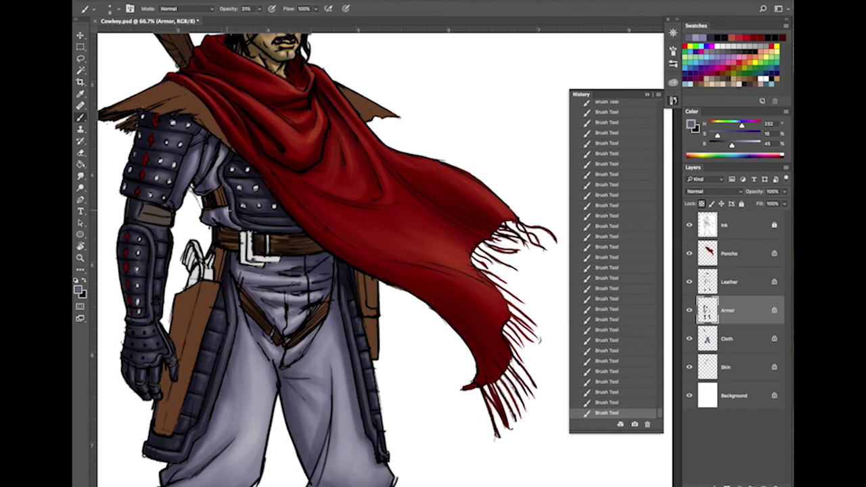
pyautogui.hotkey('ctrl', '-')
pyautogui.hotkey('ctrl', '-')
pyautogui.hotkey('ctrl', '-')
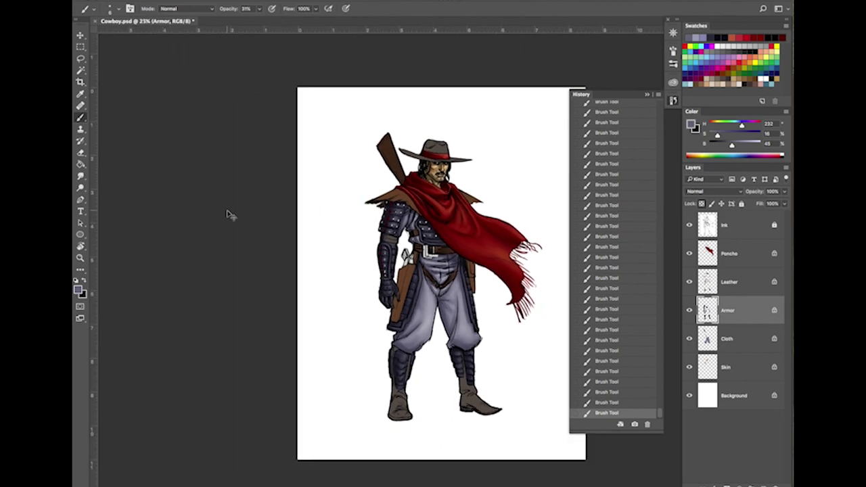
# Step: Save the drawing and set the foreground colour to a pale blue-grey with 7% saturation and 77% brightness
pyautogui.hotkey('ctrl', '+')
pyautogui.hotkey('ctrl', '+')
pyautogui.hotkey('ctrl', 's')
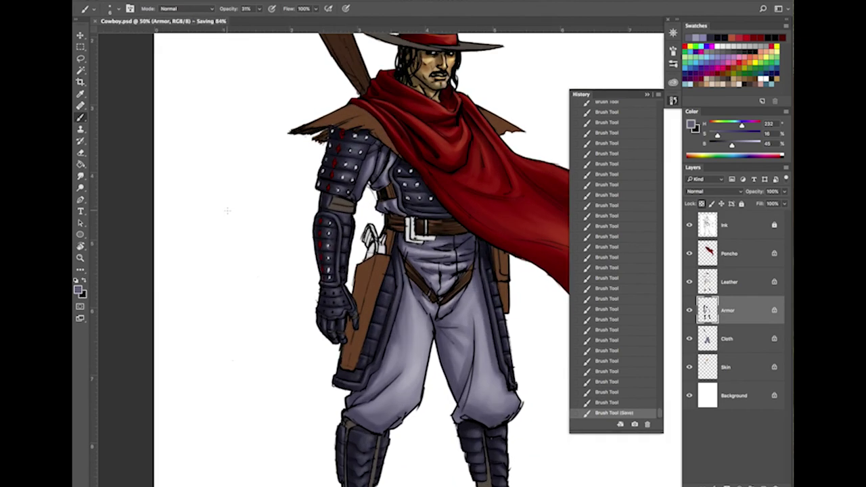
pyautogui.hscroll(5, 446, 396)
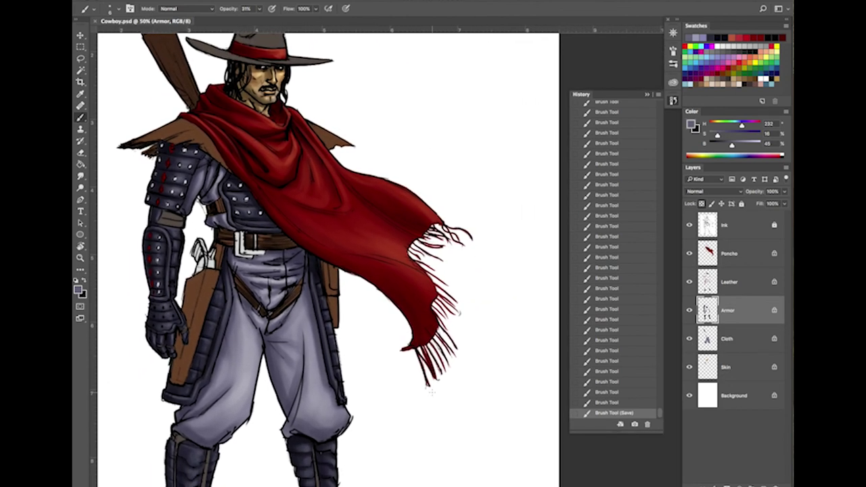
pyautogui.moveTo(735, 145)
pyautogui.mouseDown()
pyautogui.moveTo(743, 145)
pyautogui.moveTo(713, 136)
pyautogui.moveTo(748, 145)
pyautogui.mouseUp()
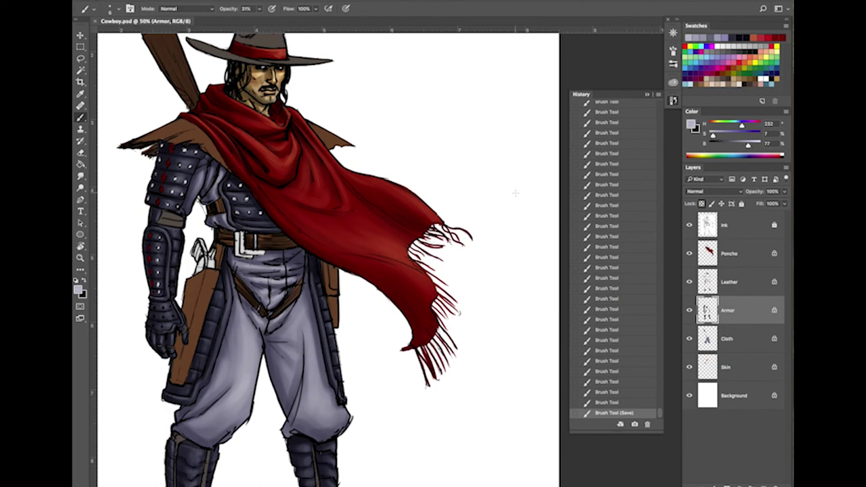
# Step: Paint small bright highlights on the uppermost plates of the shoulder armor using a fine brush
pyautogui.press('super+plus')
pyautogui.press('super+plus')
pyautogui.moveTo(265, 209); pyautogui.dragTo(542, 181)
pyautogui.moveTo(355, 207); pyautogui.dragTo(438, 312)
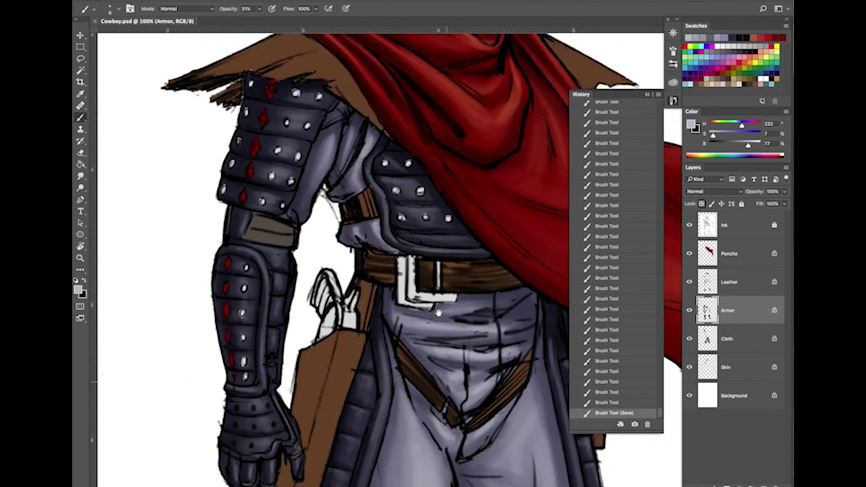
pyautogui.scroll(2, 437, 308)
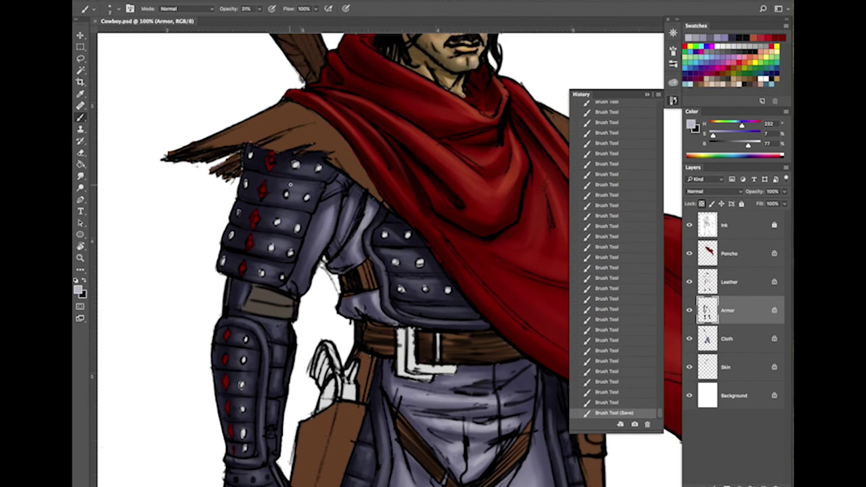
pyautogui.click(308, 183)
pyautogui.click(281, 180)
pyautogui.click(276, 179)
pyautogui.click(266, 177)
pyautogui.click(291, 182)
pyautogui.click(304, 184)
pyautogui.click(308, 185)
pyautogui.click(293, 193)
pyautogui.click(291, 196)
pyautogui.hotkey('ctrl', '-')
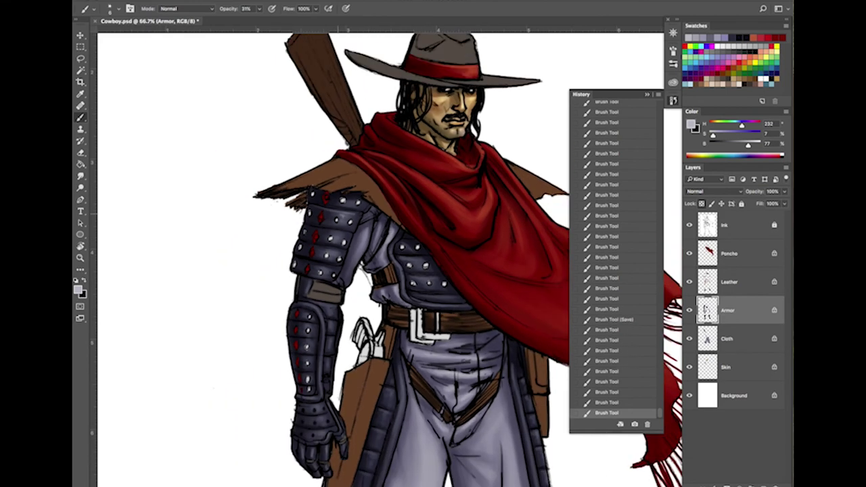
pyautogui.click(338, 214)
pyautogui.click(337, 214)
# Step: Enlarge the brush slightly and paint bright highlights down the remaining plates of the shoulder armor
pyautogui.press(']')
pyautogui.press(']')
pyautogui.press(']')
pyautogui.click(327, 228)
pyautogui.click(330, 231)
pyautogui.click(331, 231)
pyautogui.click(332, 232)
pyautogui.click(340, 235)
pyautogui.click(336, 236)
pyautogui.click(332, 236)
pyautogui.click(326, 237)
pyautogui.click(322, 238)
pyautogui.click(326, 238)
pyautogui.click(320, 241)
pyautogui.moveTo(314, 247); pyautogui.dragTo(334, 250)
pyautogui.click(325, 248)
pyautogui.click(328, 249)
pyautogui.click(332, 249)
pyautogui.click(330, 252)
pyautogui.click(327, 255)
pyautogui.click(324, 258)
pyautogui.click(326, 264)
pyautogui.click(325, 268)
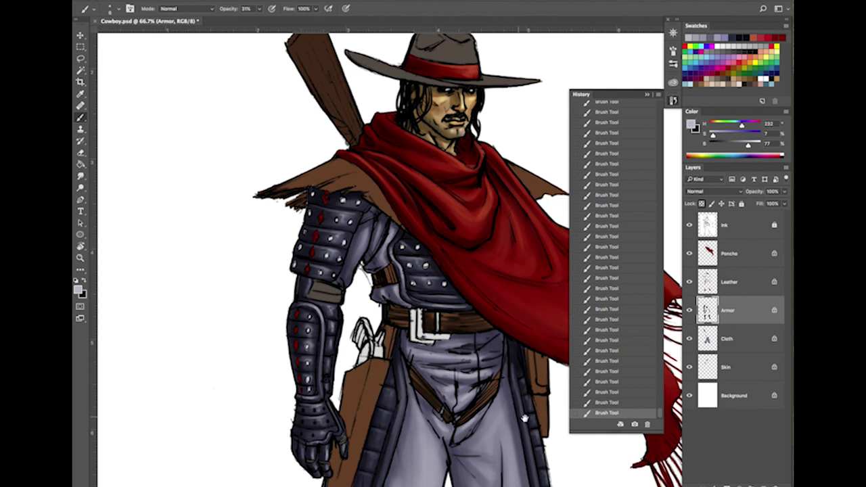
# Step: Paint bright highlights along the hanging hip guards, undoing and restoring the last two strokes to compare
pyautogui.moveTo(491, 413); pyautogui.dragTo(345, 343)
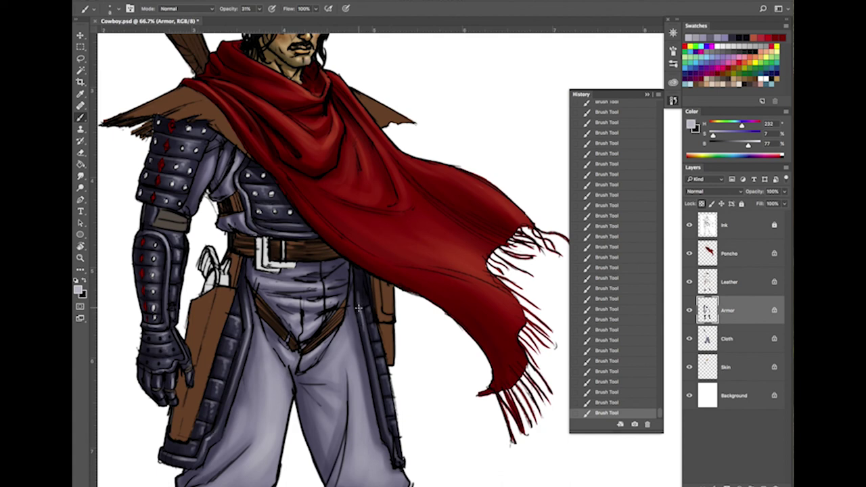
pyautogui.hotkey('ctrl', 'alt', 'z')
pyautogui.hotkey('ctrl', 'alt', 'z')
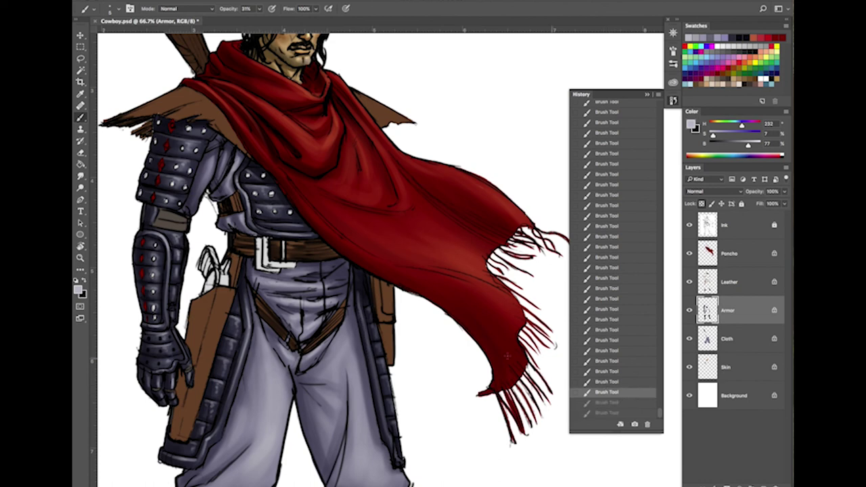
pyautogui.hotkey('ctrl', 'shift', 'z')
pyautogui.hotkey('ctrl', 'shift', 'z')
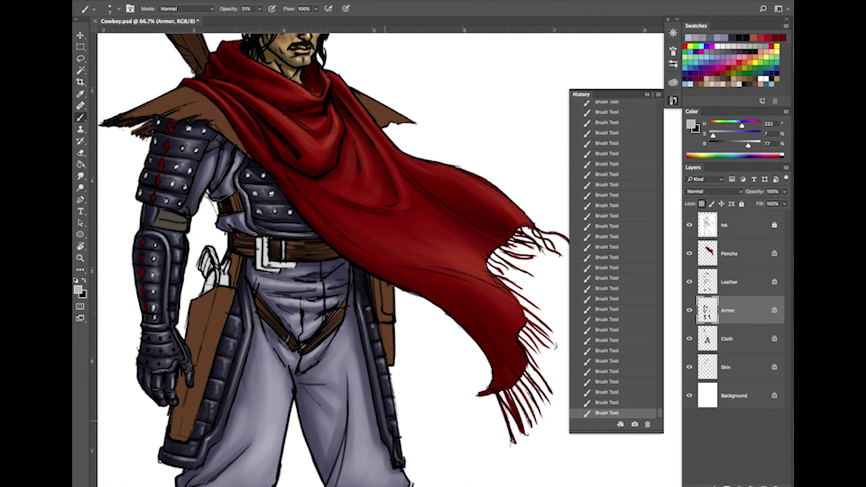
pyautogui.moveTo(384, 419); pyautogui.dragTo(373, 365)
pyautogui.hotkey('ctrl', '-')
pyautogui.hotkey('ctrl', '-')
pyautogui.hotkey('ctrl', '+')
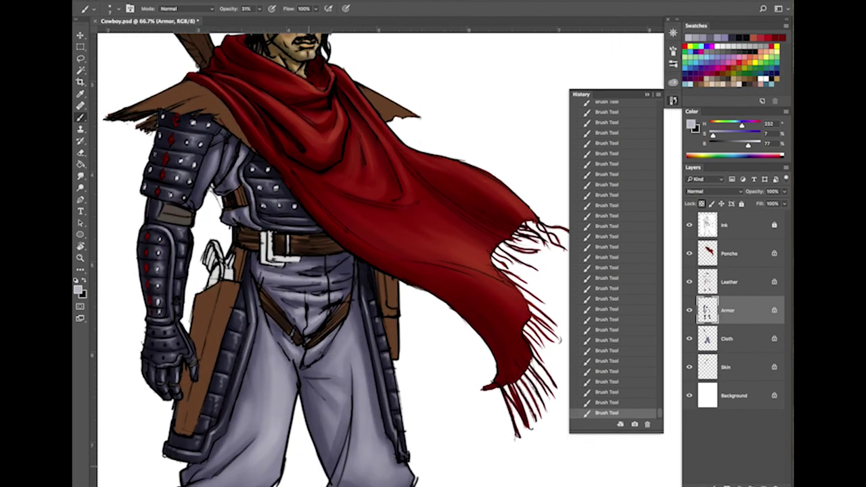
# Step: Paint bright highlights on the shin guards' plates, stepping back three strokes in the history and restoring them
pyautogui.moveTo(426, 430); pyautogui.dragTo(437, 290)
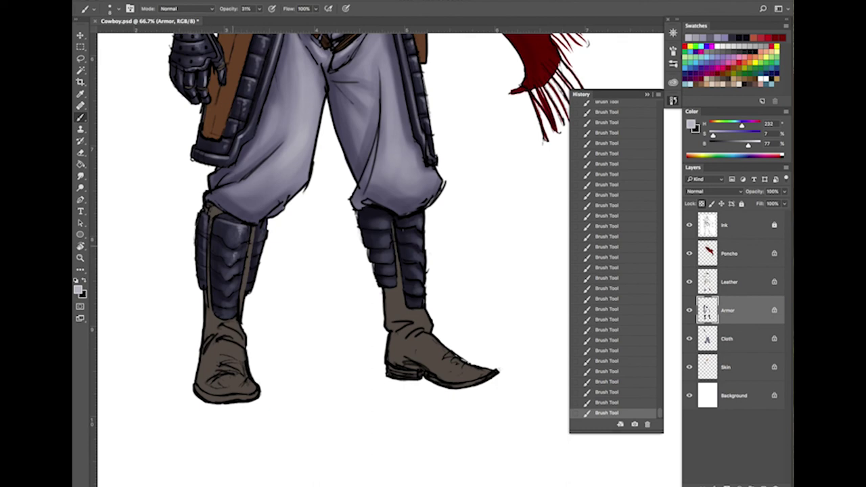
pyautogui.moveTo(231, 264); pyautogui.dragTo(235, 262)
pyautogui.click(602, 380)
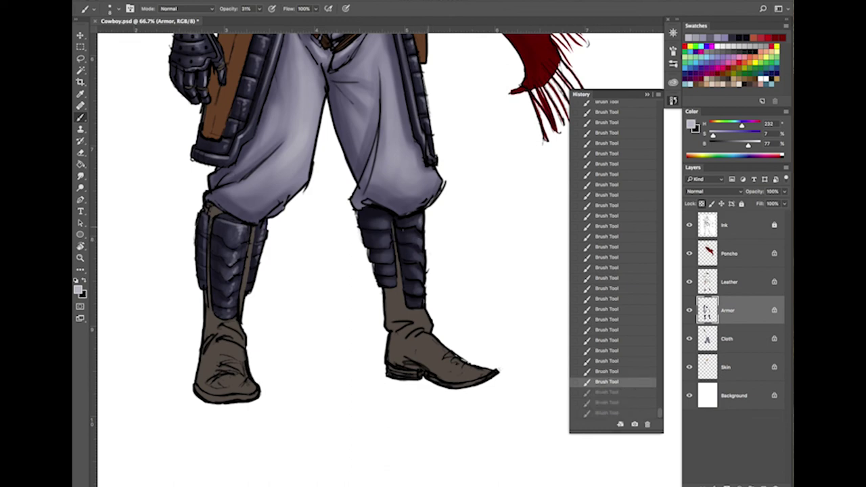
pyautogui.press('super+shift+z')
pyautogui.press('super+shift+z')
pyautogui.press('super+shift+z')
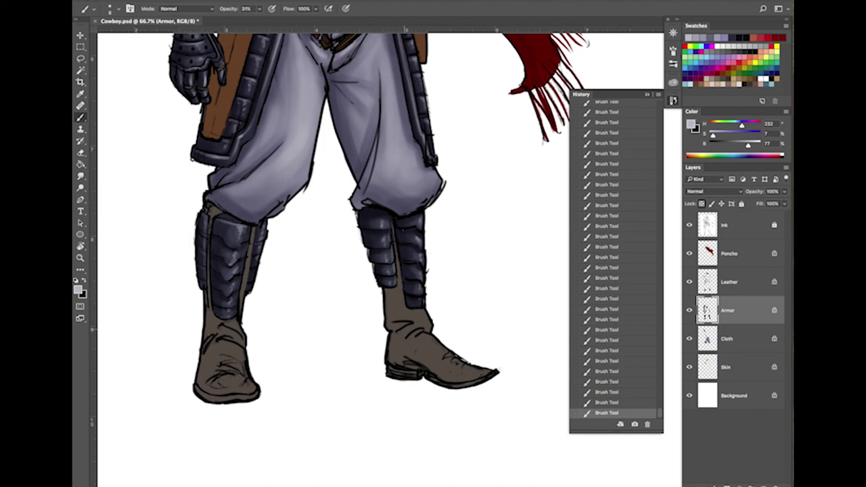
# Step: Enlarge the brush to 20 px and check the armor highlights over the whole figure, from shoulders to shin guards
pyautogui.hotkey('ctrl', '-')
pyautogui.hotkey('ctrl', '-')
pyautogui.hotkey('ctrl', '-')
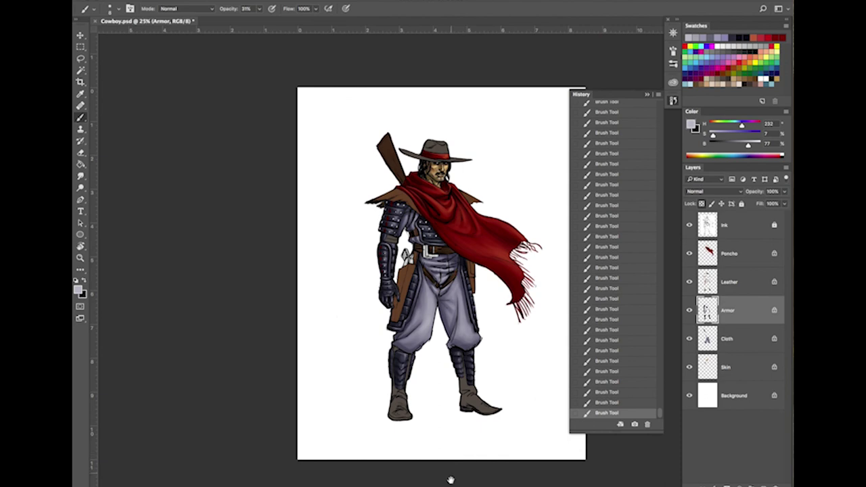
pyautogui.press(']')
pyautogui.press(']')
pyautogui.press(']')
pyautogui.press(']')
pyautogui.hotkey('ctrl', '+')
pyautogui.hotkey('ctrl', '+')
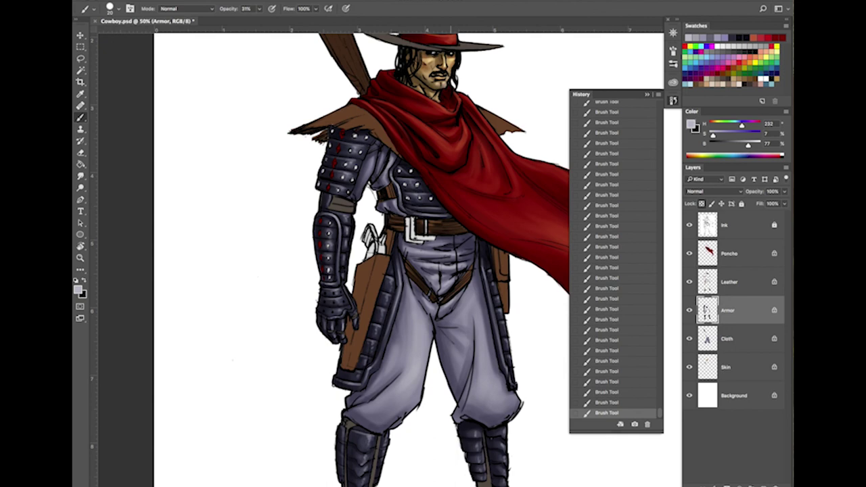
pyautogui.moveTo(523, 428)
pyautogui.mouseDown()
pyautogui.moveTo(412, 401)
pyautogui.moveTo(424, 358)
pyautogui.moveTo(427, 424)
pyautogui.mouseUp()
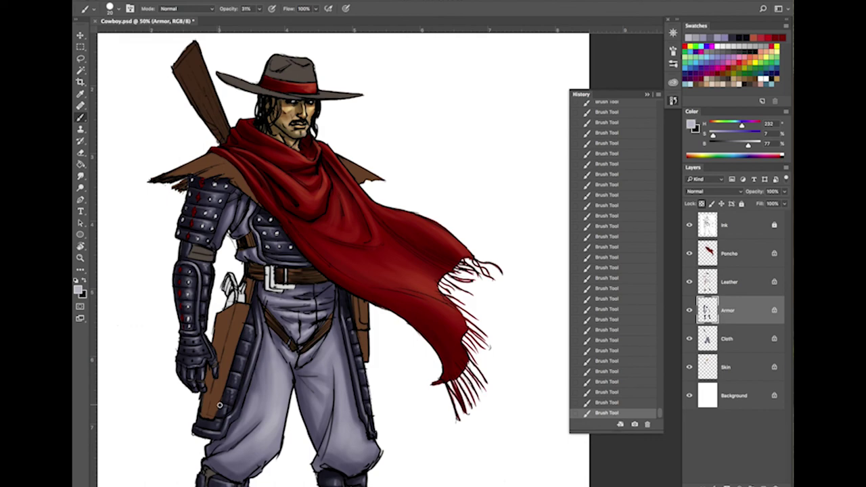
pyautogui.moveTo(454, 447); pyautogui.dragTo(451, 371)
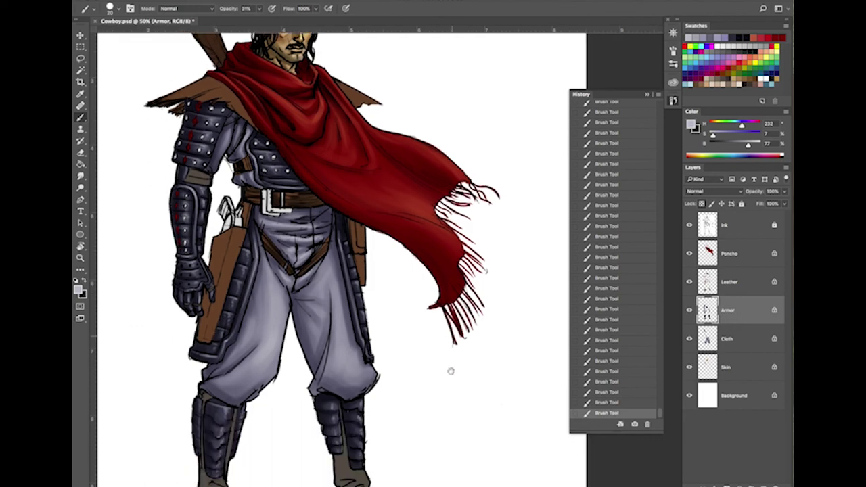
pyautogui.scroll(-3, 451, 371)
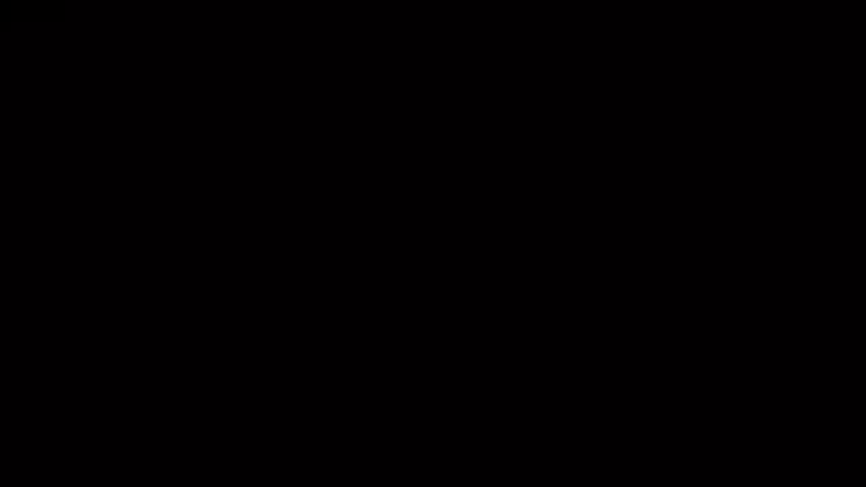